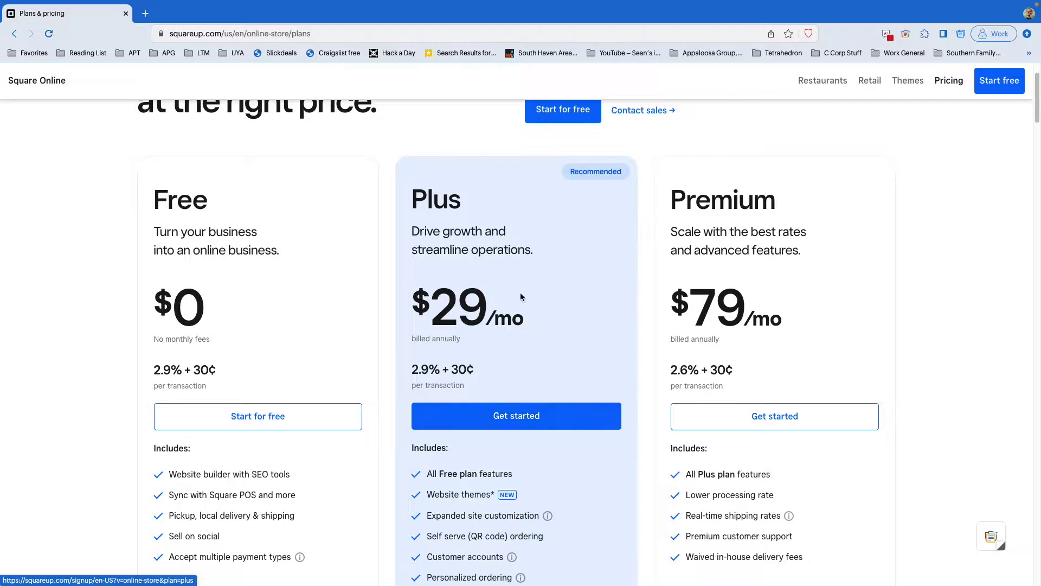
# - Highlight the Plus plan name and its $29 price on the Square pricing page
pyautogui.scroll(3, 503, 243)
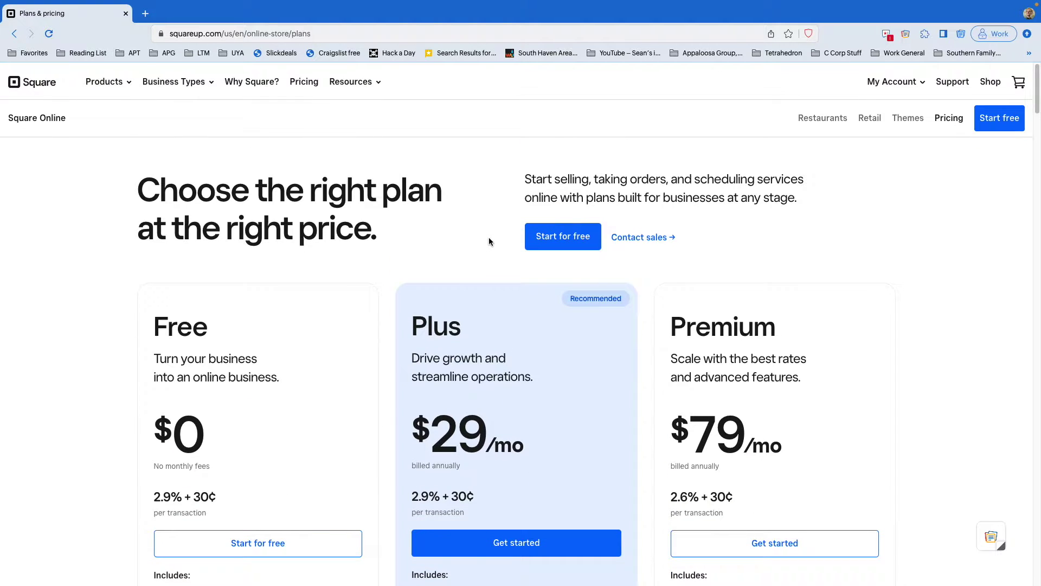
pyautogui.scroll(-1, 489, 239)
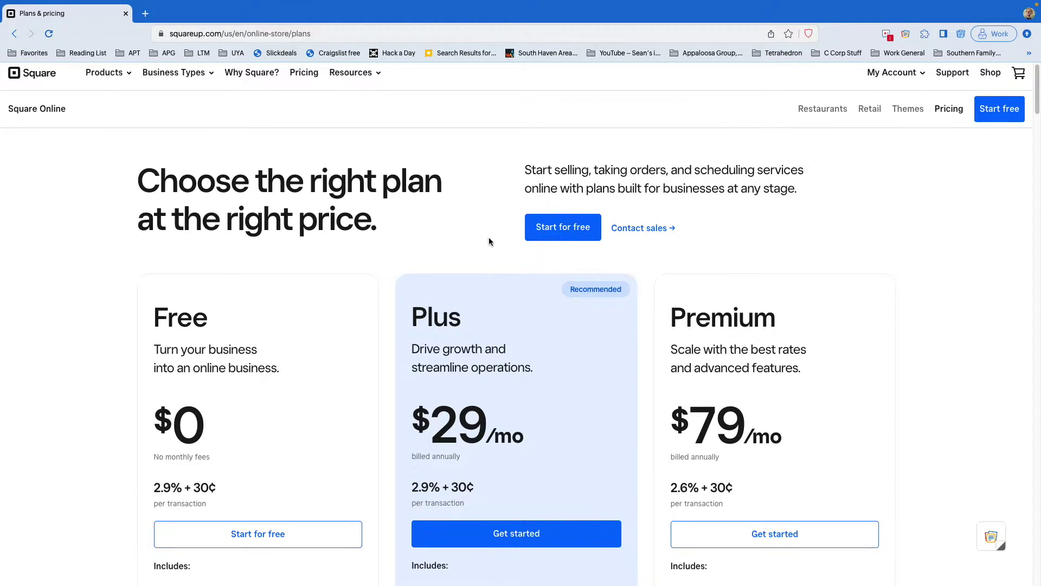
pyautogui.scroll(-3, 490, 241)
pyautogui.scroll(-3, 489, 240)
pyautogui.scroll(4, 483, 244)
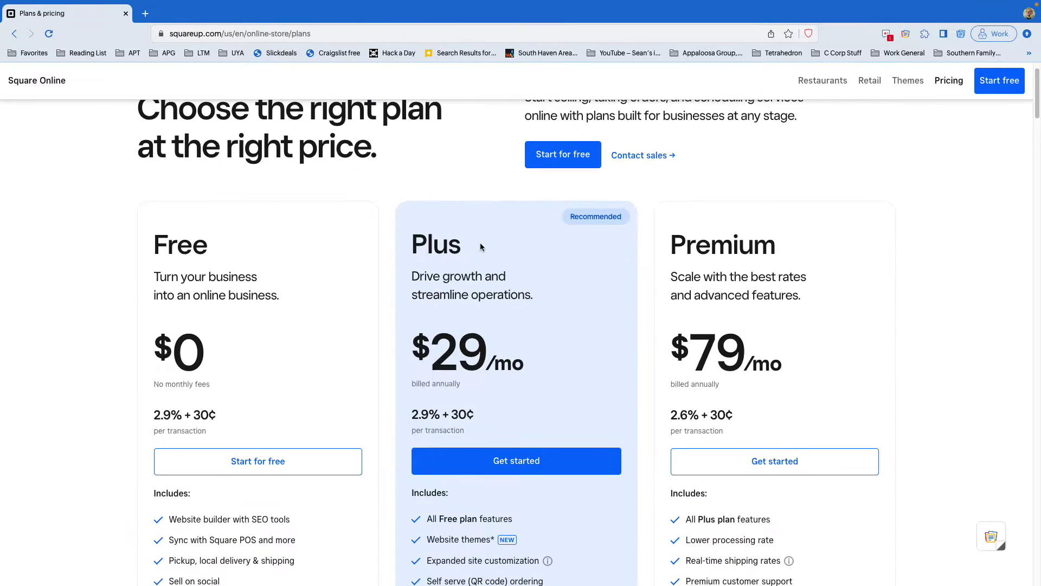
pyautogui.moveTo(411, 243); pyautogui.dragTo(466, 251)
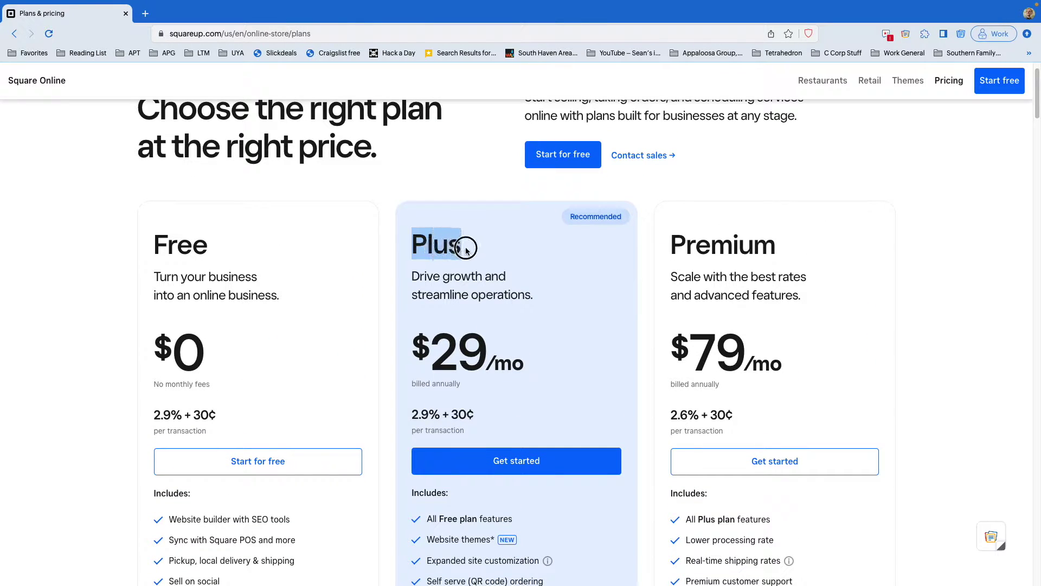
pyautogui.moveTo(433, 355); pyautogui.dragTo(476, 356)
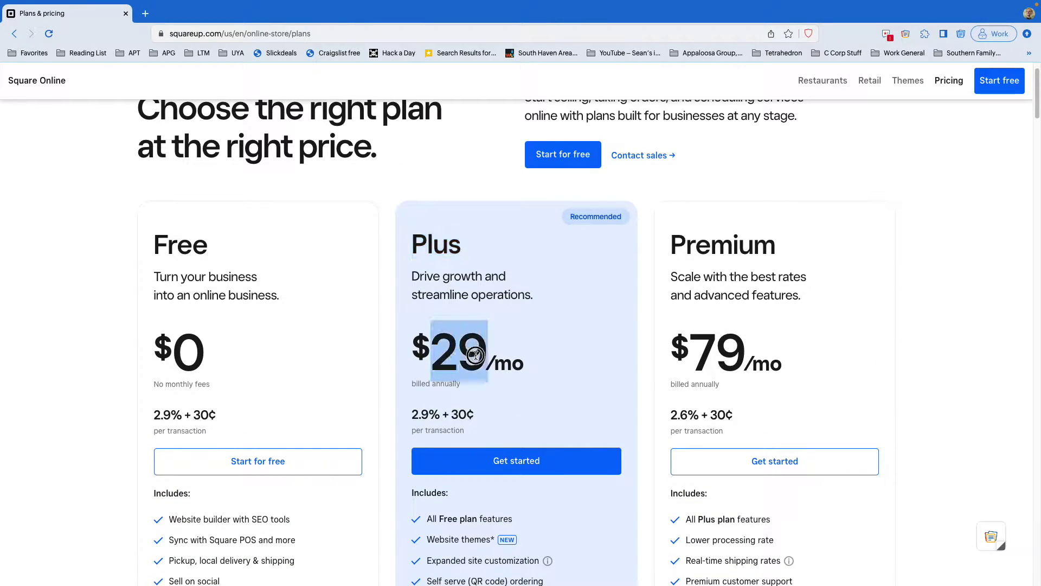
pyautogui.click(509, 315)
# - Highlight the Plus plan's Subscriptions feature, then switch to the Square Dashboard desktop
pyautogui.scroll(-3, 509, 314)
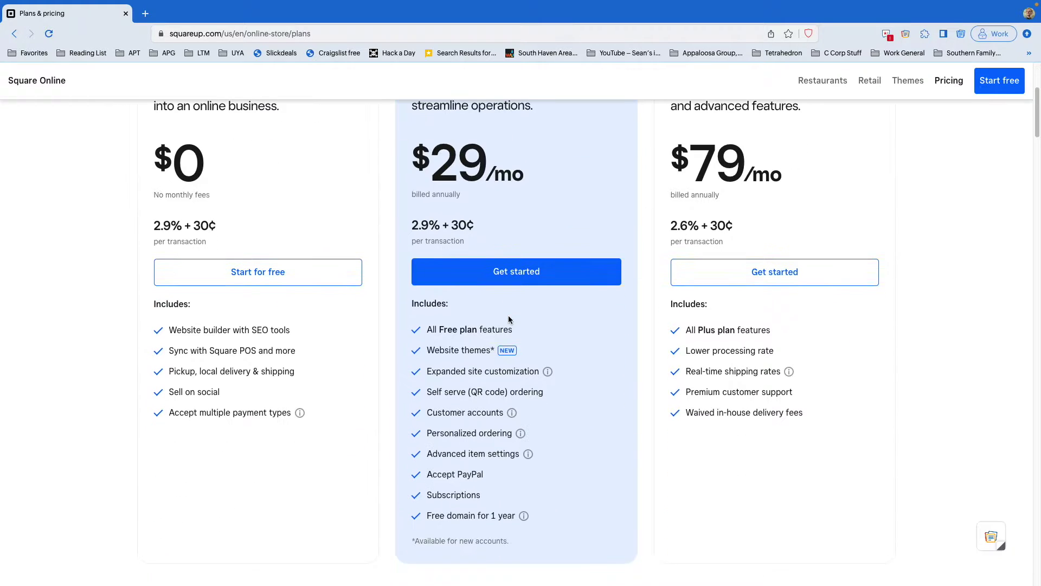
pyautogui.doubleClick(443, 495)
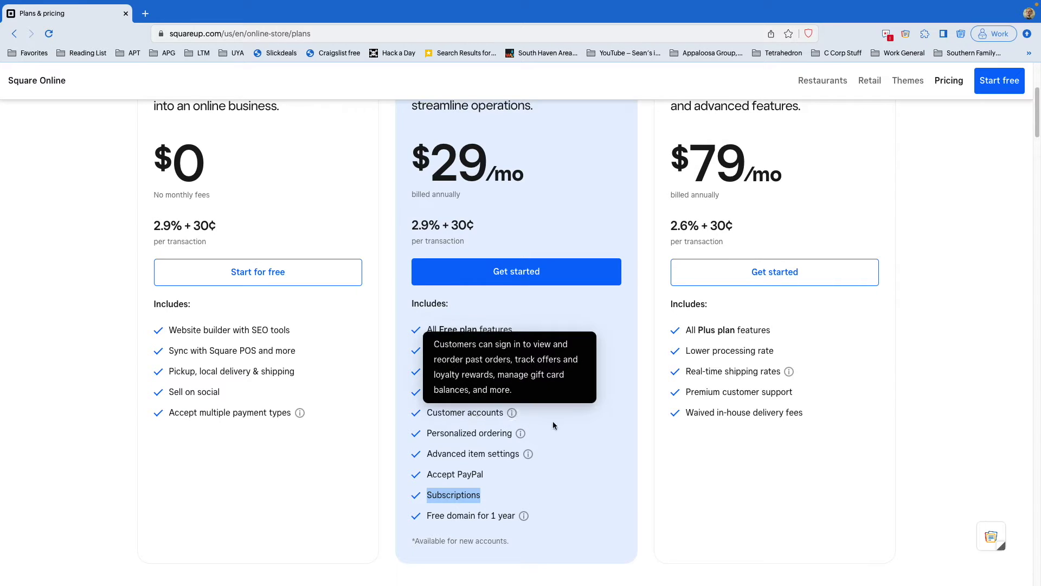
pyautogui.moveTo(520, 434)
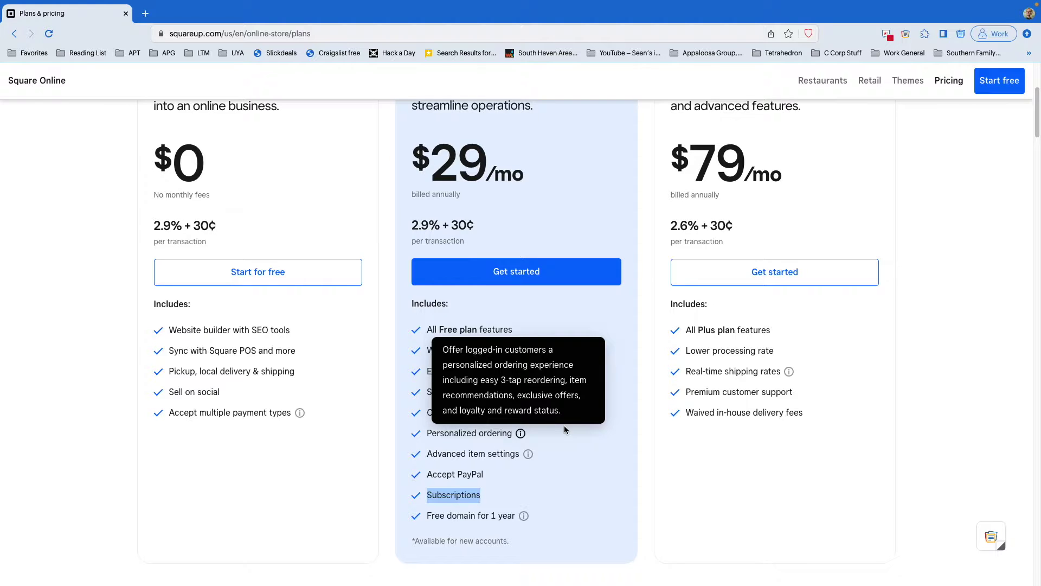
pyautogui.click(347, 501)
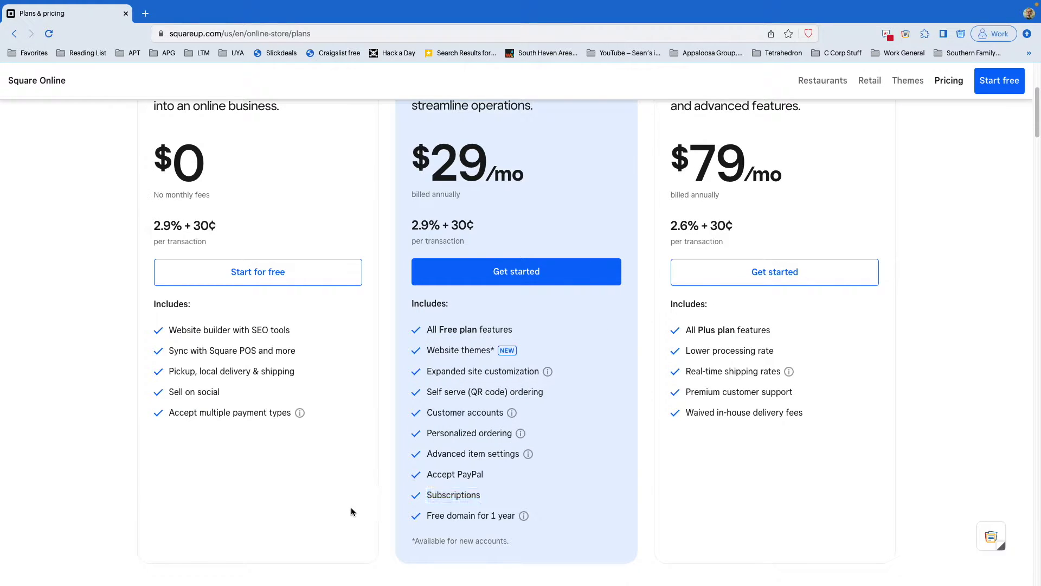
pyautogui.scroll(1, 226, 244)
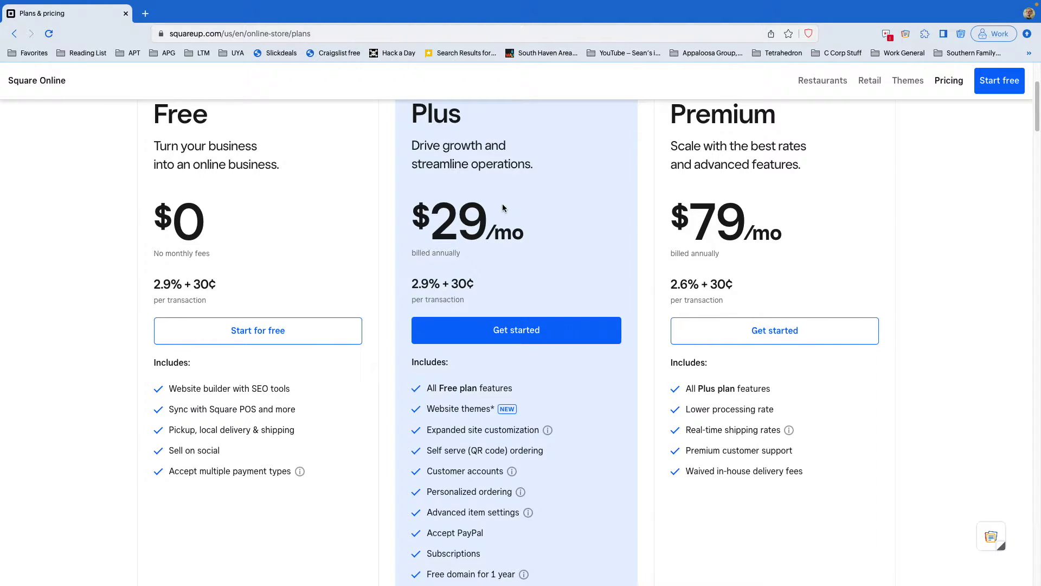
pyautogui.hotkey('ctrl', 'Right')
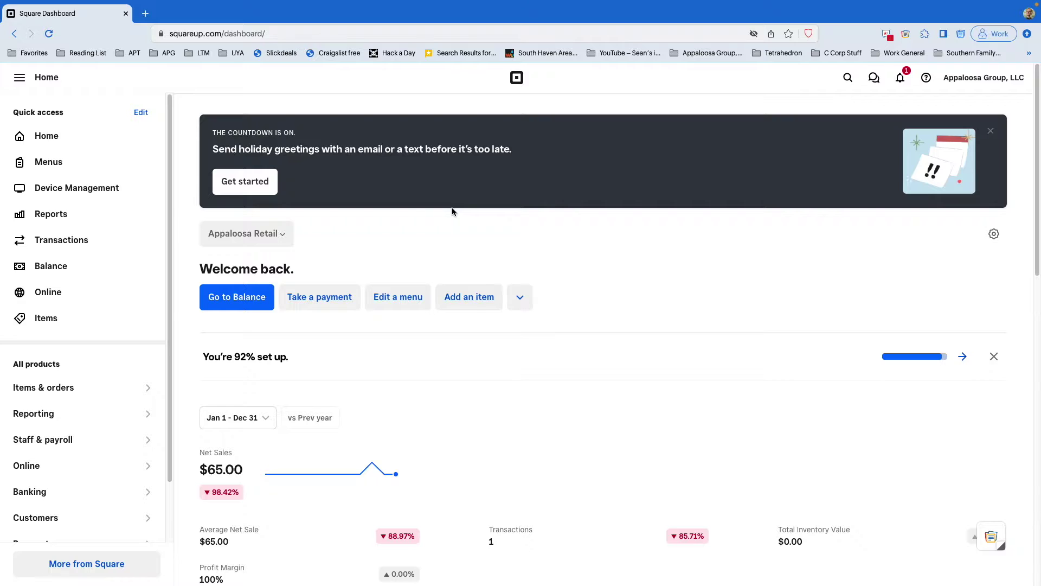
# - Go to the item library, clear the coffee search filter and start a new item
pyautogui.click(74, 325)
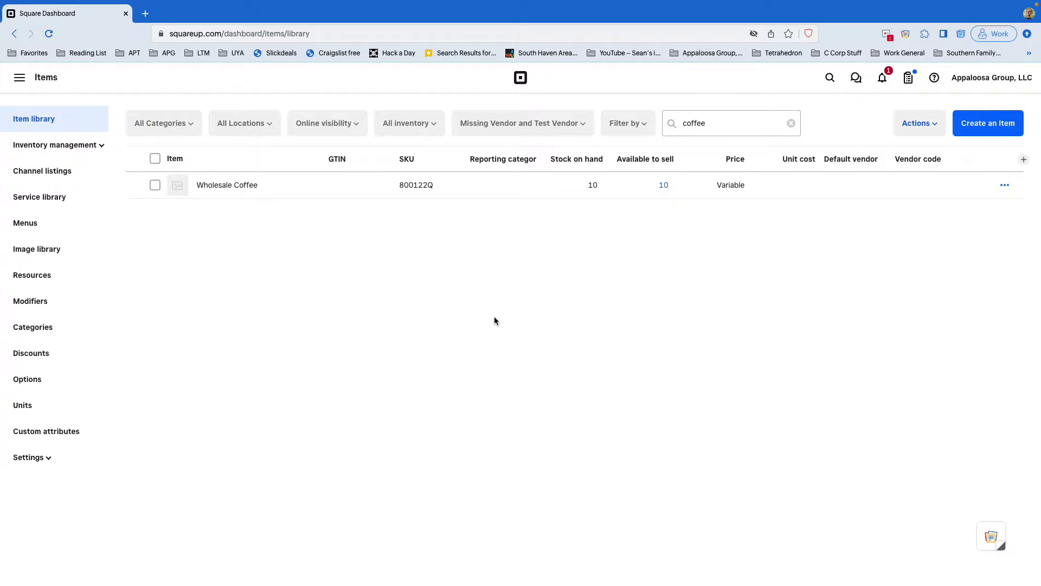
pyautogui.click(791, 124)
pyautogui.click(979, 129)
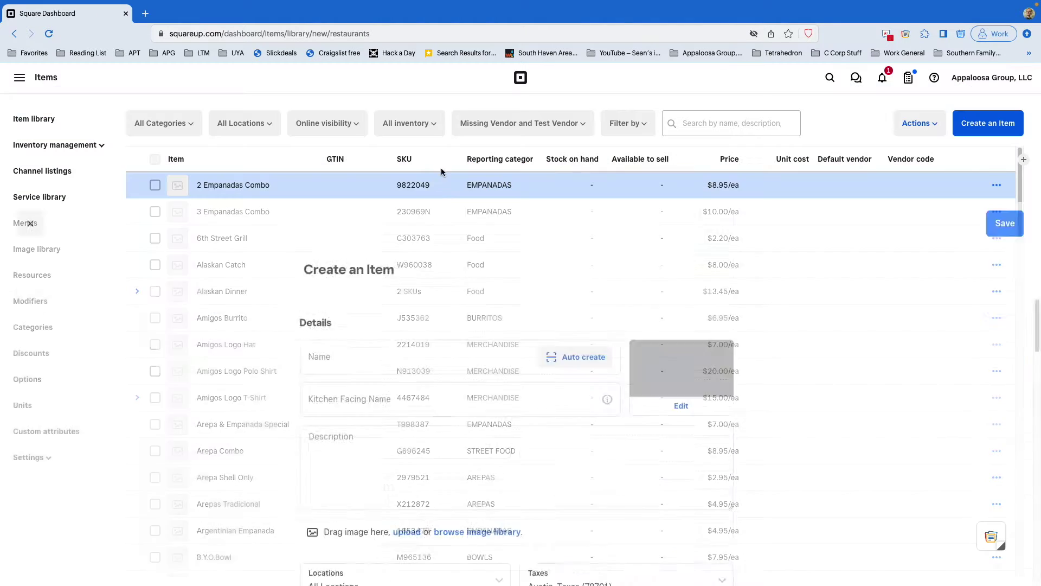
# - Enter 'Coffee Bag' as the new item's name
pyautogui.click(412, 214)
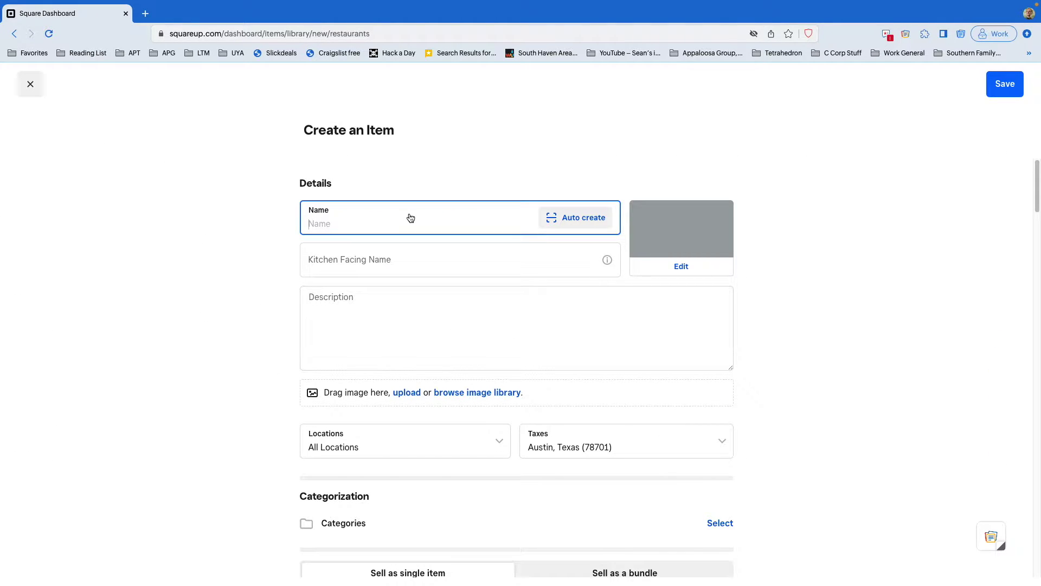
pyautogui.write('Coffee Bag')
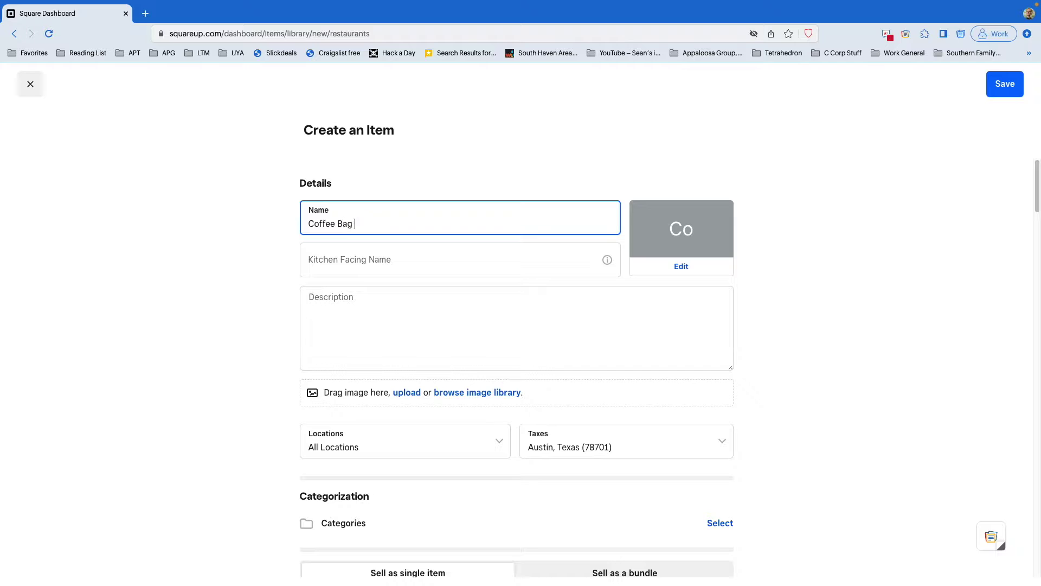
pyautogui.click(400, 281)
# - Scroll through the Coffee Bag form down to its options section and begin adding options
pyautogui.scroll(-5, 399, 279)
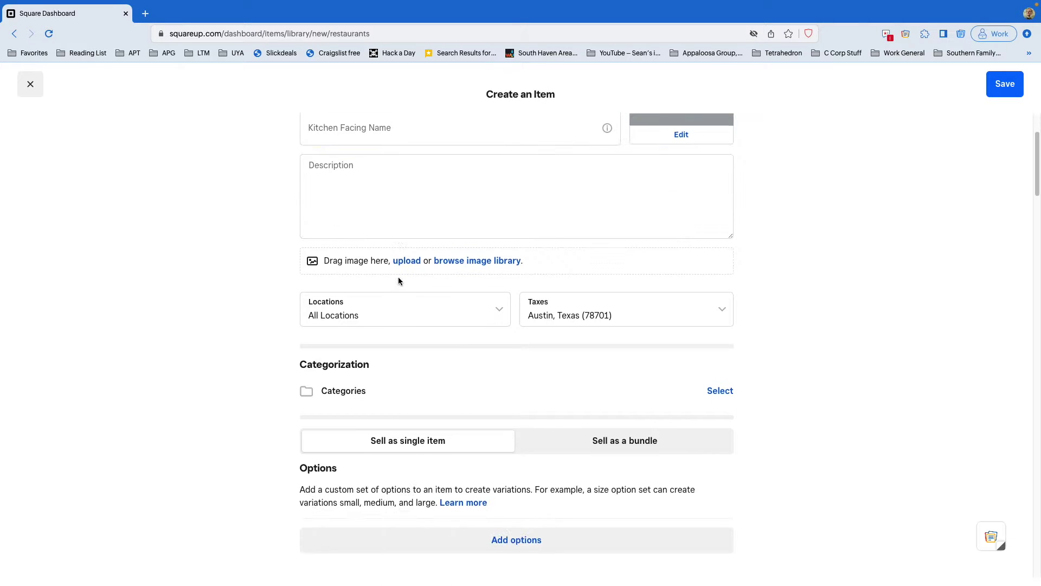
pyautogui.scroll(5, 398, 279)
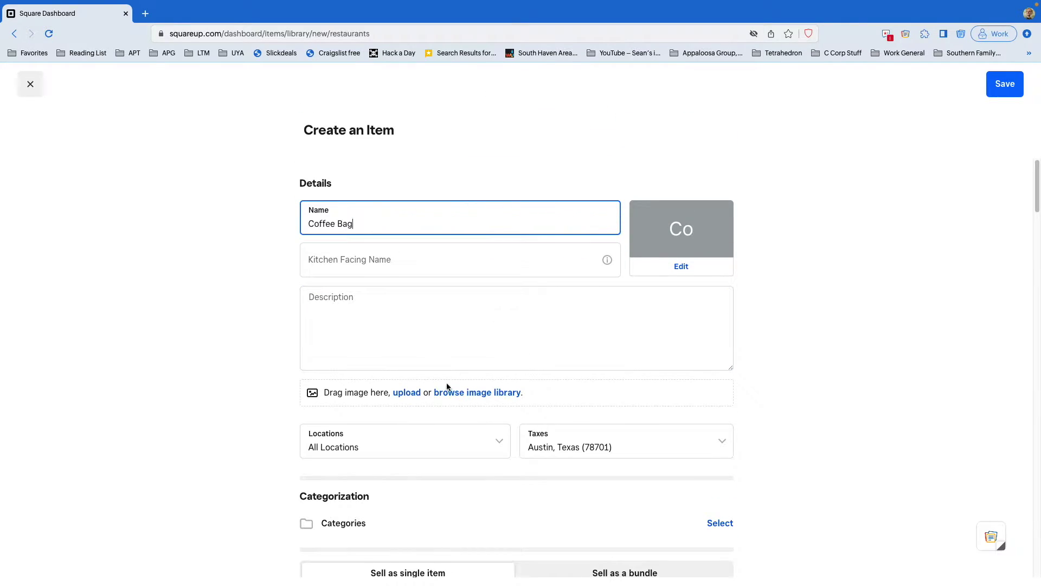
pyautogui.scroll(-1, 444, 391)
pyautogui.scroll(-3, 444, 391)
pyautogui.scroll(-1, 433, 295)
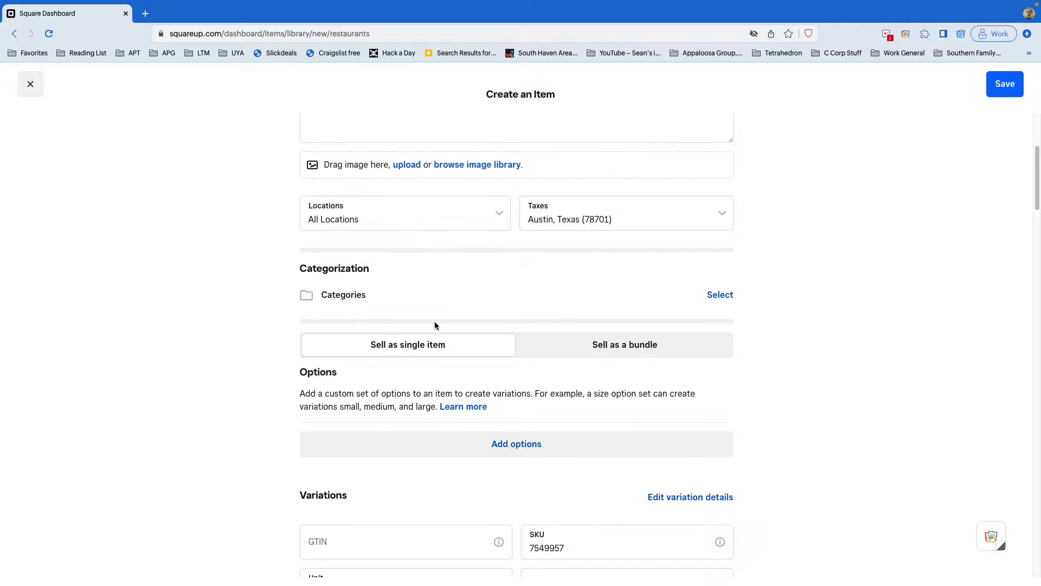
pyautogui.scroll(-1, 432, 326)
pyautogui.scroll(-2, 436, 310)
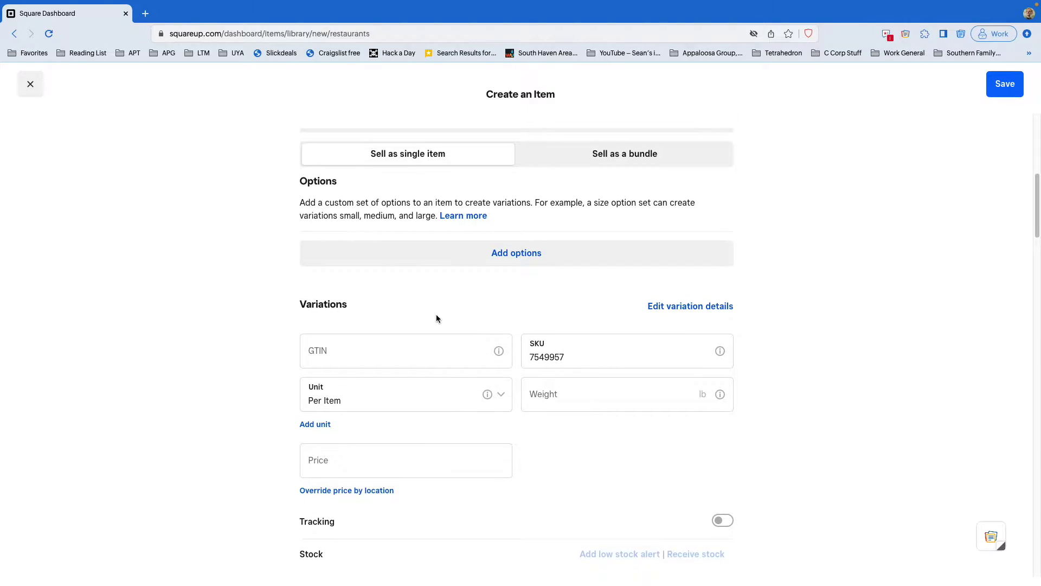
pyautogui.scroll(3, 438, 304)
pyautogui.scroll(4, 423, 260)
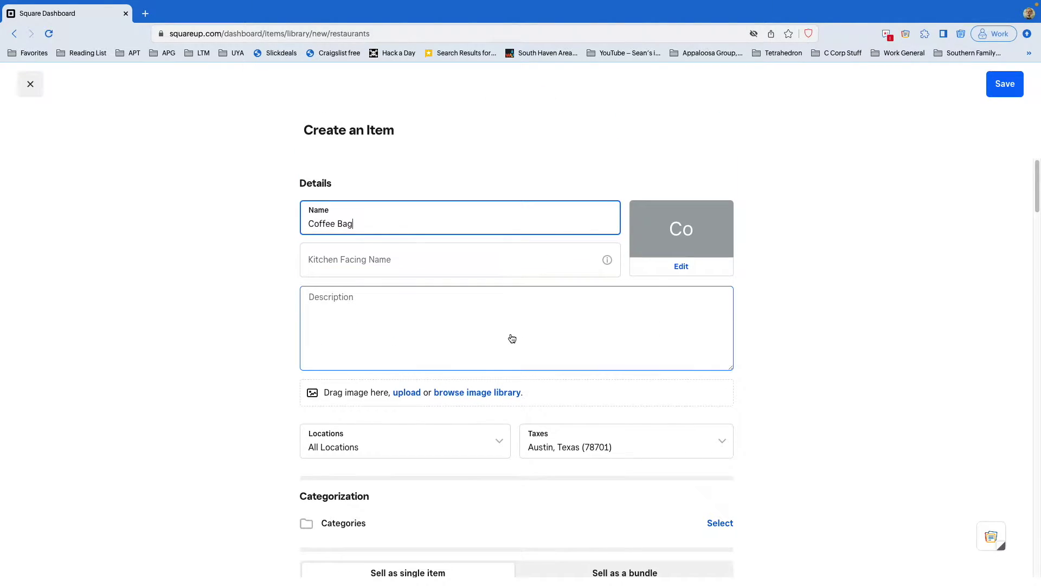
pyautogui.scroll(-4, 511, 338)
pyautogui.scroll(-3, 511, 337)
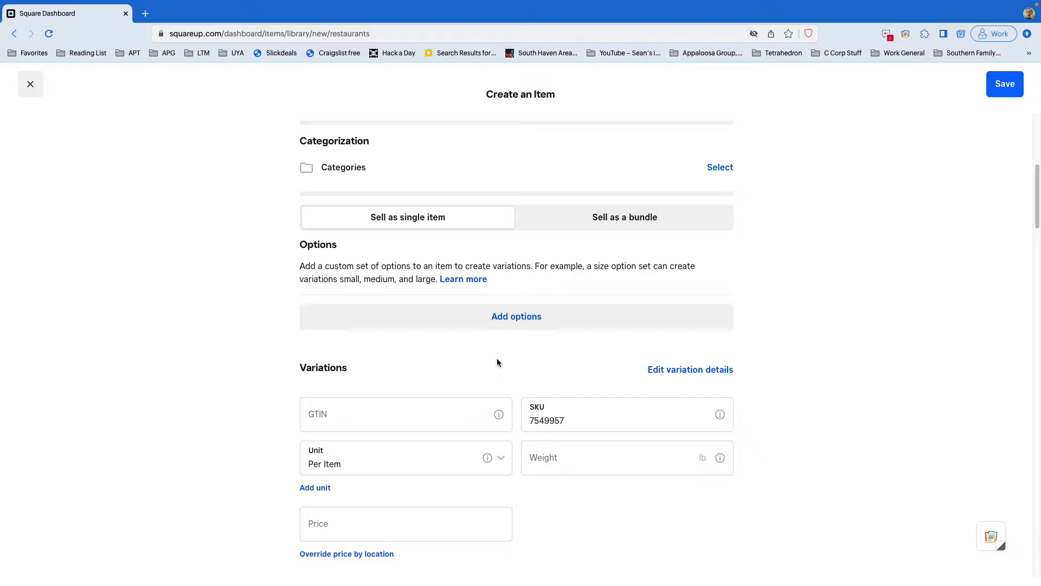
pyautogui.scroll(-2, 497, 363)
pyautogui.scroll(-3, 497, 362)
pyautogui.scroll(-1, 496, 362)
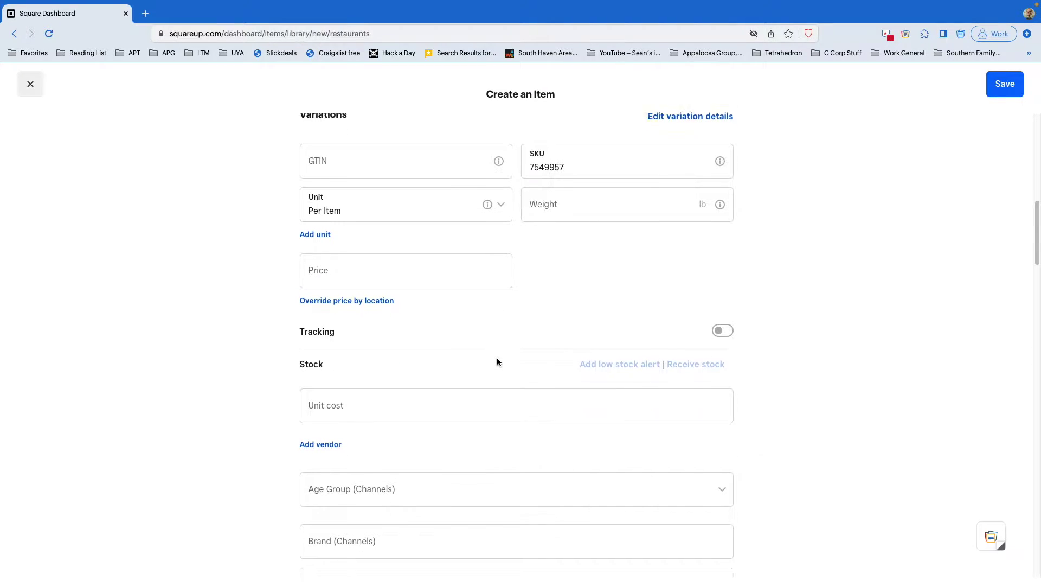
pyautogui.scroll(-2, 497, 360)
pyautogui.scroll(7, 498, 359)
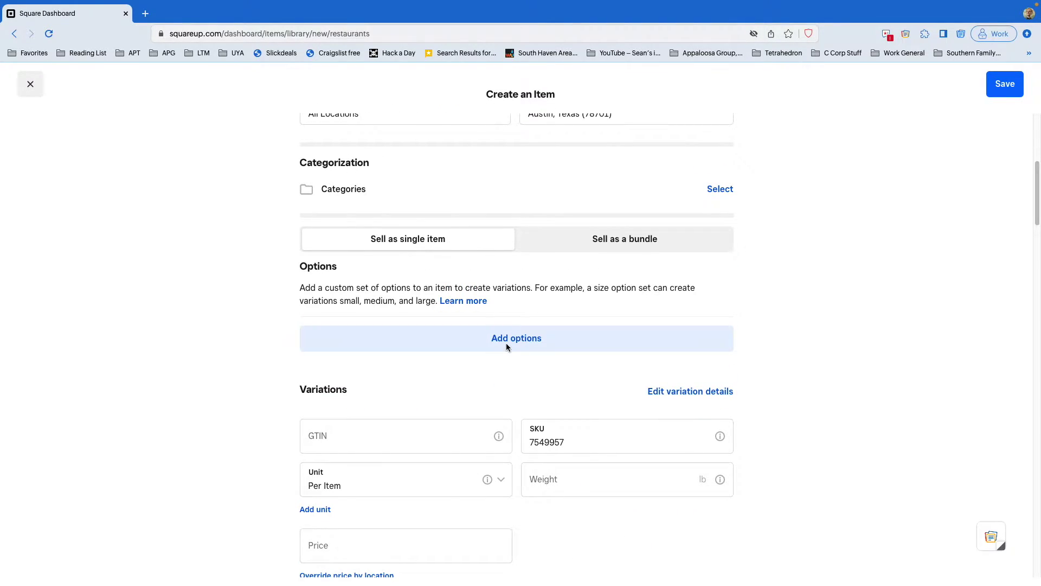
pyautogui.click(507, 347)
# - Add the existing Coffee Bag Size and Coffee Flavor option sets to the item
pyautogui.click(531, 308)
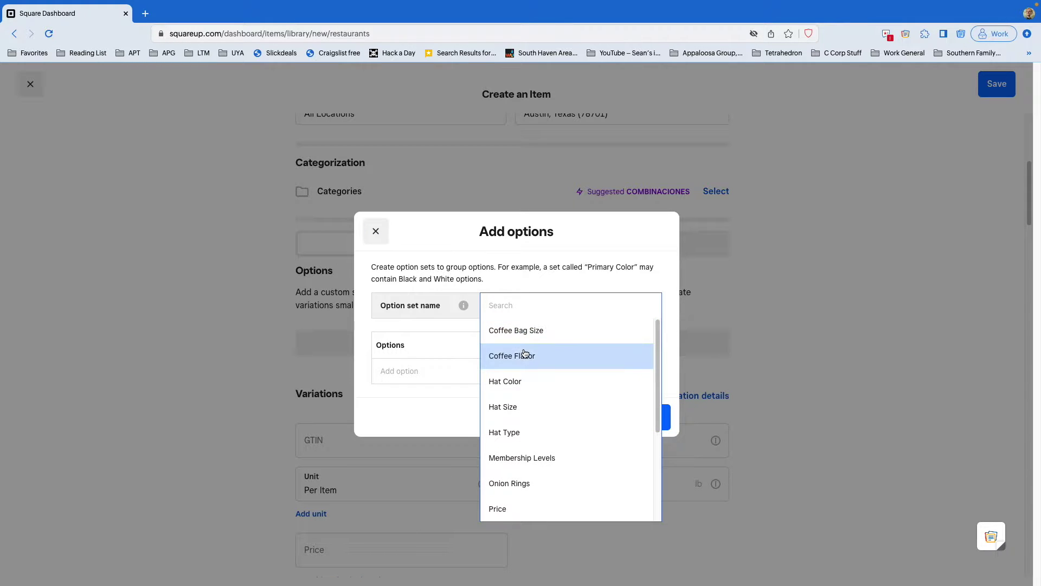
pyautogui.click(557, 332)
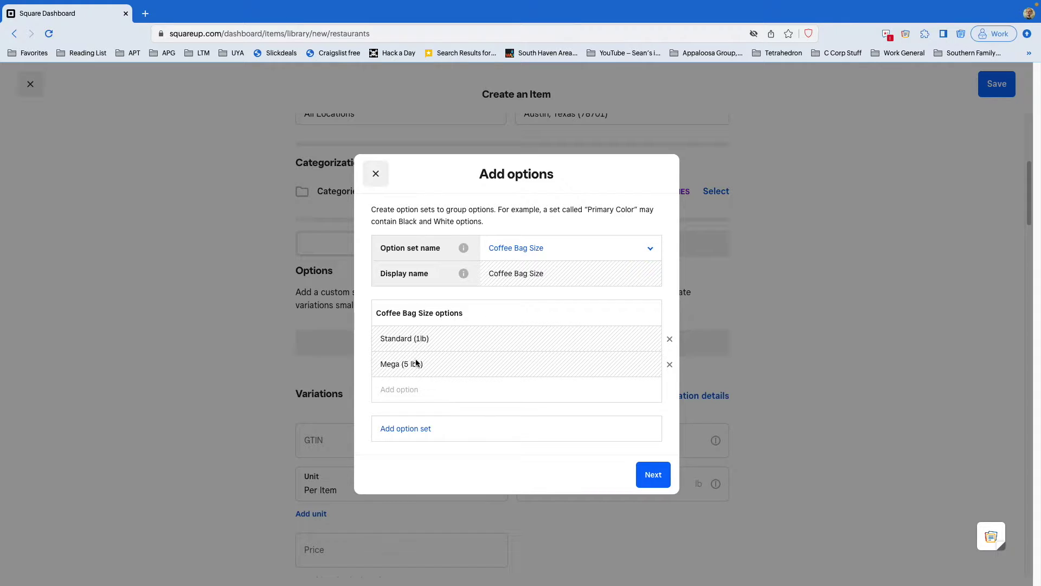
pyautogui.click(410, 429)
pyautogui.click(502, 401)
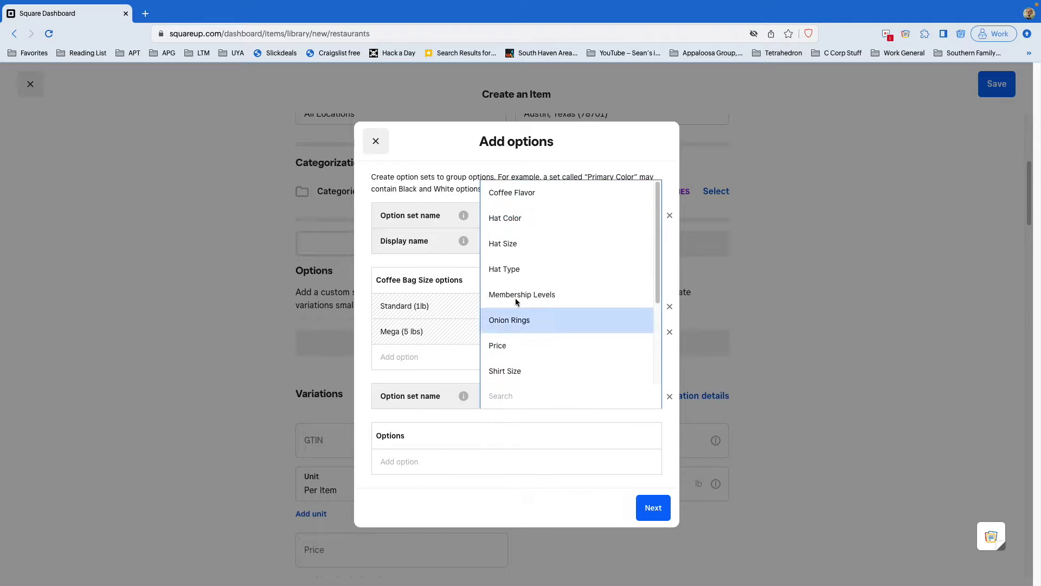
pyautogui.scroll(-3, 531, 254)
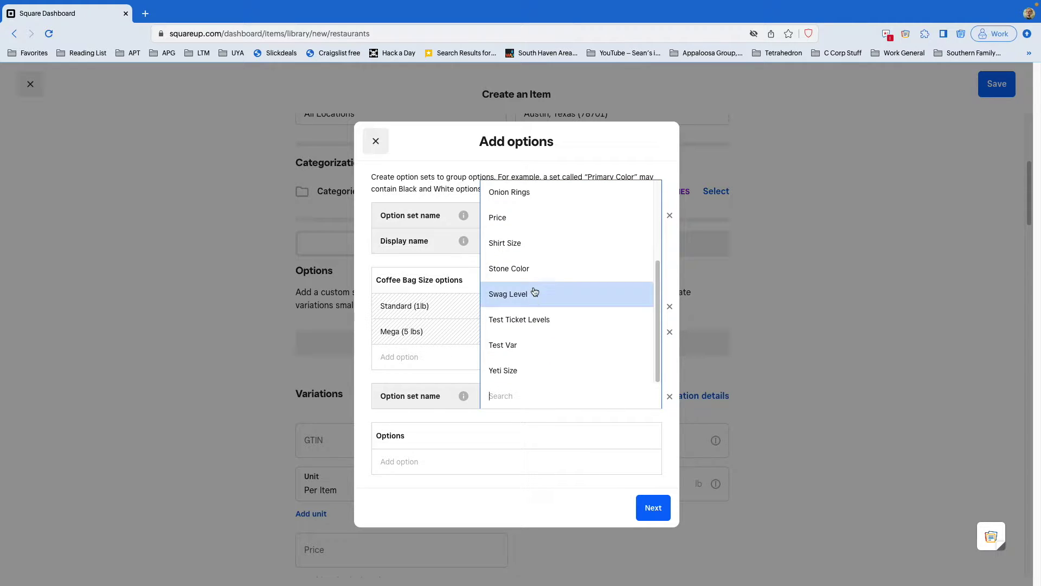
pyautogui.scroll(3, 534, 296)
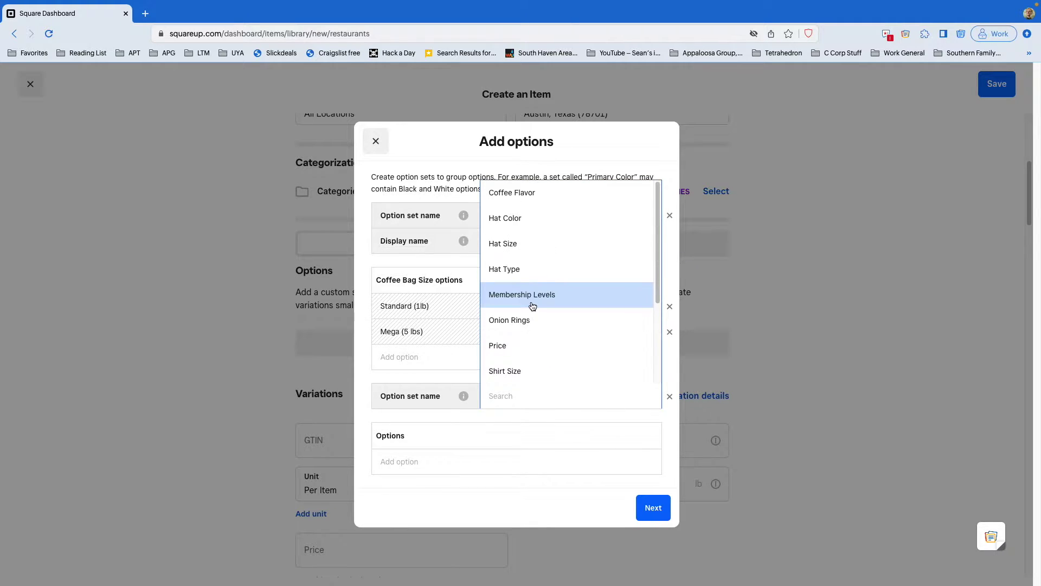
pyautogui.click(524, 196)
# - Preview and create the four size–flavor variations
pyautogui.scroll(-1, 488, 402)
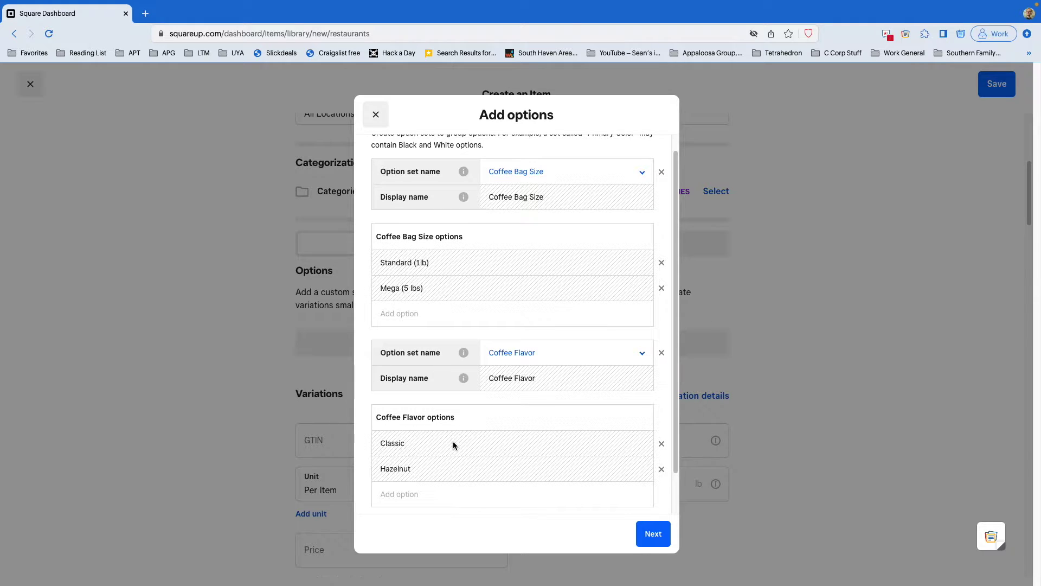
pyautogui.click(654, 536)
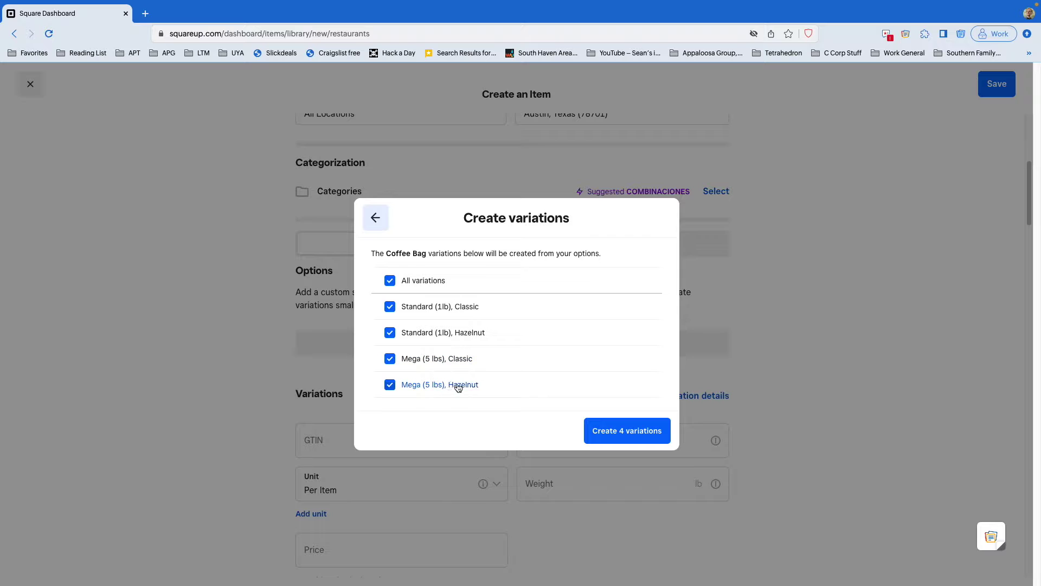
pyautogui.click(615, 432)
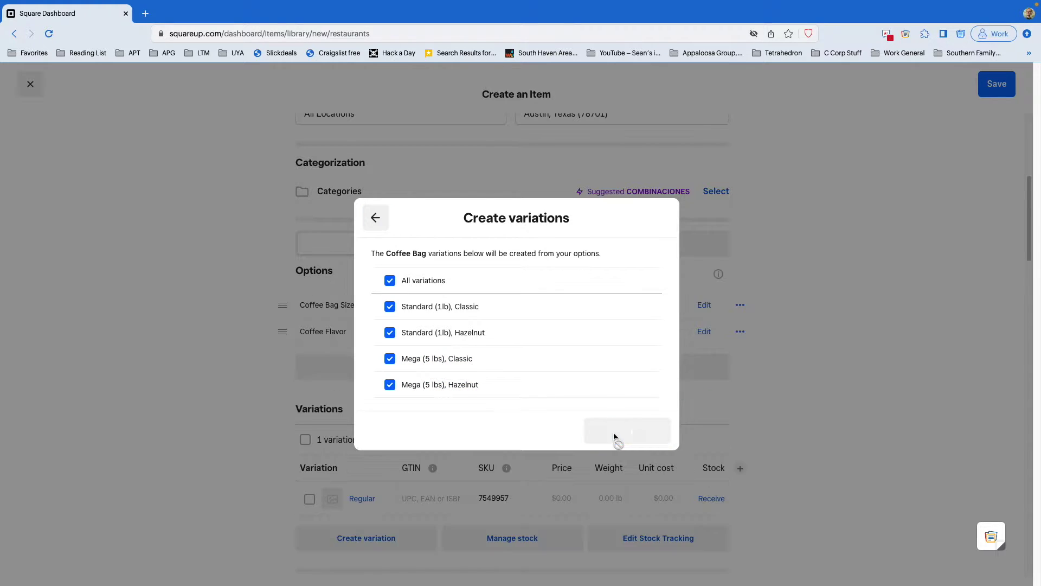
# - Enter prices 15, 15 for the Standard (1lb) variations and 40, 40 for the Mega (5 lbs) ones
pyautogui.scroll(-3, 528, 428)
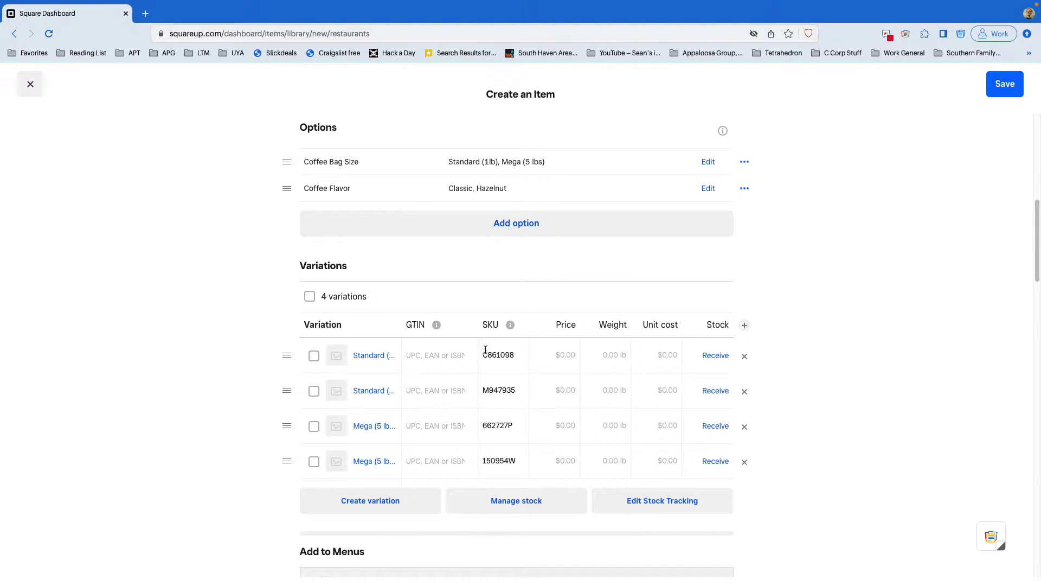
pyautogui.click(558, 355)
pyautogui.write('15')
pyautogui.click(558, 392)
pyautogui.write('15')
pyautogui.click(561, 426)
pyautogui.write('40')
pyautogui.click(570, 461)
pyautogui.write('40')
pyautogui.click(804, 353)
# - Scroll to Where it's sold and switch on the Appaloosa Premium Site toggle
pyautogui.scroll(-4, 814, 359)
pyautogui.scroll(-4, 815, 359)
pyautogui.scroll(-3, 815, 359)
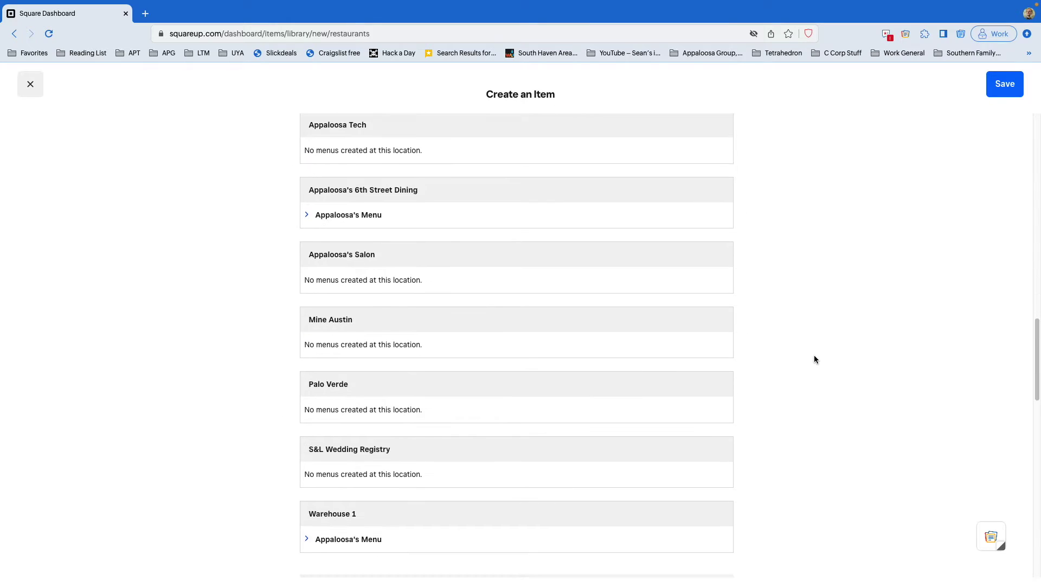
pyautogui.scroll(-5, 815, 359)
pyautogui.scroll(-3, 814, 359)
pyautogui.scroll(-3, 815, 359)
pyautogui.scroll(-1, 814, 359)
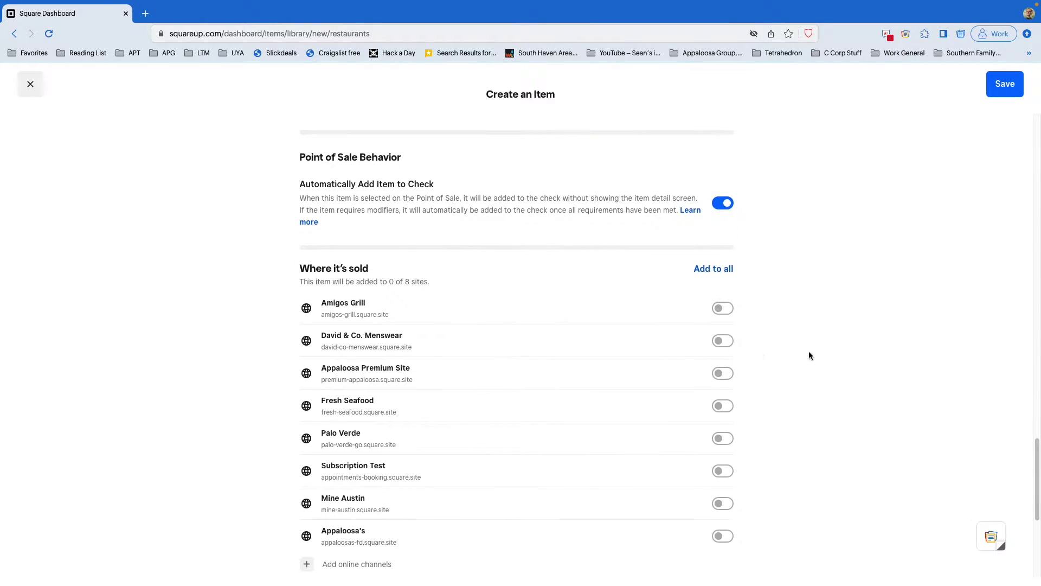
pyautogui.scroll(-1, 538, 427)
pyautogui.scroll(3, 578, 282)
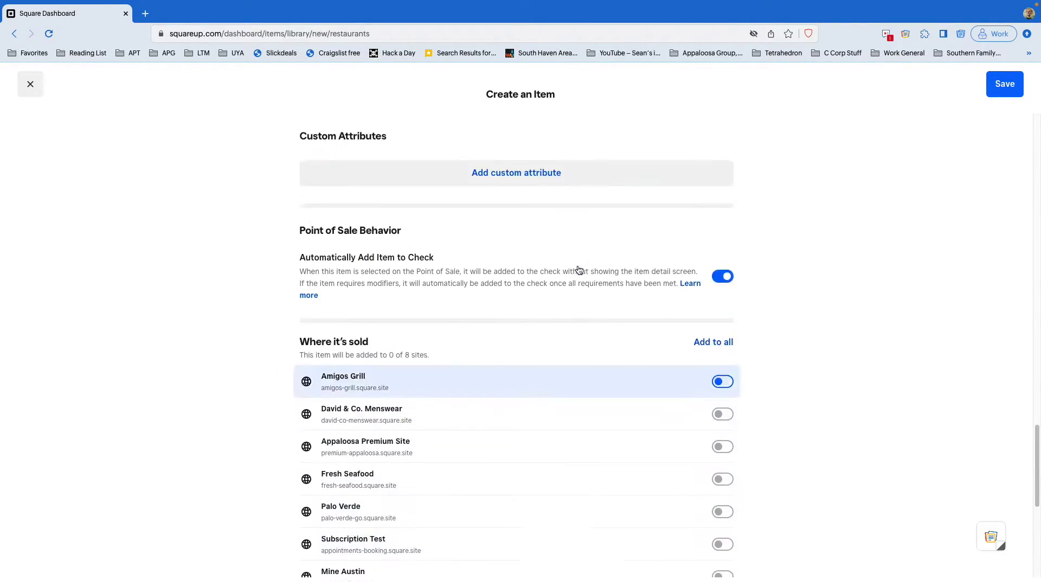
pyautogui.scroll(2, 579, 270)
pyautogui.scroll(-3, 572, 388)
pyautogui.scroll(-1, 579, 376)
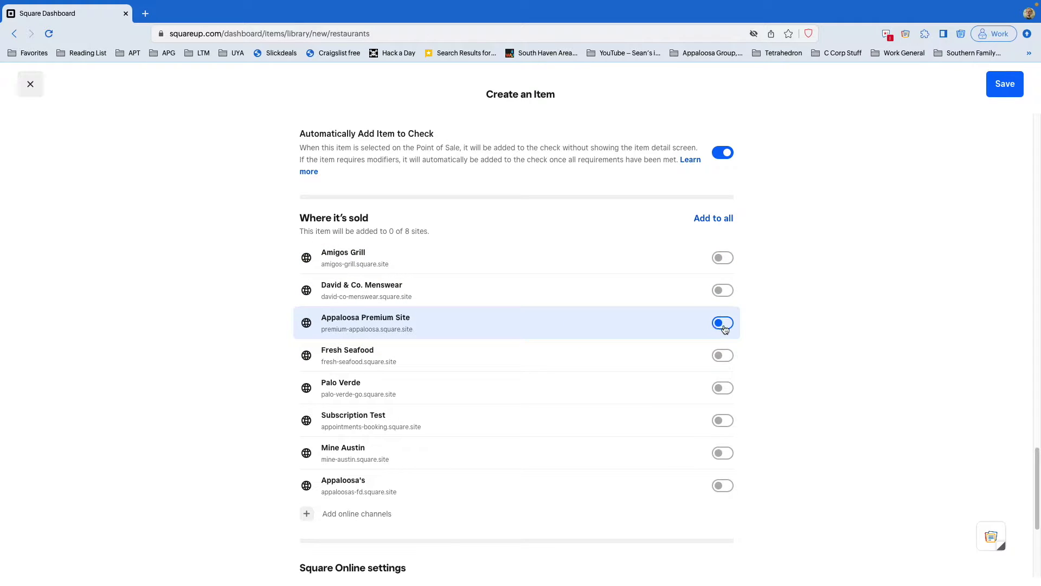
pyautogui.click(724, 324)
pyautogui.click(558, 361)
# - Scroll down to the item's Square Online settings
pyautogui.scroll(-4, 793, 294)
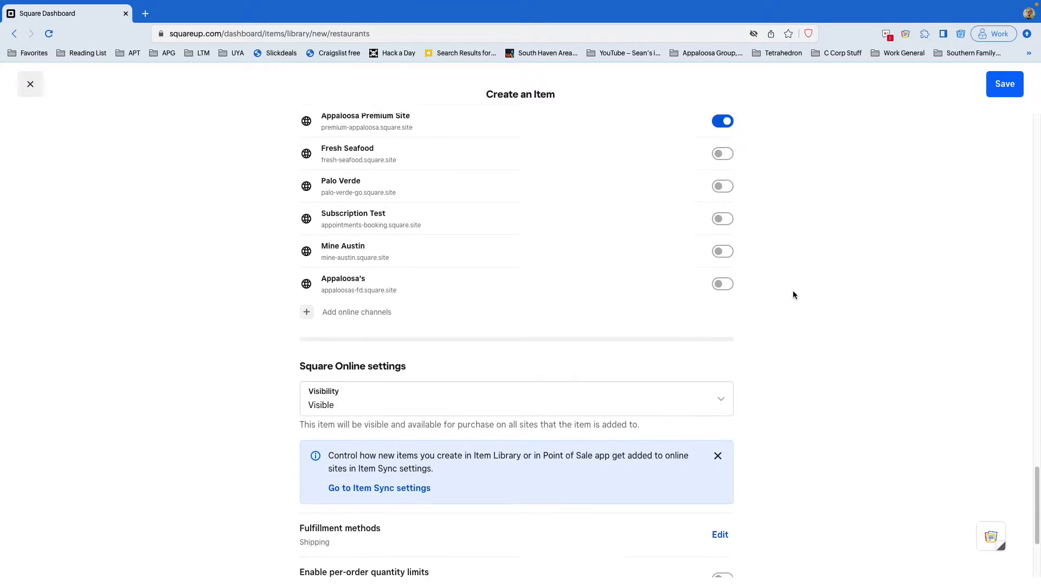
pyautogui.scroll(-3, 793, 295)
pyautogui.scroll(-1, 793, 295)
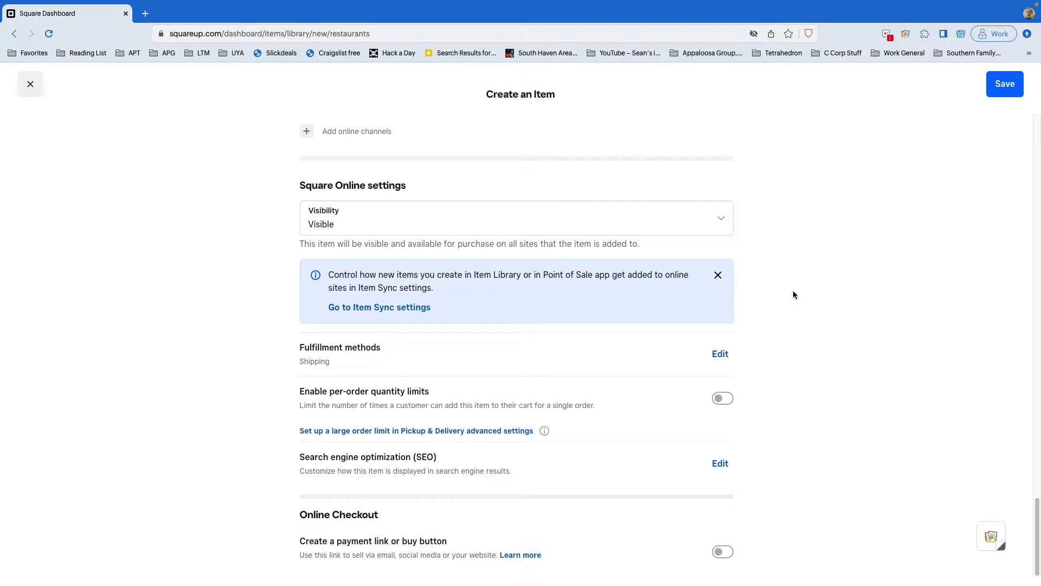
# - Add Pickup alongside Shipping as the Coffee Bag's fulfillment methods
pyautogui.click(717, 357)
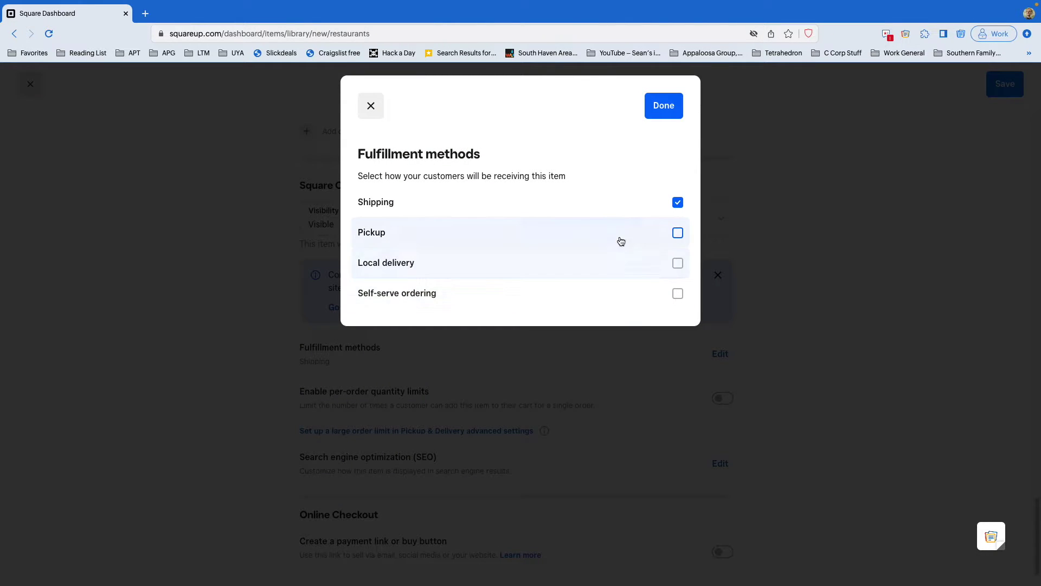
pyautogui.click(620, 235)
pyautogui.click(661, 113)
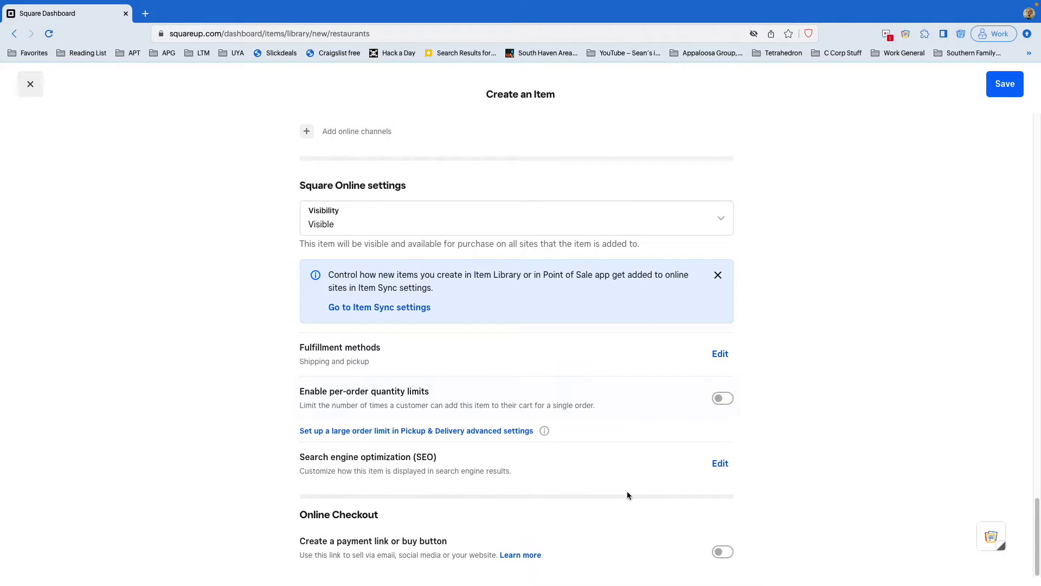
# - Save the Coffee Bag item to the library
pyautogui.scroll(15, 847, 323)
pyautogui.scroll(5, 847, 318)
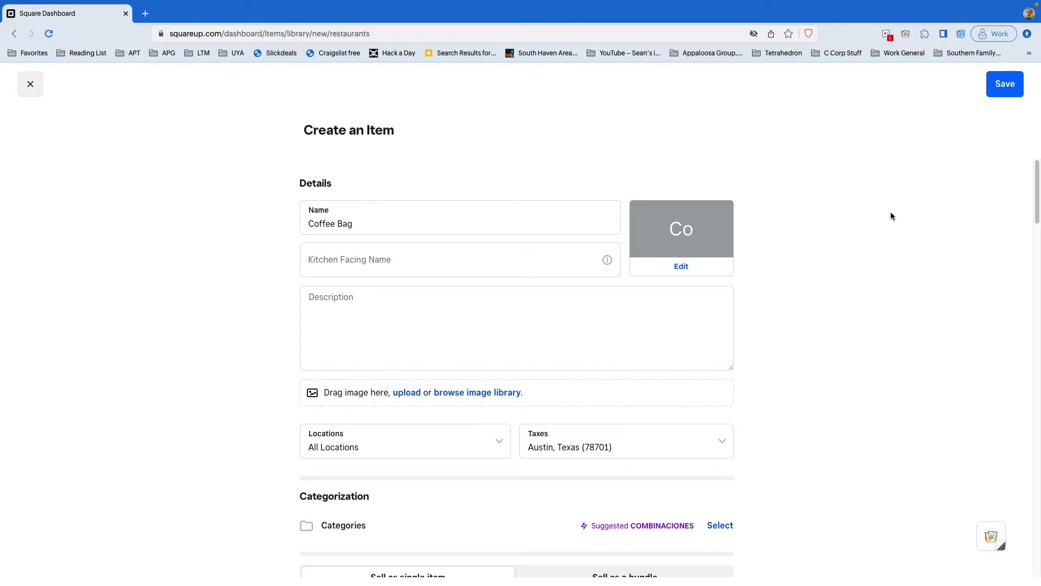
pyautogui.click(1003, 88)
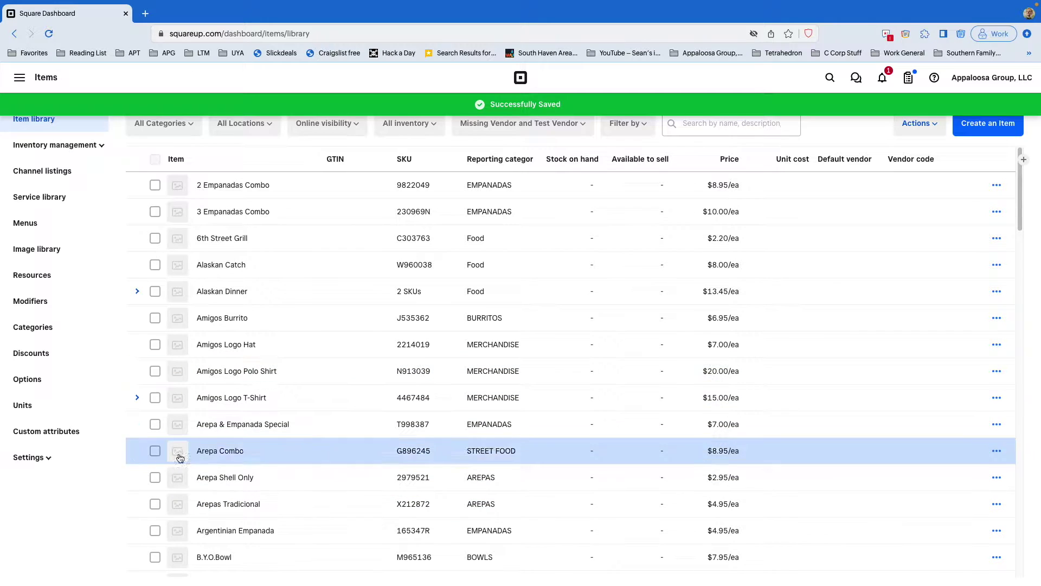
pyautogui.click(55, 80)
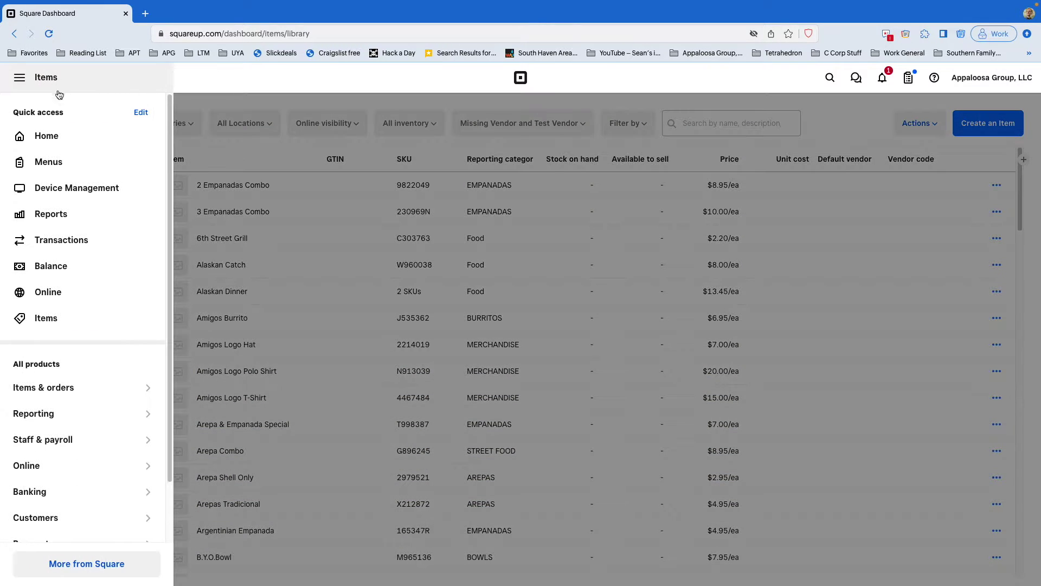
# - Go to Payments > Subscriptions and show the Plans list with its three existing plans
pyautogui.scroll(-2, 95, 388)
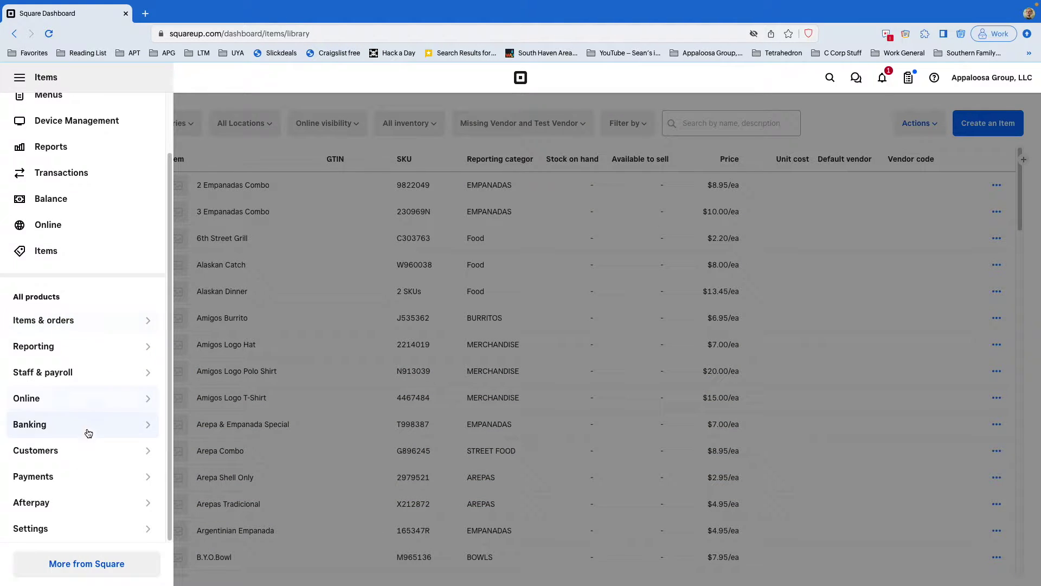
pyautogui.click(95, 474)
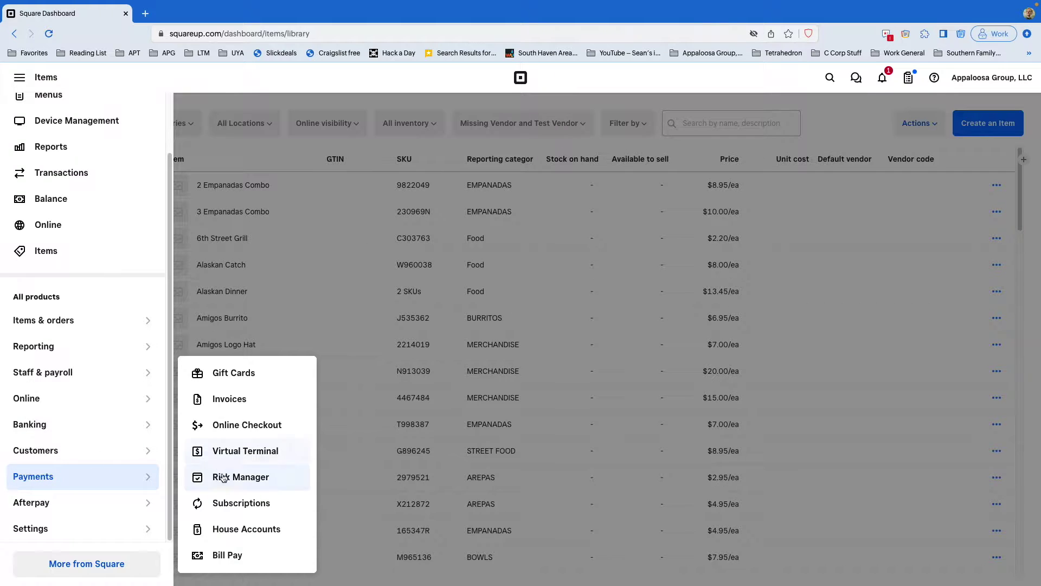
pyautogui.click(232, 504)
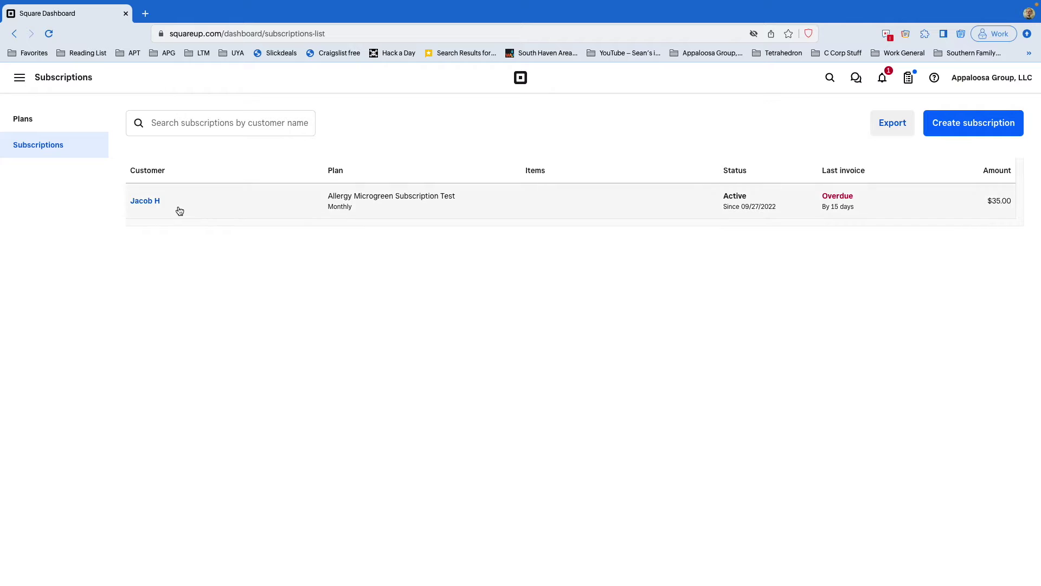
pyautogui.click(27, 139)
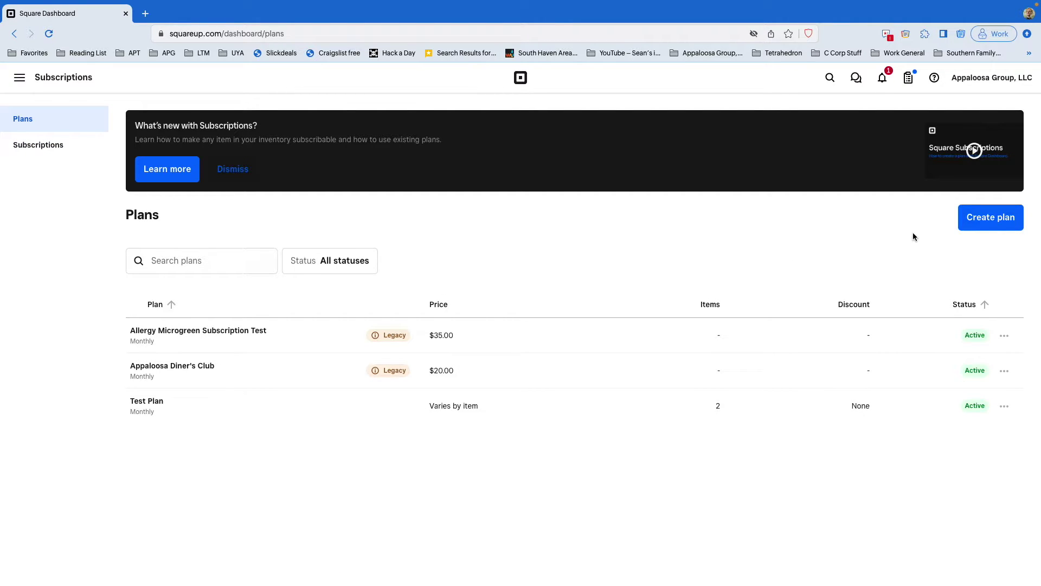
pyautogui.click(996, 220)
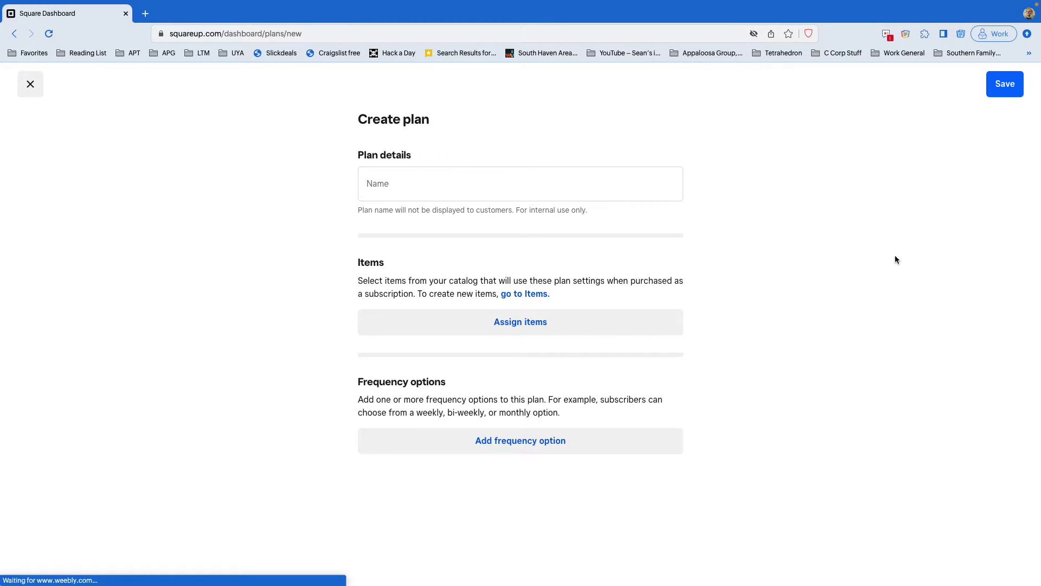
# - Enter 'Coffee Subscriptions' as the new plan's name
pyautogui.click(547, 188)
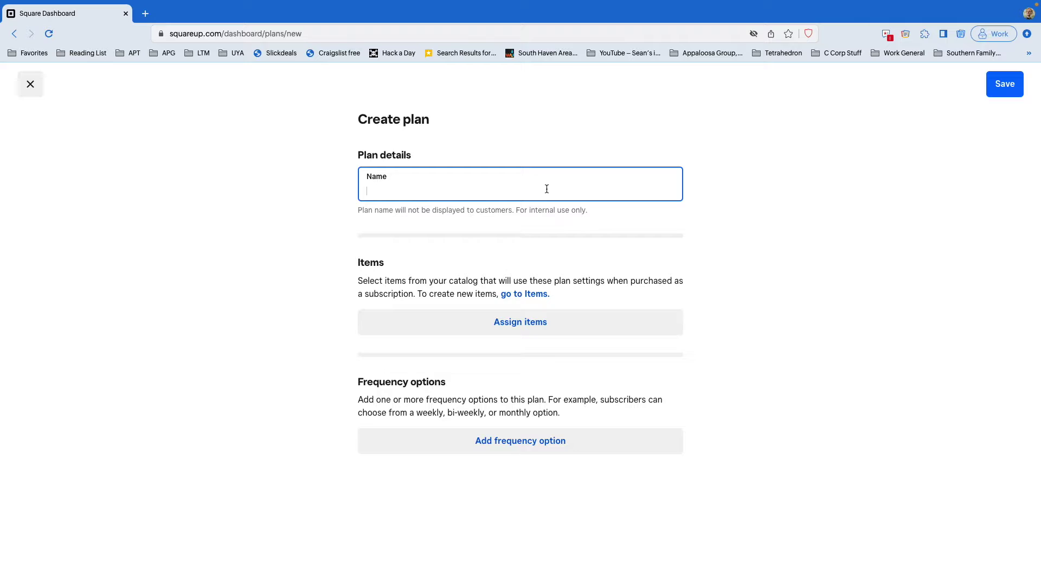
pyautogui.write('Coffee Su')
pyautogui.write('bscripti')
pyautogui.write('ons')
pyautogui.click(328, 254)
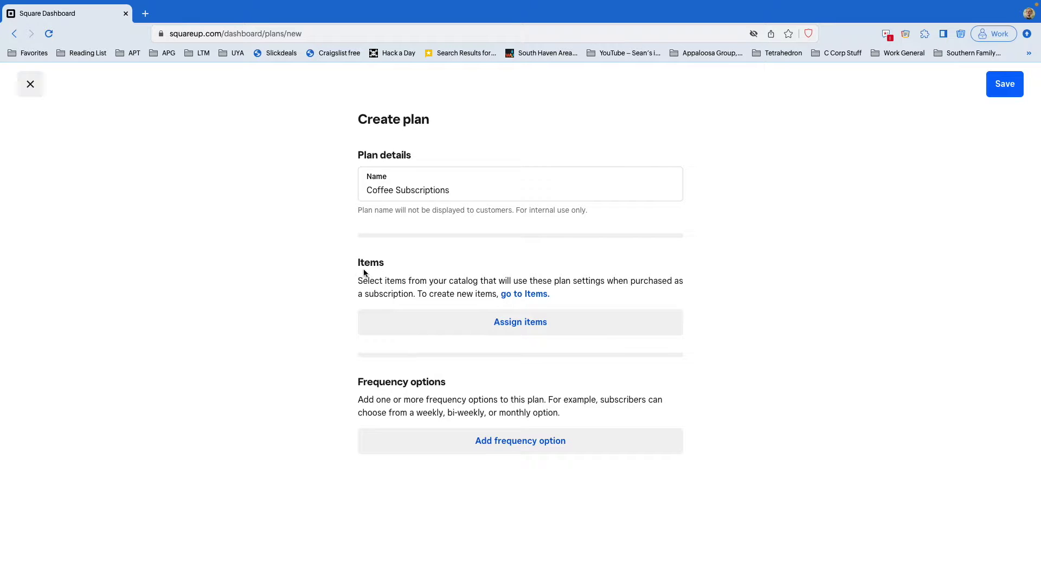
# - Assign Coffee Bag, 2 Empanadas Combo and 6th Street Grill to the plan
pyautogui.click(448, 325)
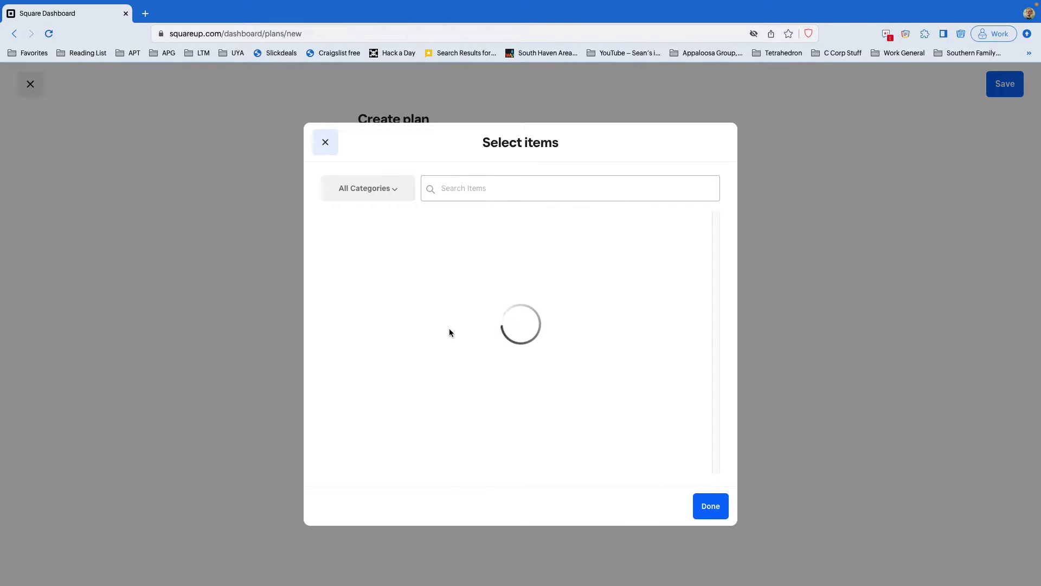
pyautogui.click(493, 194)
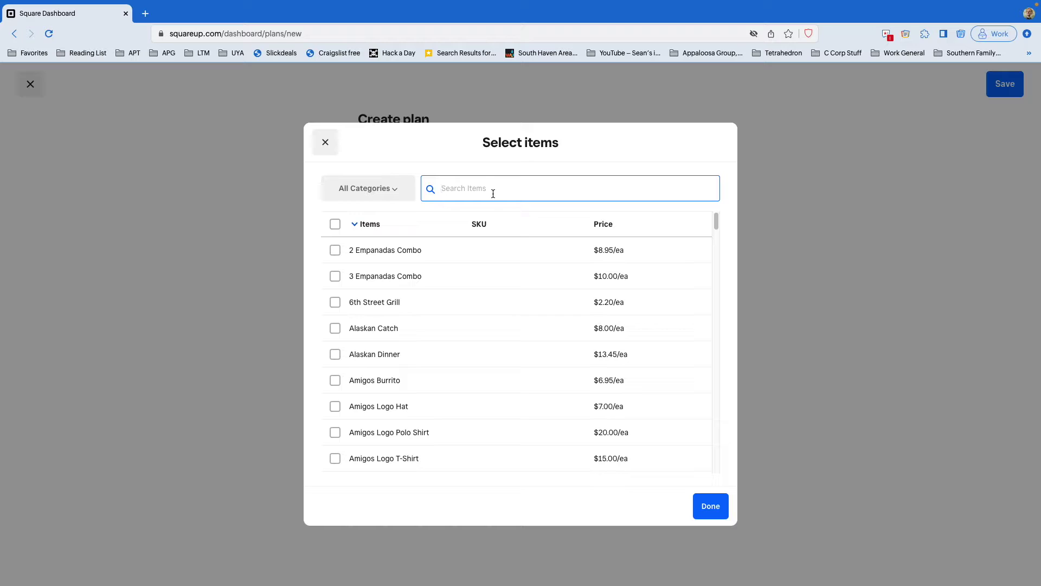
pyautogui.write('coffee')
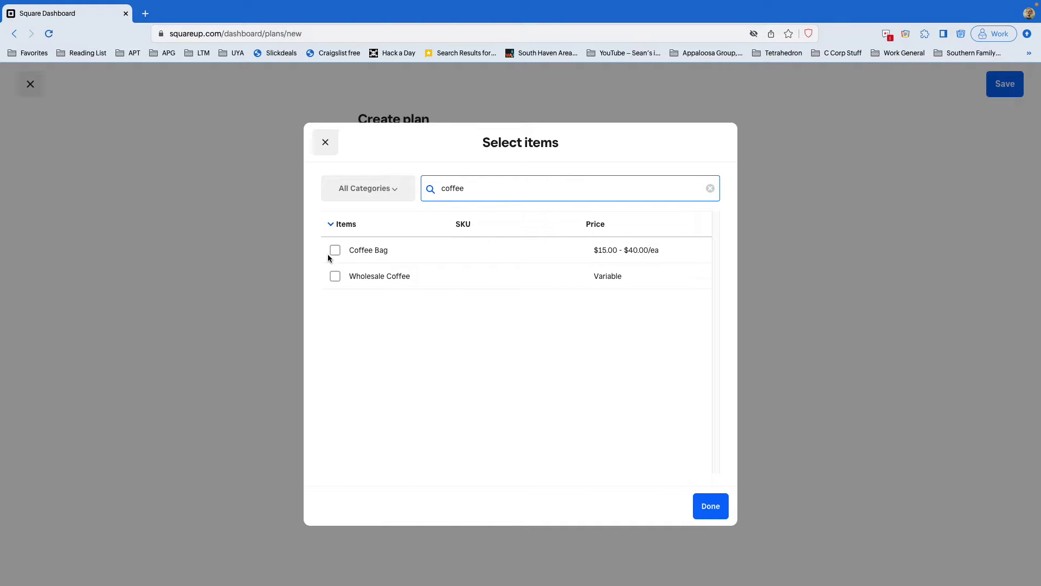
pyautogui.click(335, 250)
pyautogui.tripleClick(491, 188)
pyautogui.press('BackSpace')
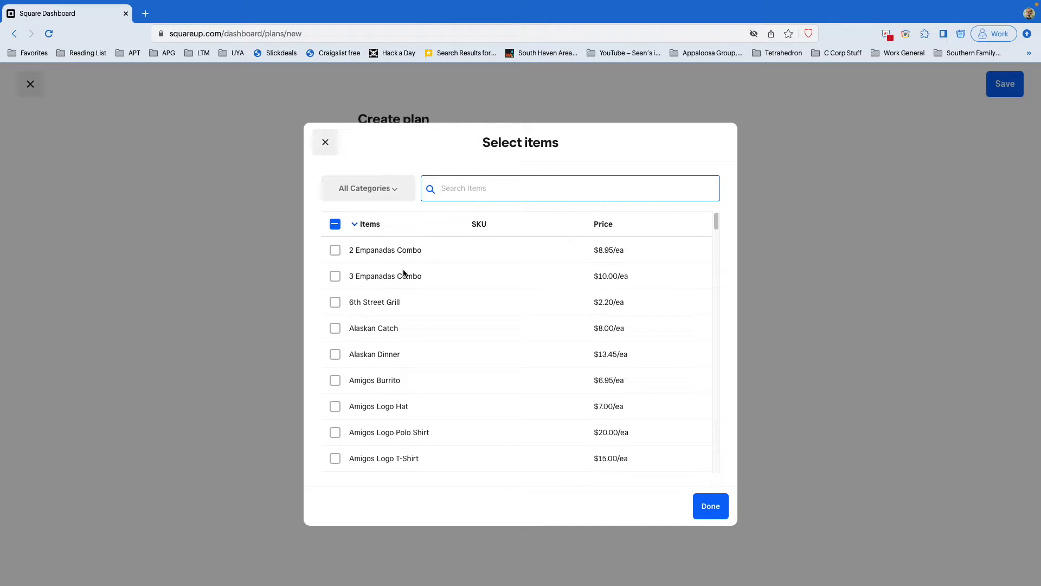
pyautogui.click(335, 250)
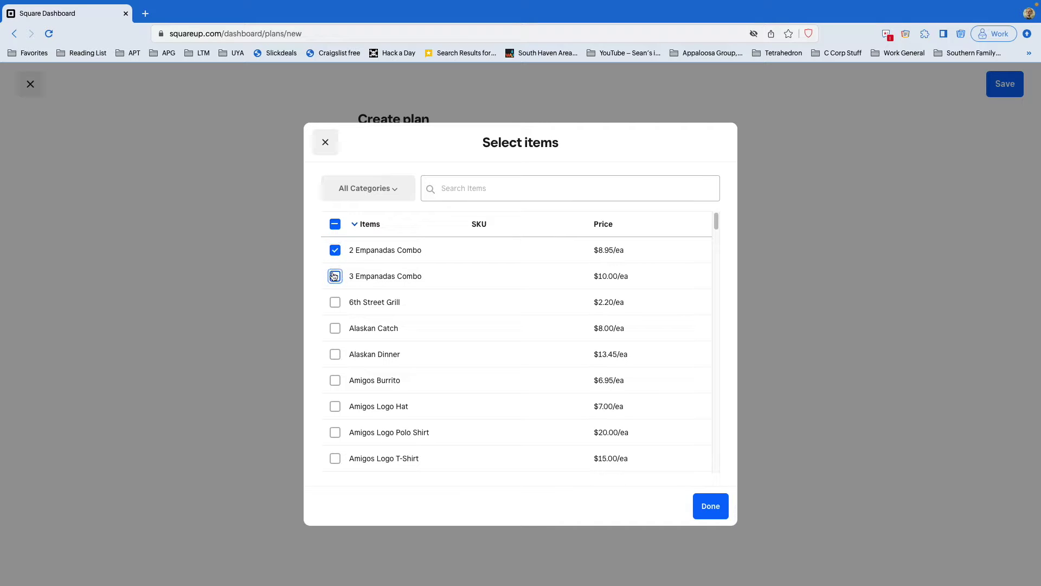
pyautogui.click(335, 303)
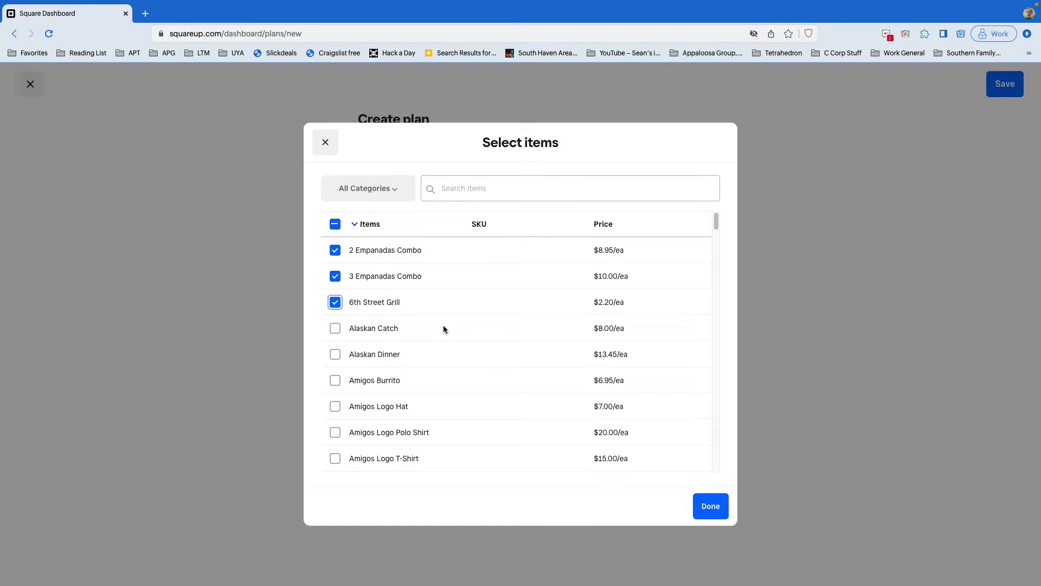
pyautogui.click(710, 505)
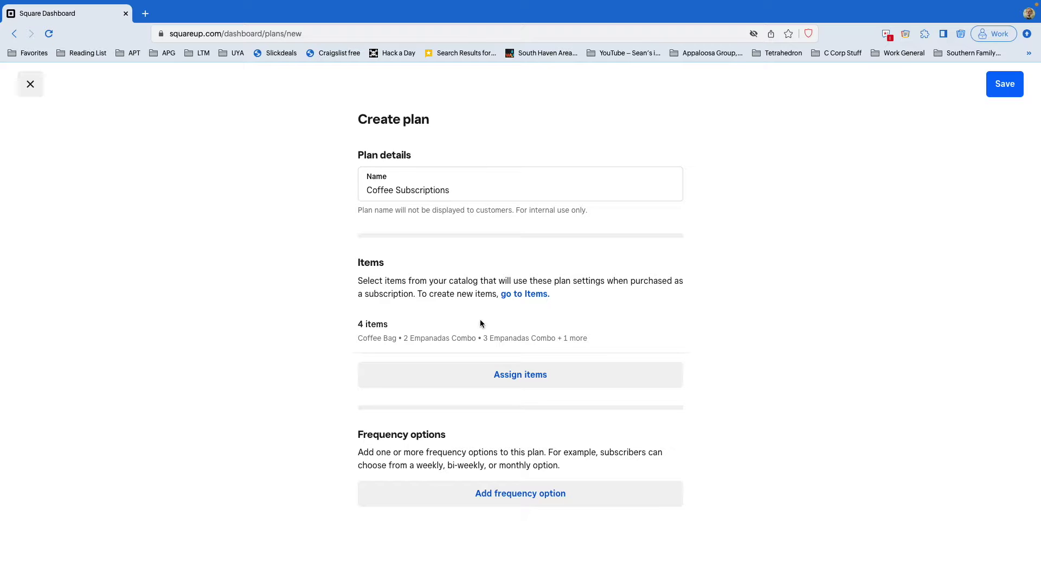
# - Untick 2 Empanadas Combo, 3 Empanadas Combo and 6th Street Grill so only Coffee Bag remains
pyautogui.click(480, 375)
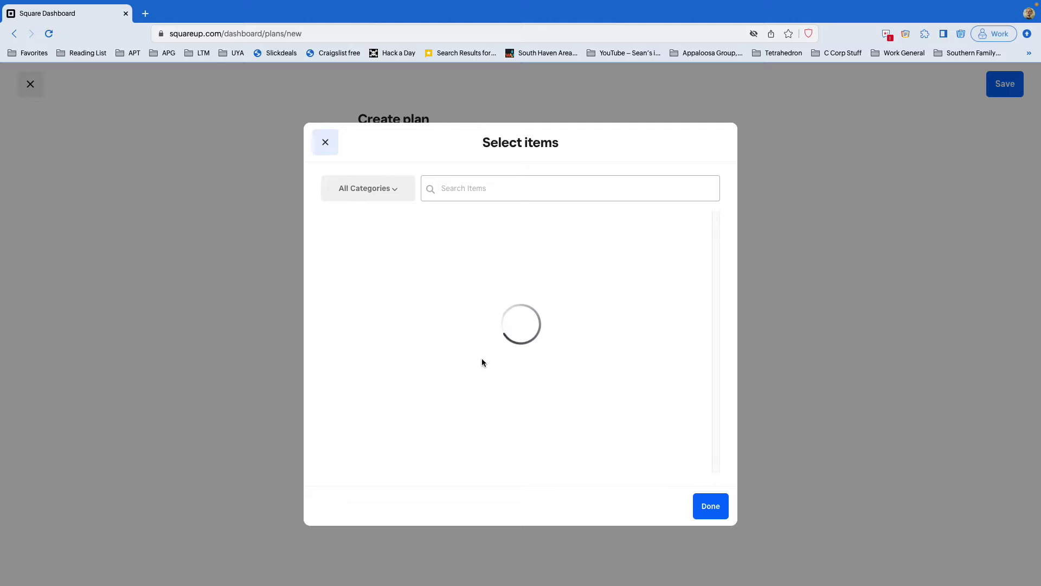
pyautogui.click(335, 250)
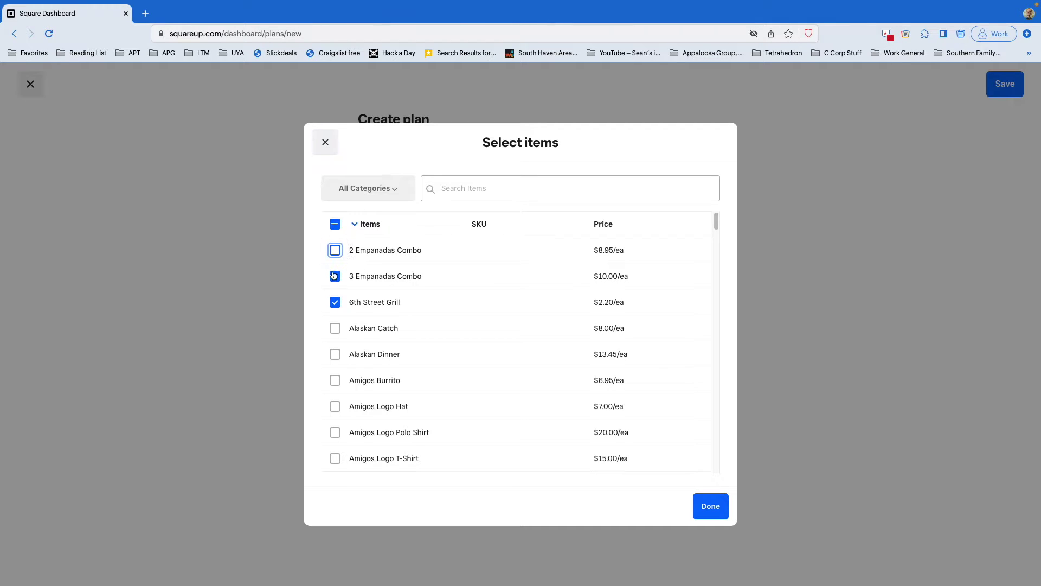
pyautogui.click(336, 276)
pyautogui.click(335, 302)
pyautogui.click(708, 505)
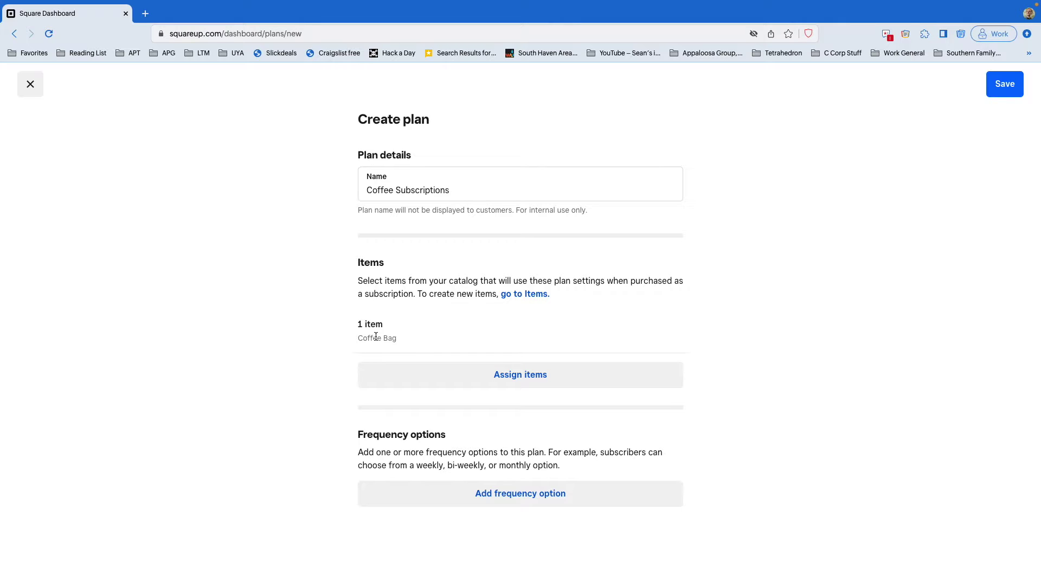
pyautogui.click(469, 499)
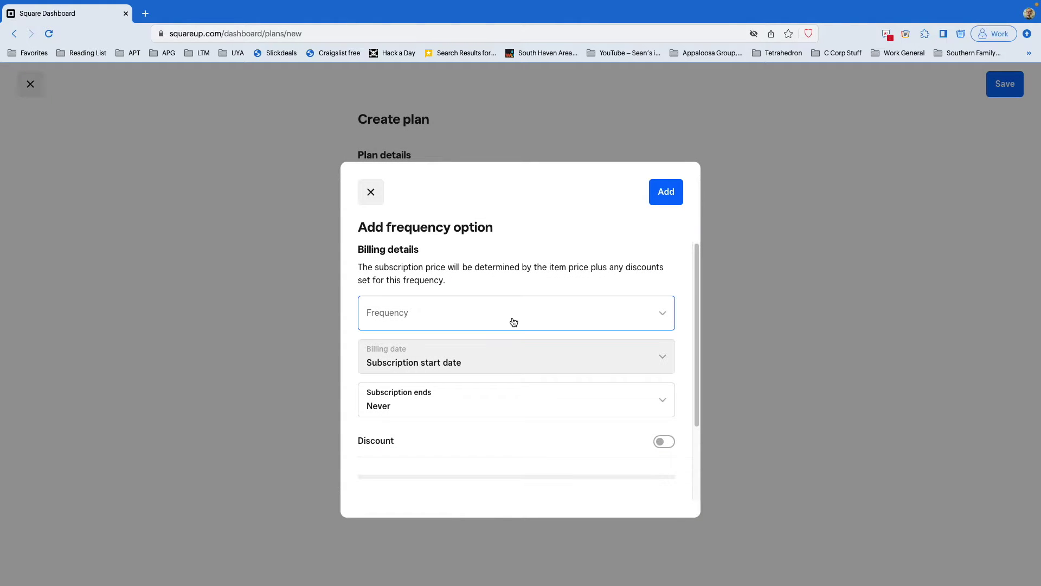
# - Try Monthly, Quarterly, twice-a-year and yearly billing frequencies, then return to Monthly
pyautogui.click(510, 324)
pyautogui.click(472, 412)
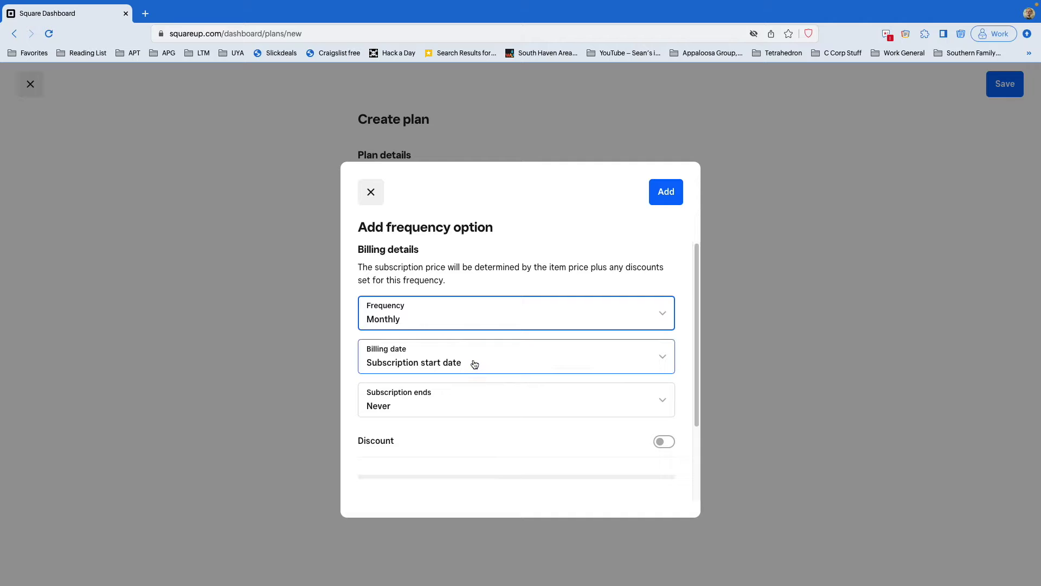
pyautogui.click(476, 314)
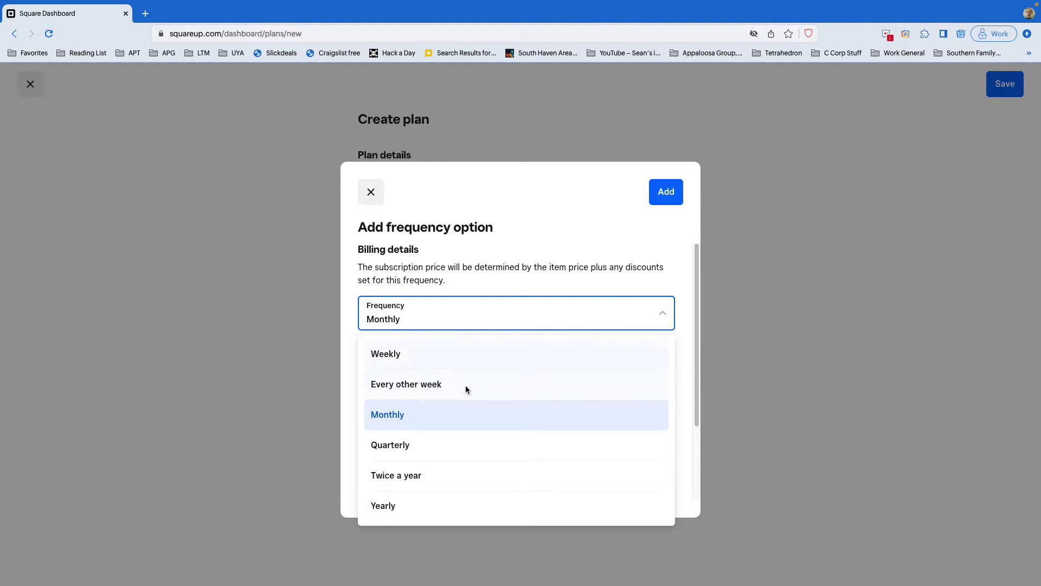
pyautogui.click(433, 419)
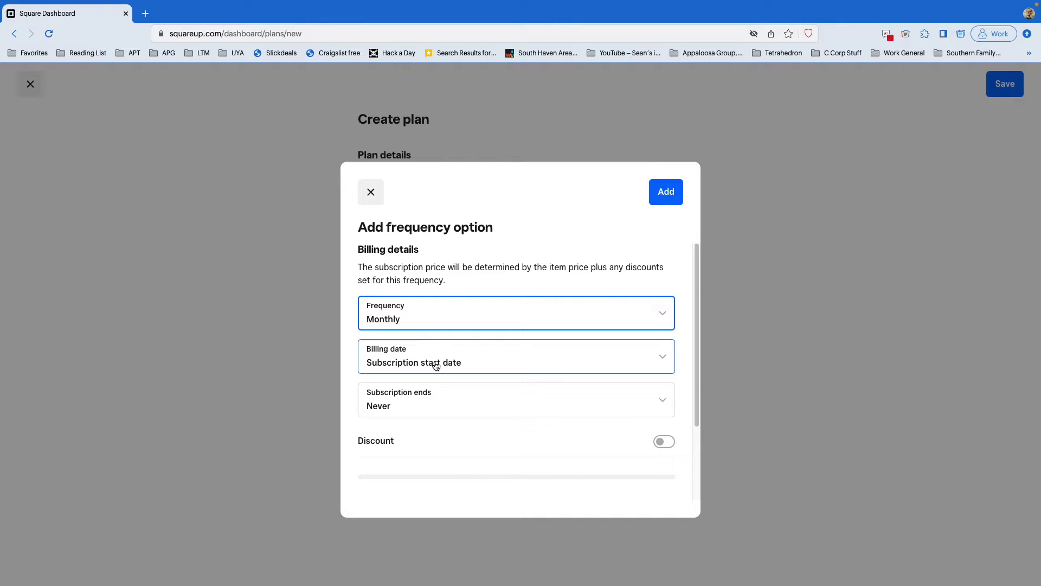
pyautogui.click(442, 325)
pyautogui.click(424, 441)
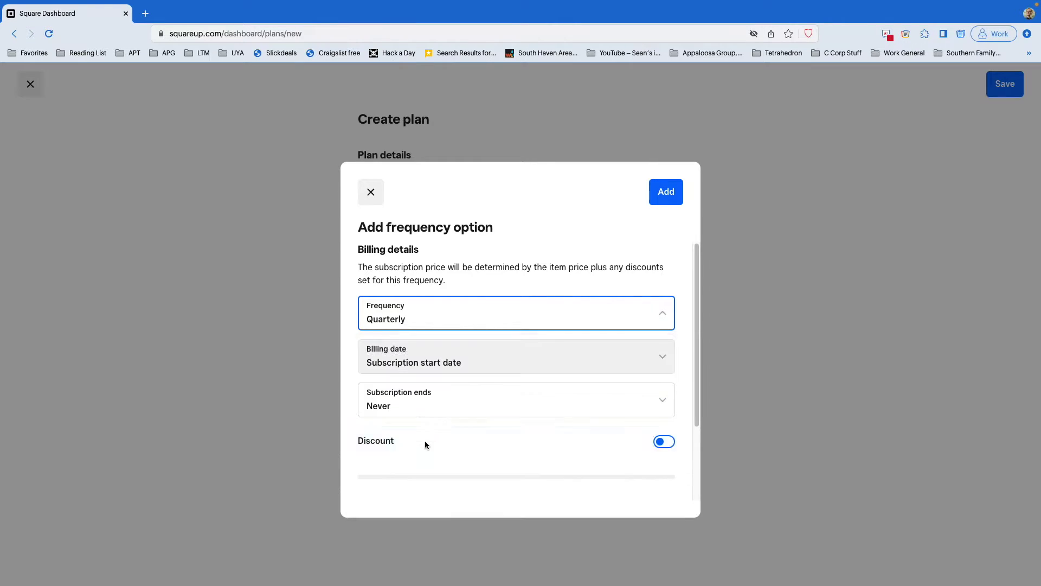
pyautogui.click(448, 332)
pyautogui.click(428, 469)
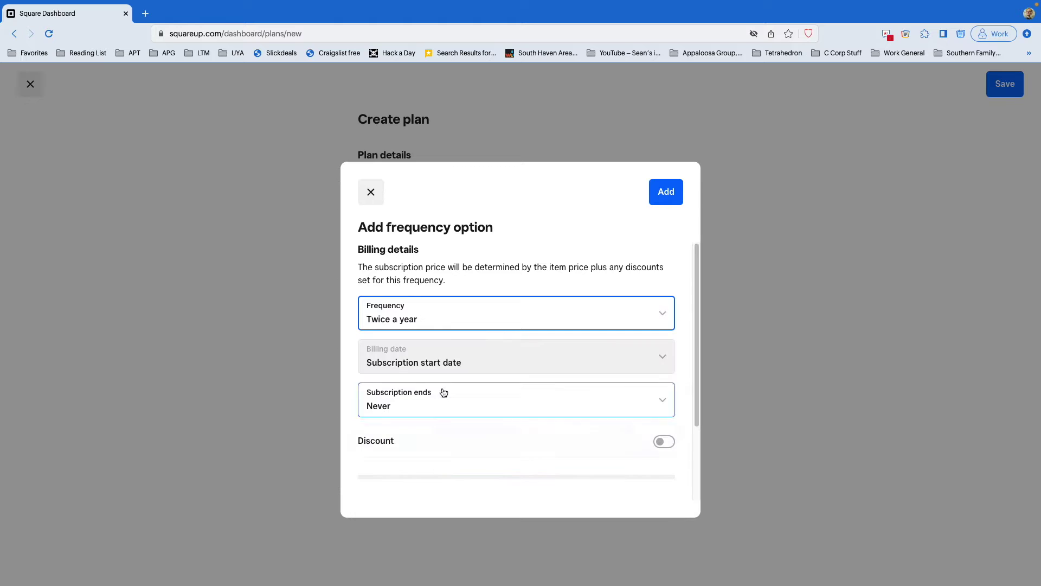
pyautogui.click(456, 319)
pyautogui.click(422, 502)
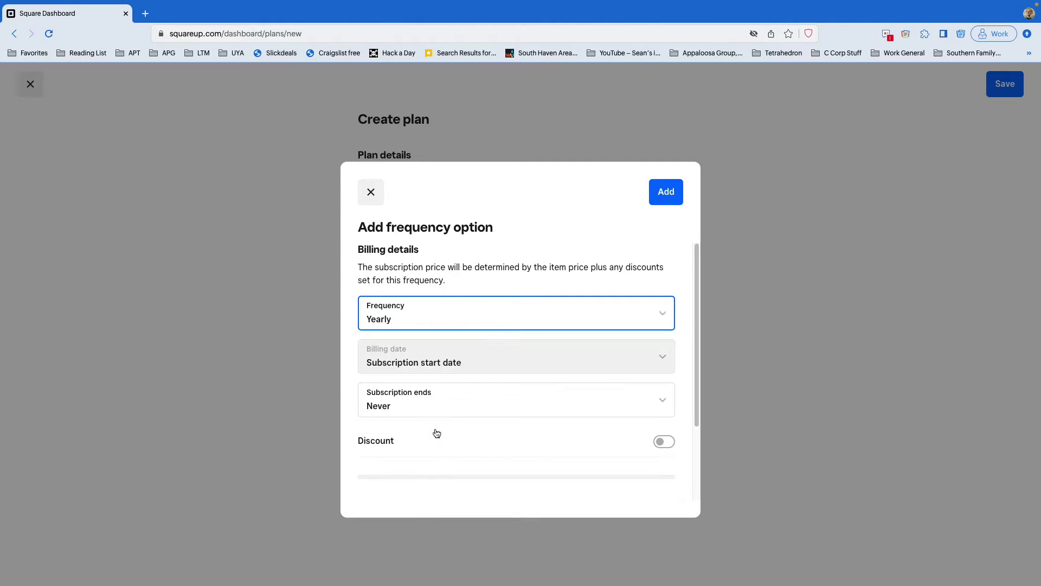
pyautogui.tripleClick(439, 364)
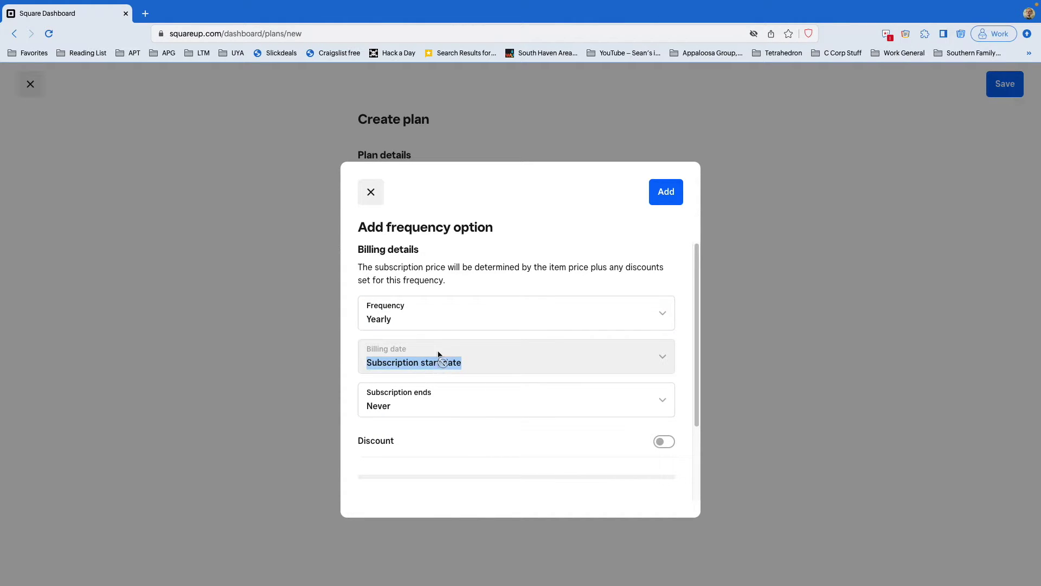
pyautogui.click(448, 327)
pyautogui.click(431, 413)
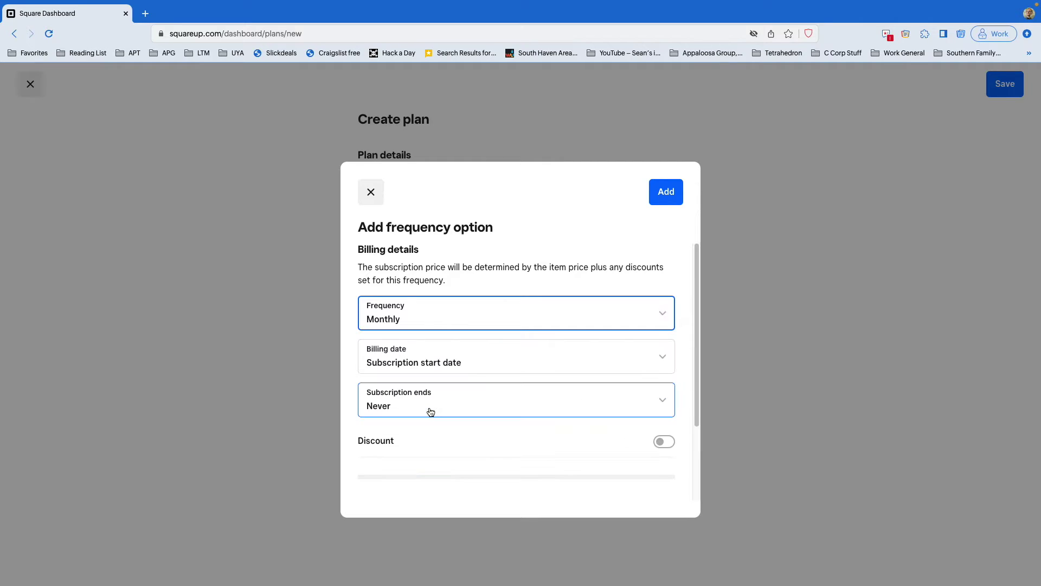
# - Browse the billing day options for the monthly frequency
pyautogui.click(440, 361)
pyautogui.scroll(-2, 448, 277)
pyautogui.scroll(-10, 448, 277)
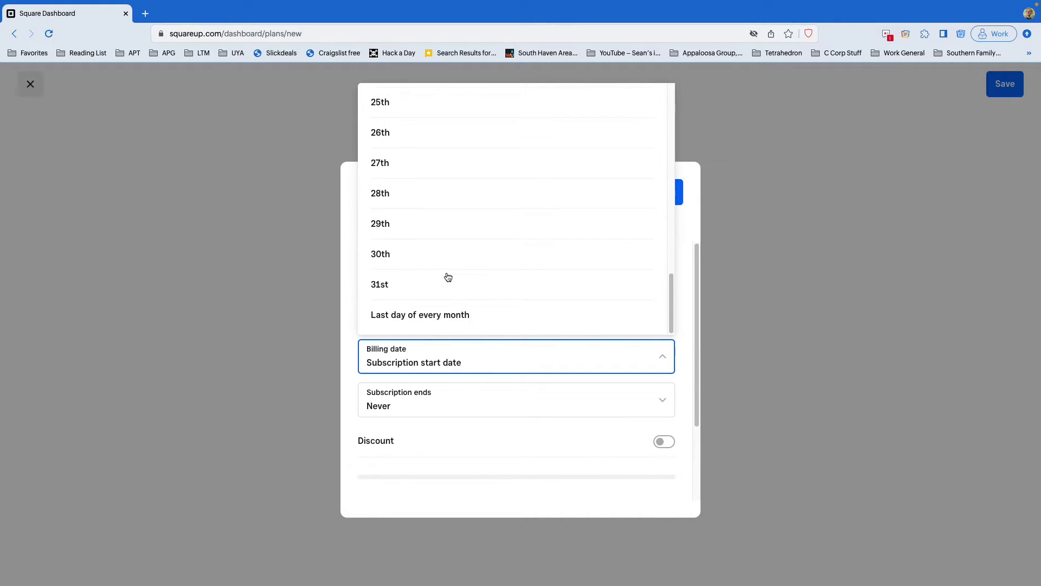
pyautogui.scroll(10, 448, 277)
pyautogui.scroll(3, 448, 278)
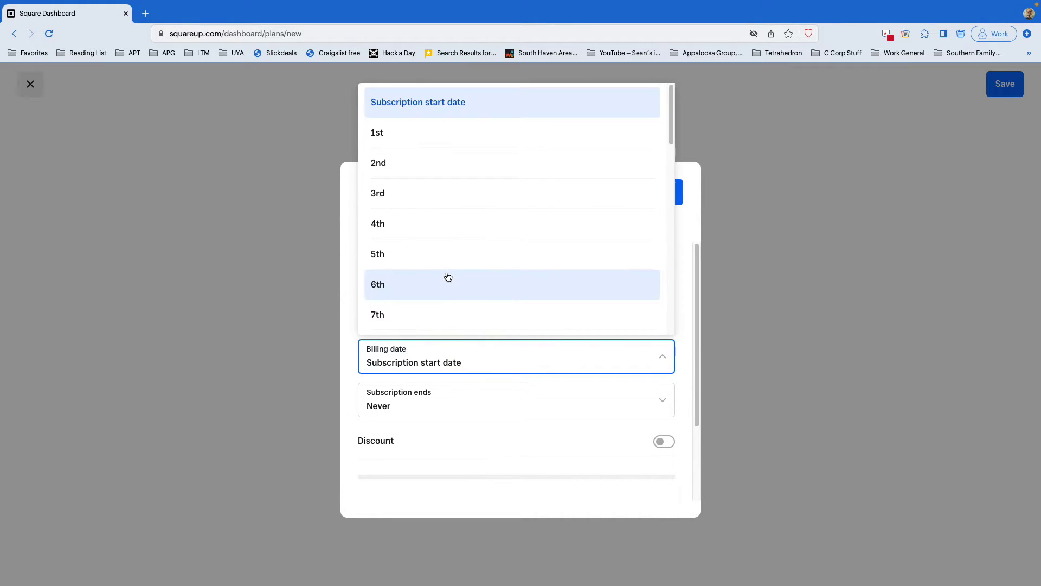
pyautogui.click(682, 277)
# - Try every-other-week and weekly billing, settle on Monthly and show the billing-date choices
pyautogui.click(453, 314)
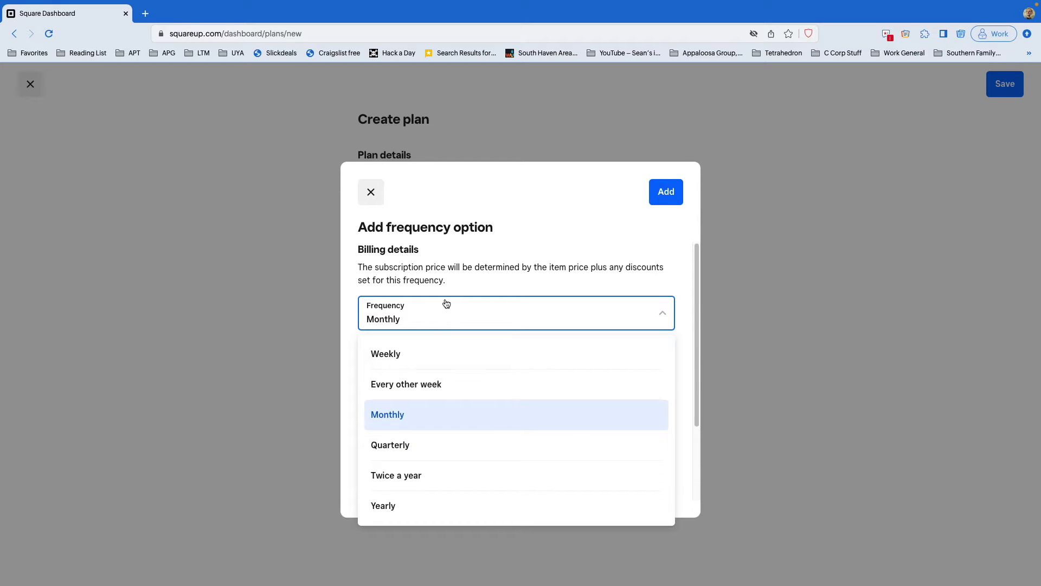
pyautogui.click(429, 384)
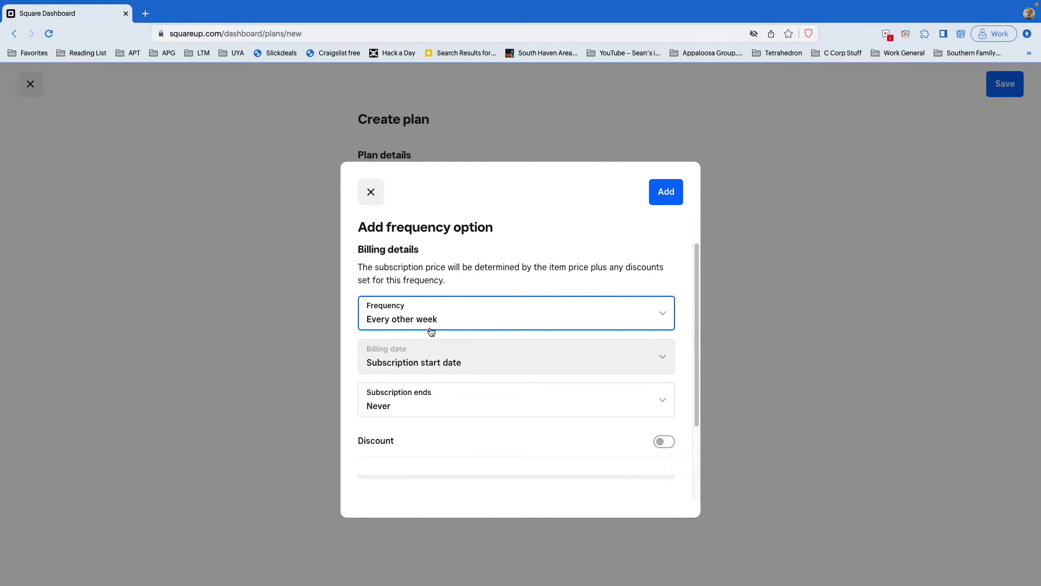
pyautogui.click(432, 329)
pyautogui.click(425, 353)
pyautogui.click(437, 327)
pyautogui.click(422, 415)
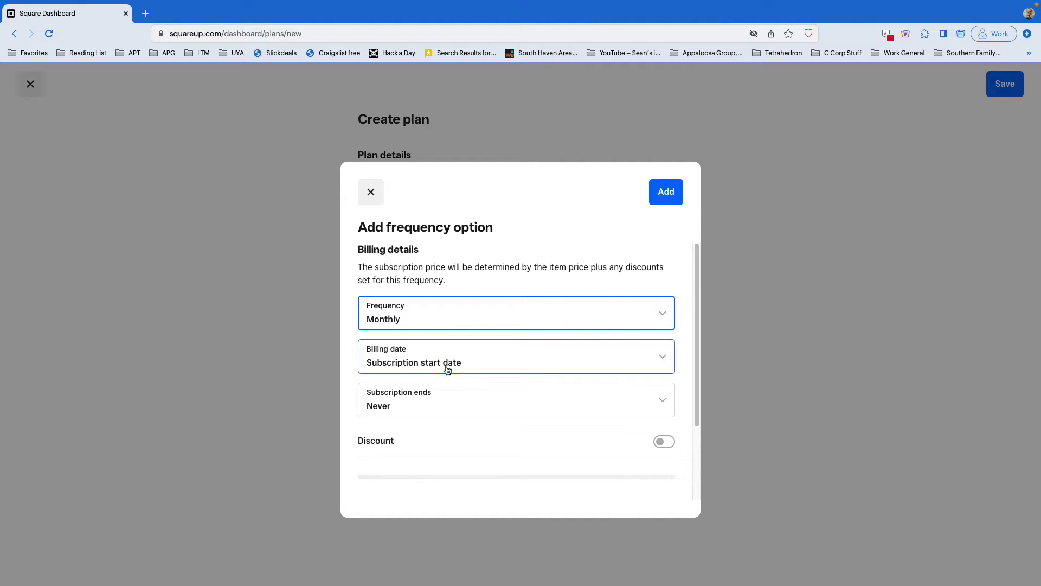
pyautogui.click(447, 370)
pyautogui.scroll(-5, 448, 204)
pyautogui.scroll(5, 448, 205)
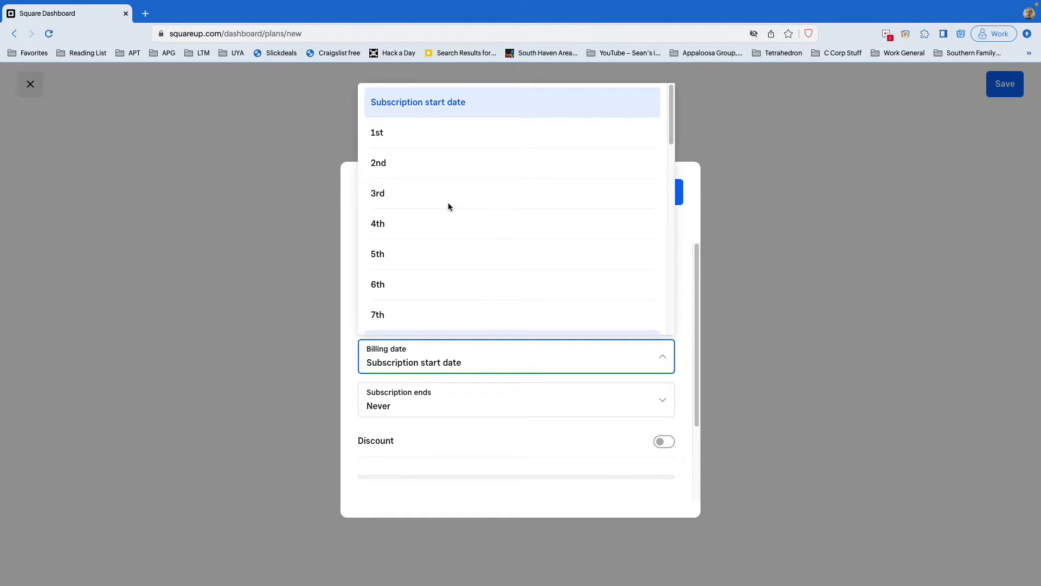
# - Change the monthly billing date from the 5th of the month to the subscription start date
pyautogui.click(450, 255)
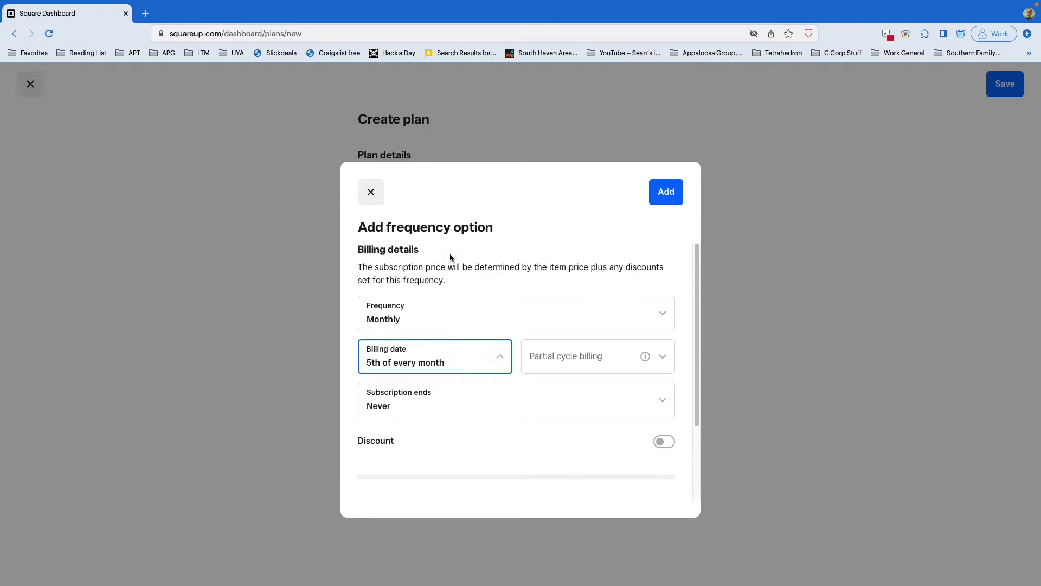
pyautogui.click(557, 364)
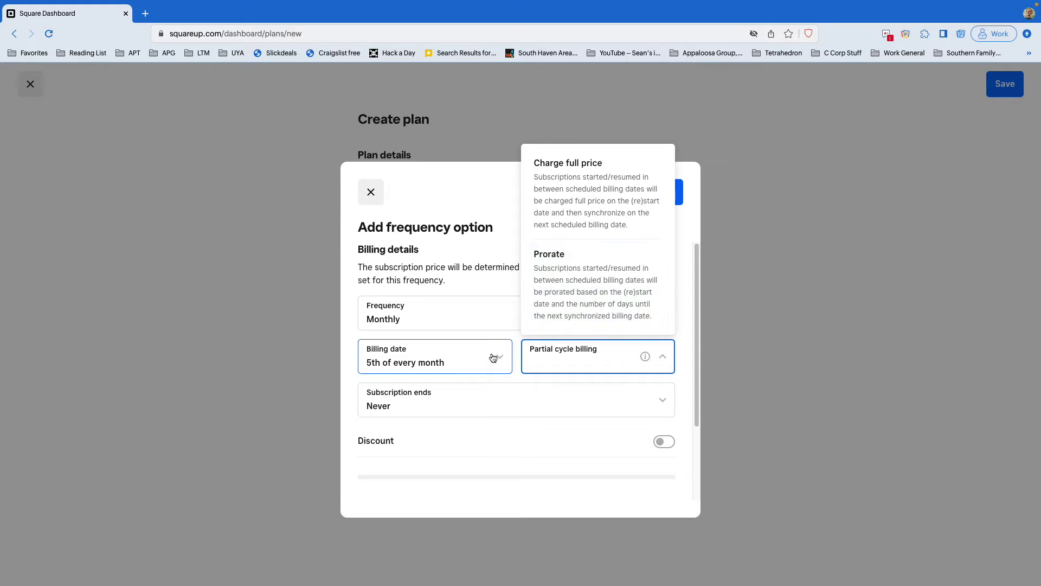
pyautogui.click(419, 354)
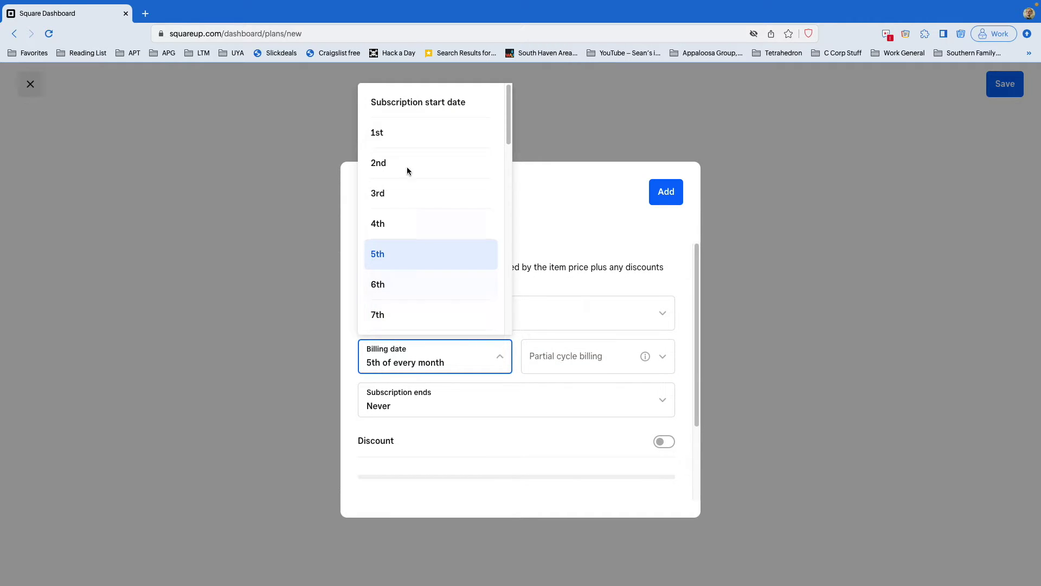
pyautogui.click(411, 102)
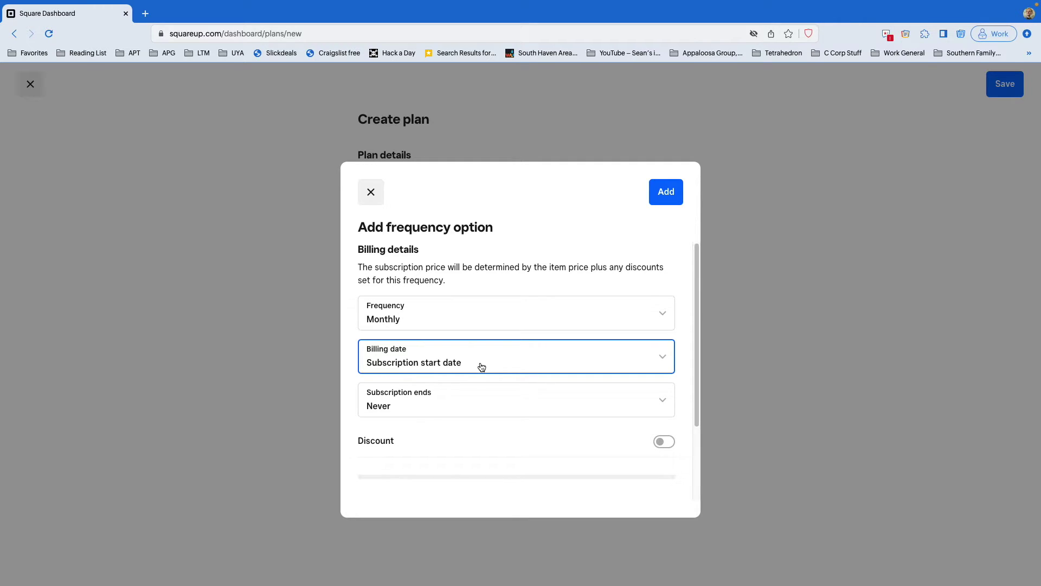
pyautogui.click(456, 411)
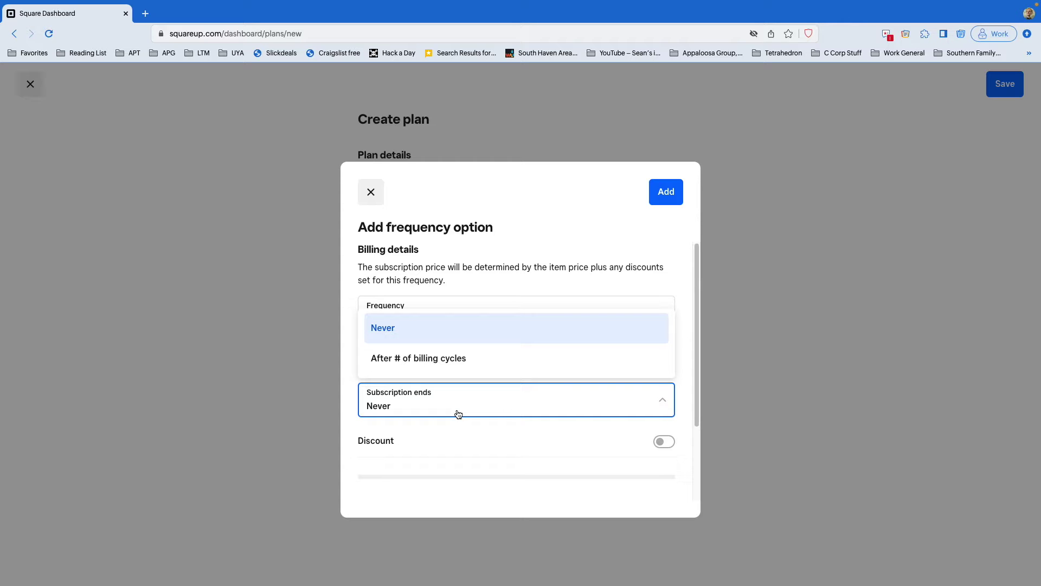
pyautogui.click(450, 367)
pyautogui.click(554, 411)
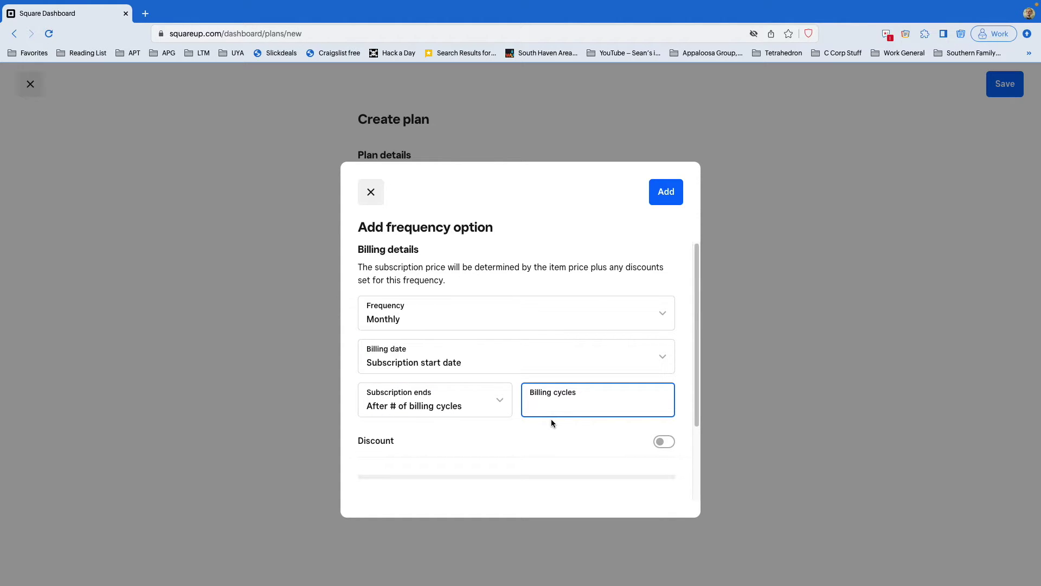
pyautogui.write('6')
pyautogui.click(481, 404)
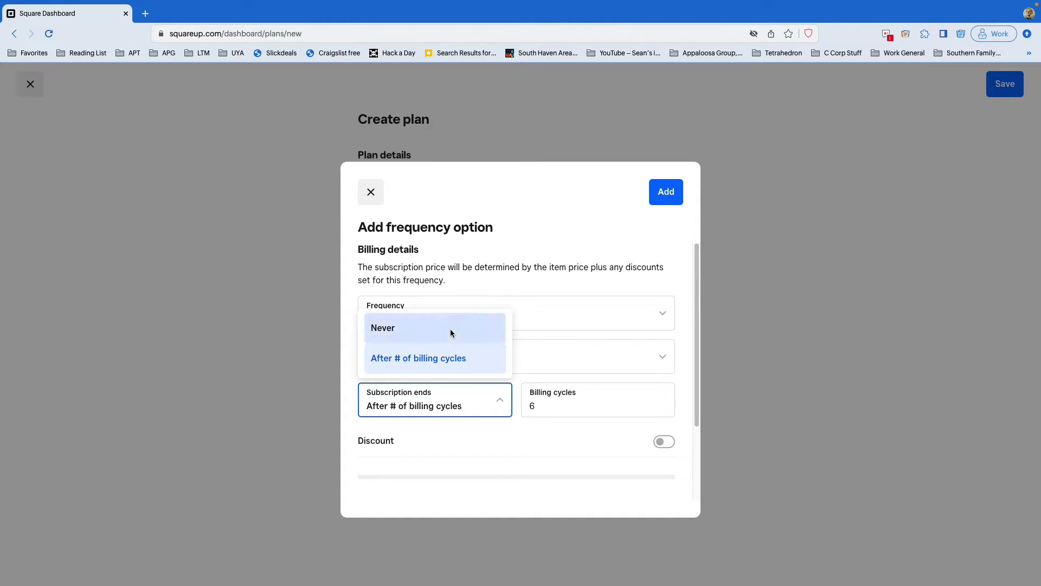
pyautogui.click(450, 329)
pyautogui.scroll(-2, 477, 352)
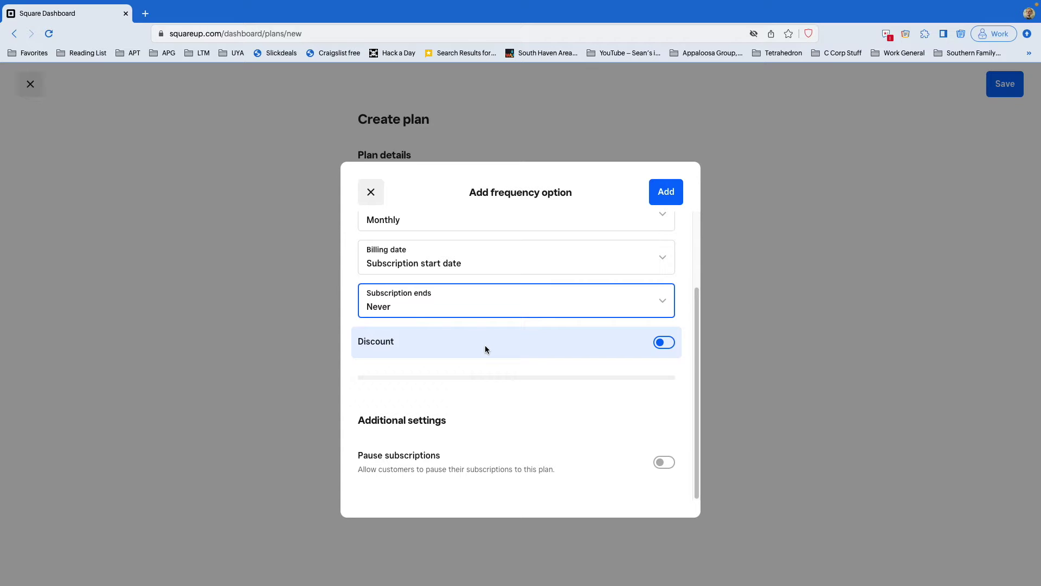
pyautogui.click(485, 346)
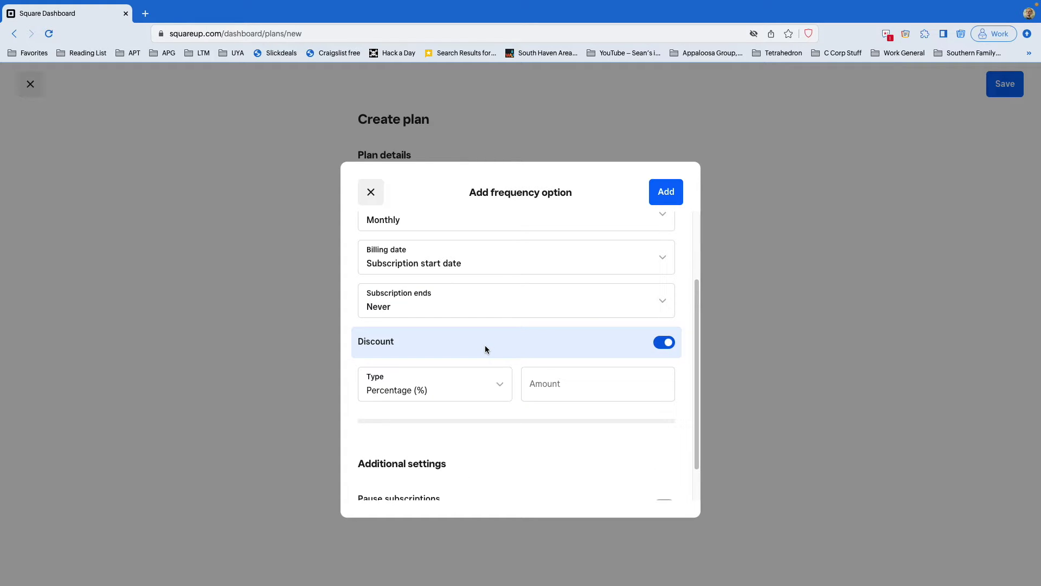
pyautogui.scroll(-2, 485, 347)
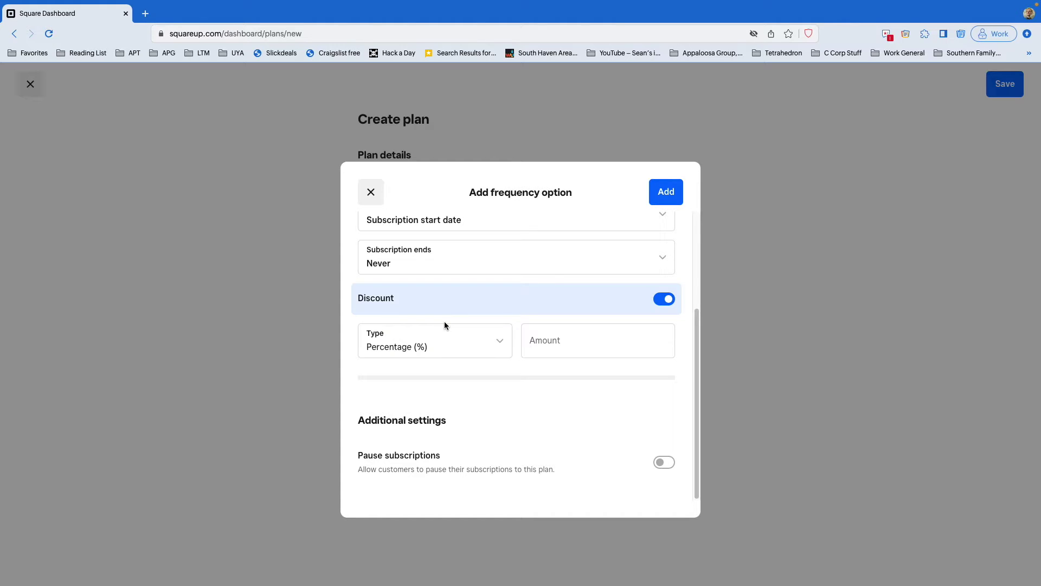
pyautogui.click(437, 340)
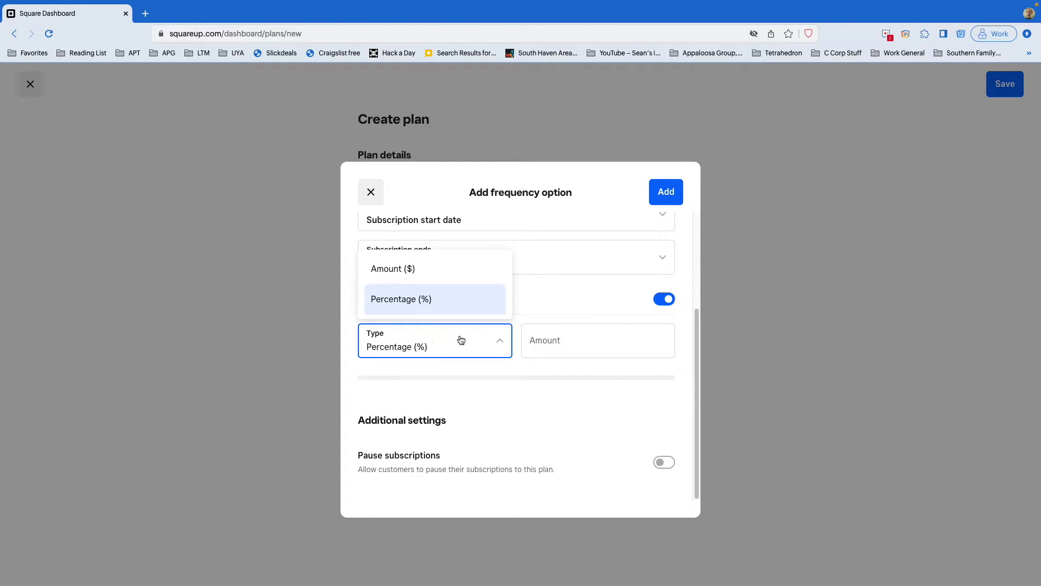
pyautogui.click(539, 340)
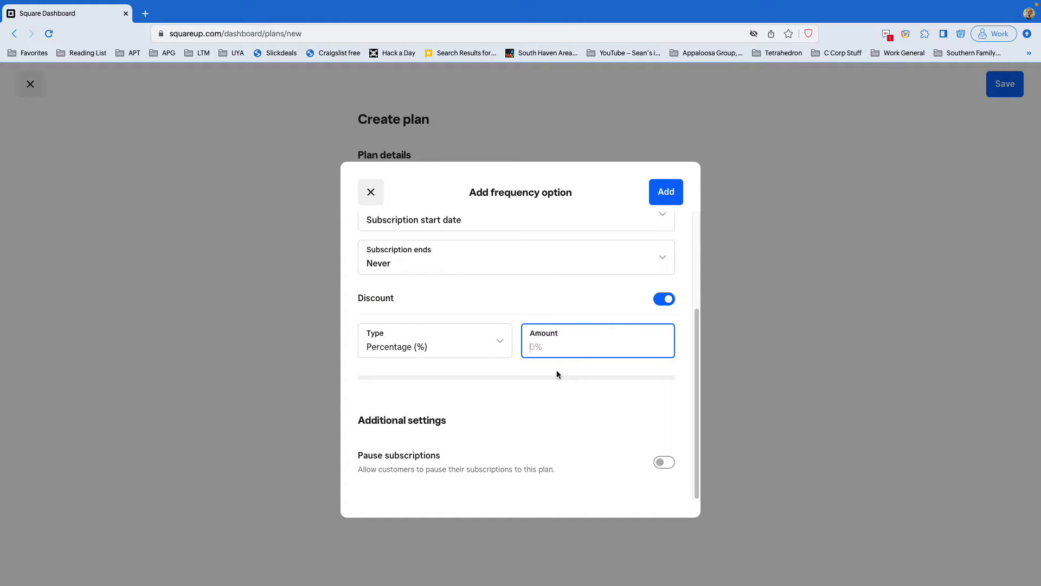
pyautogui.write('10')
pyautogui.click(512, 372)
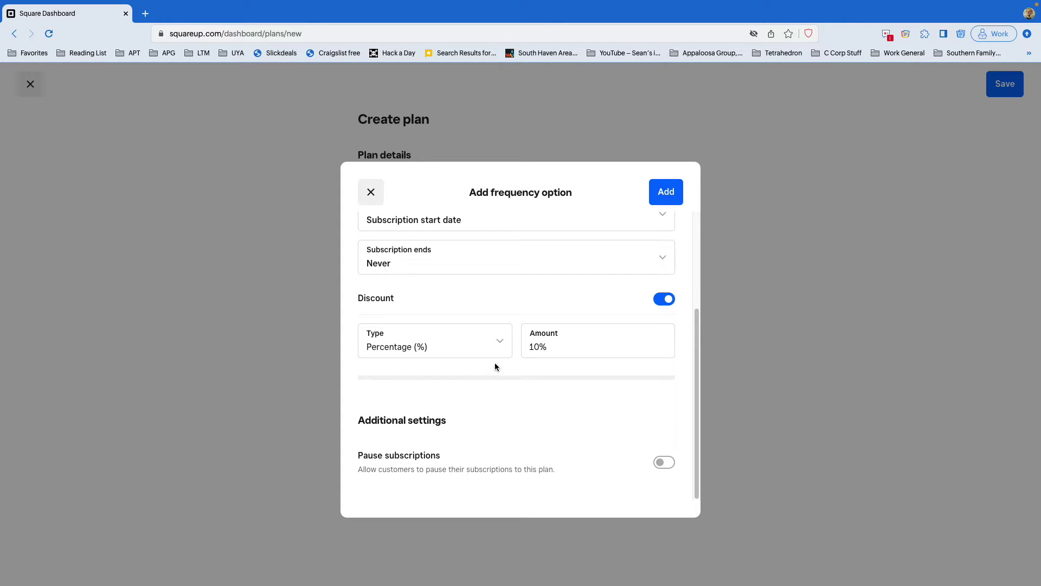
pyautogui.click(482, 353)
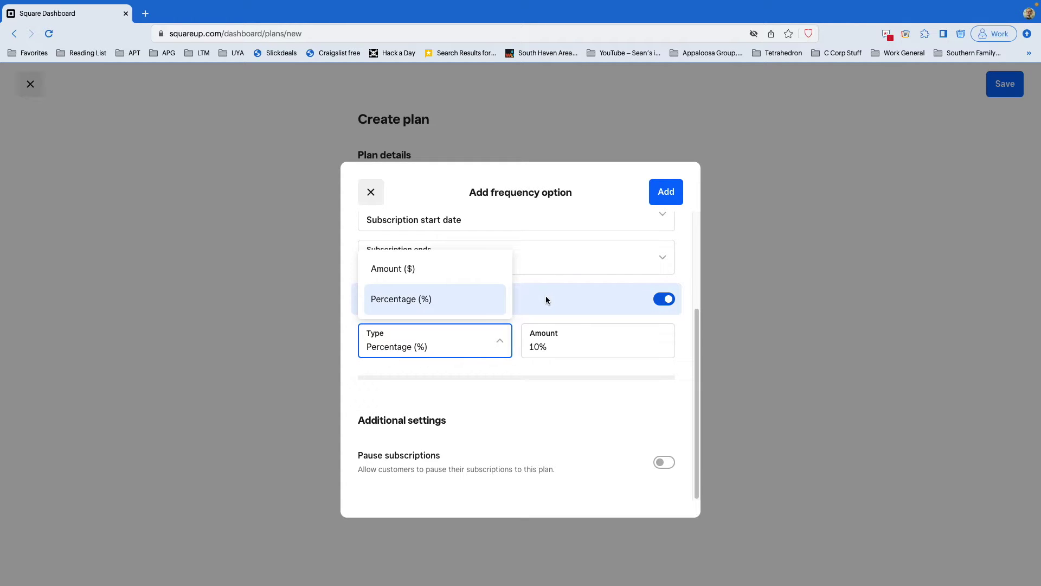
pyautogui.click(546, 296)
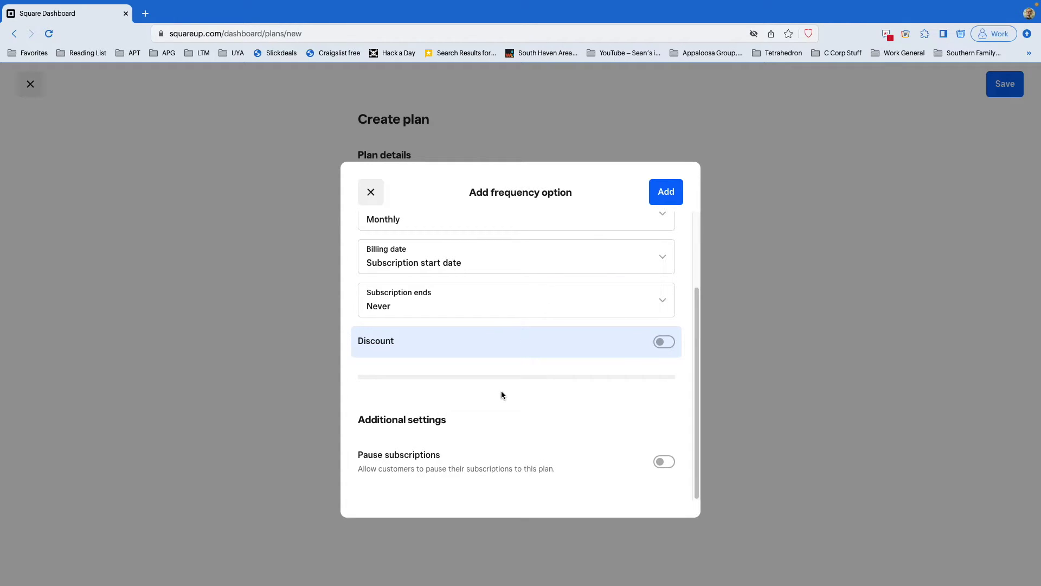
# - Enable subscription pausing, limited to 1 billing cycle
pyautogui.click(470, 467)
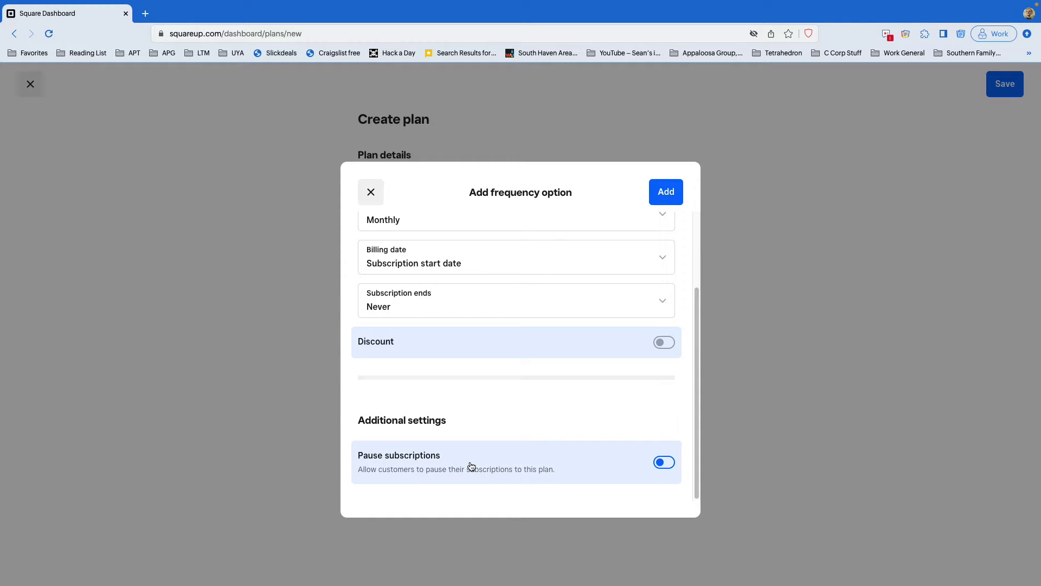
pyautogui.scroll(-1, 487, 427)
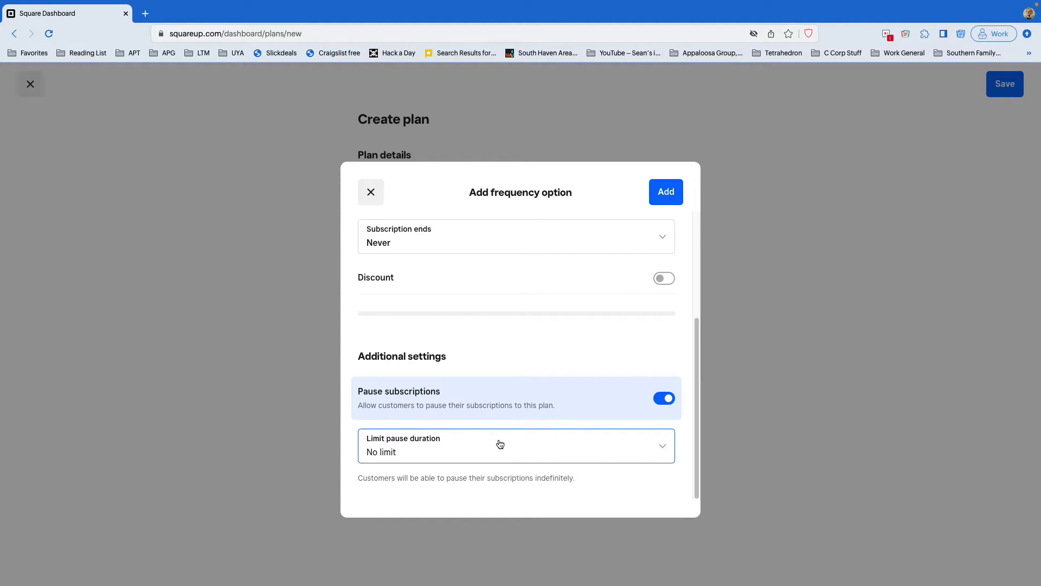
pyautogui.click(500, 445)
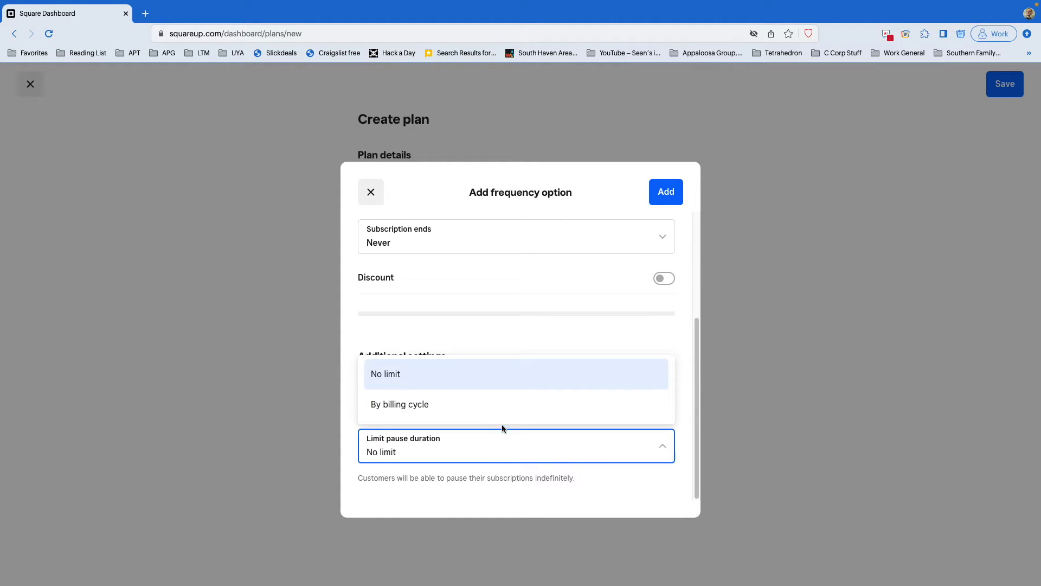
pyautogui.click(506, 417)
pyautogui.click(547, 466)
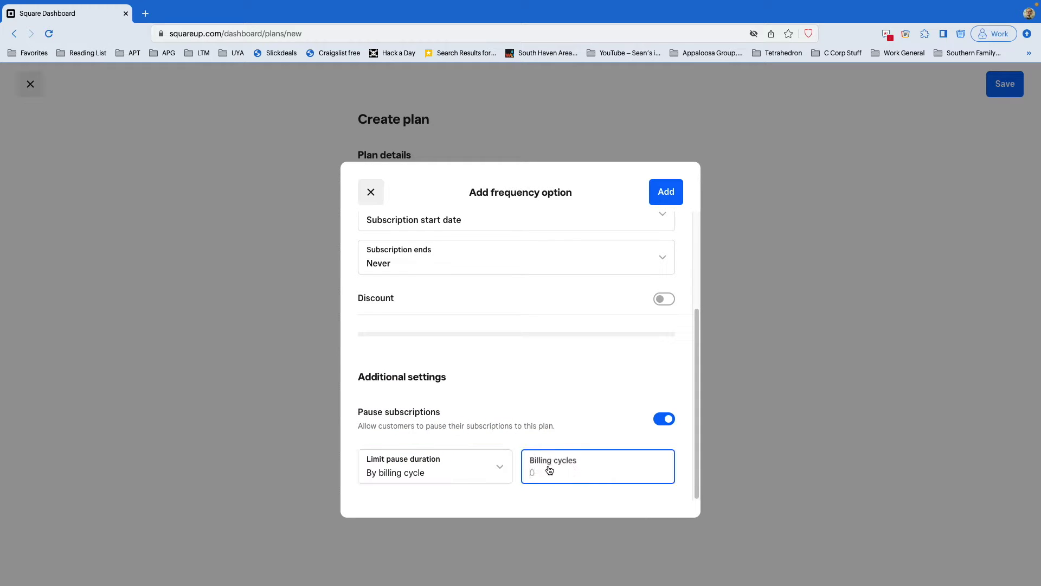
pyautogui.write('1')
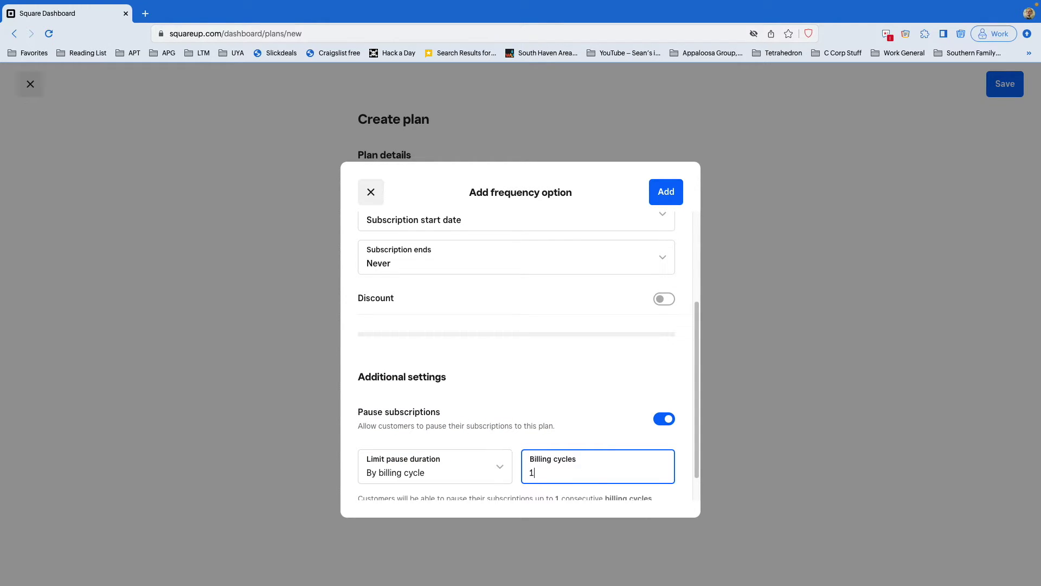
# - Clear the negative value from the Billing cycles field
pyautogui.scroll(-2, 560, 443)
pyautogui.scroll(-7, 559, 443)
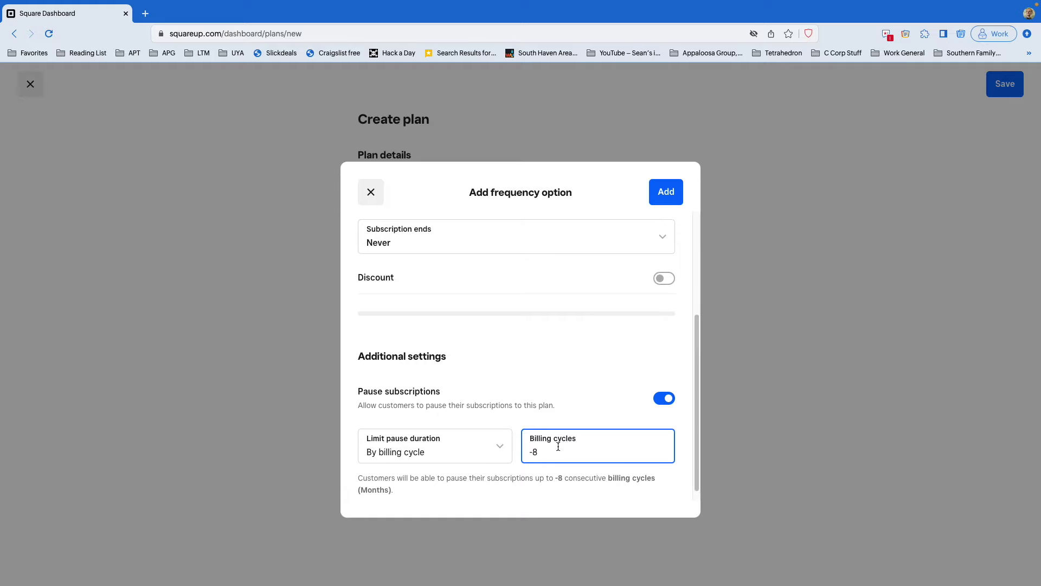
pyautogui.scroll(3, 559, 443)
pyautogui.scroll(-3, 558, 443)
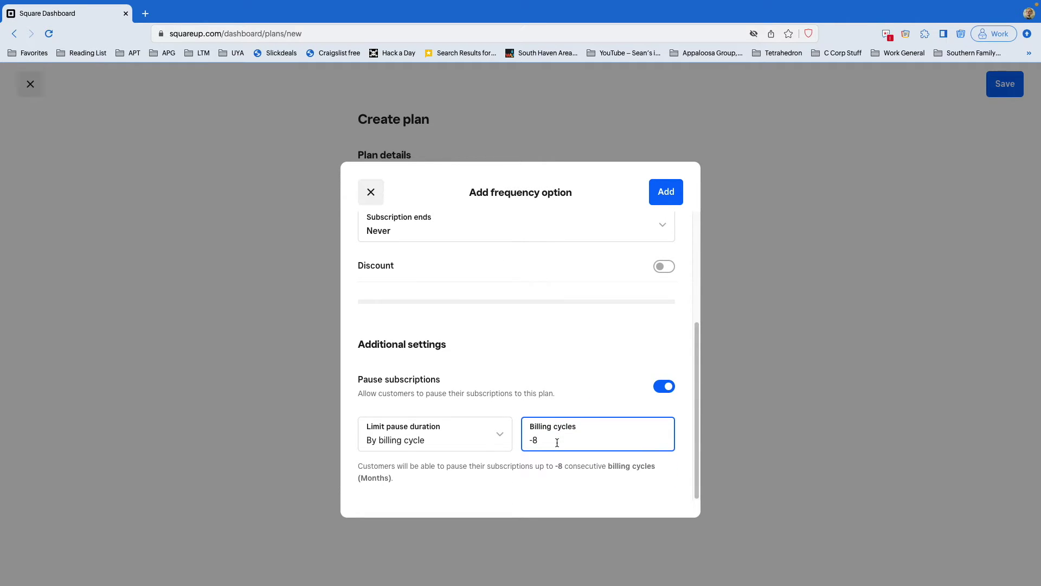
pyautogui.press('BackSpace')
pyautogui.press('BackSpace')
pyautogui.scroll(2, 558, 442)
pyautogui.scroll(-10, 558, 442)
pyautogui.scroll(13, 557, 442)
pyautogui.scroll(13, 557, 442)
pyautogui.scroll(4, 558, 443)
pyautogui.scroll(5, 558, 442)
pyautogui.scroll(6, 558, 442)
pyautogui.scroll(-20, 557, 442)
pyautogui.scroll(-11, 558, 442)
pyautogui.scroll(5, 557, 442)
pyautogui.scroll(-6, 558, 442)
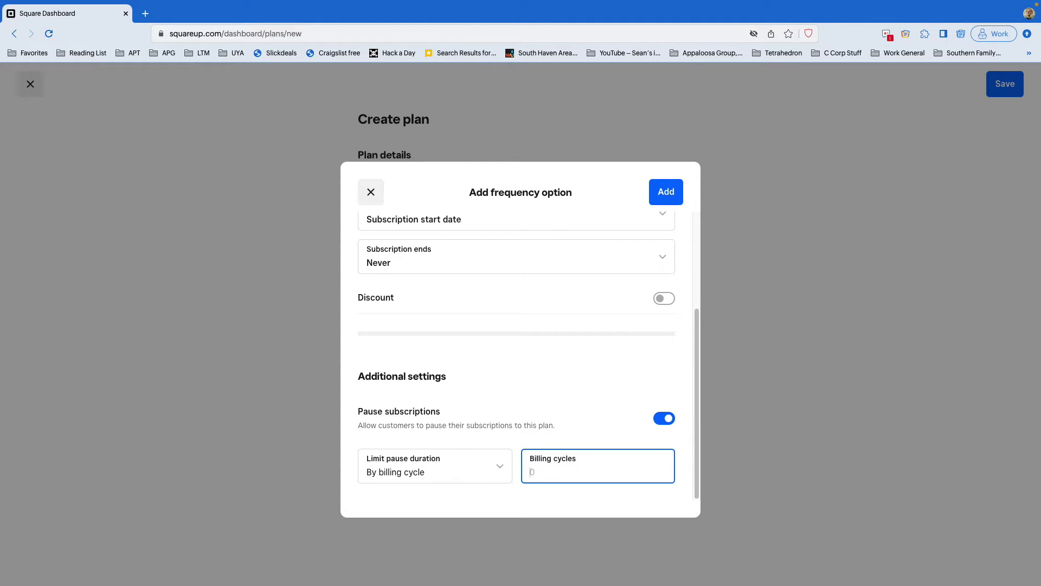
# - Switch off pausing and add the Monthly frequency option to the plan
pyautogui.click(502, 415)
pyautogui.scroll(5, 507, 368)
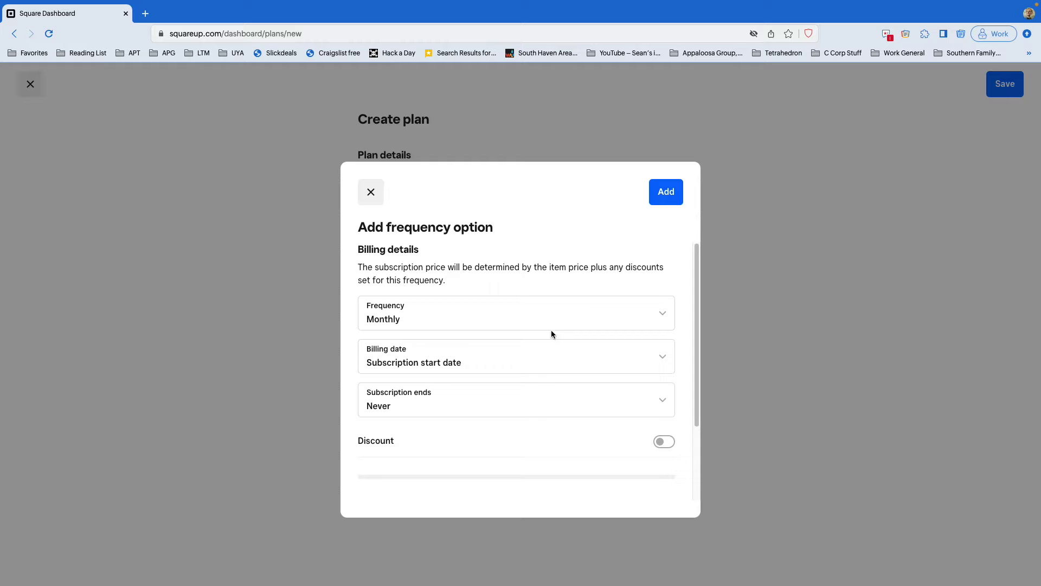
pyautogui.click(666, 192)
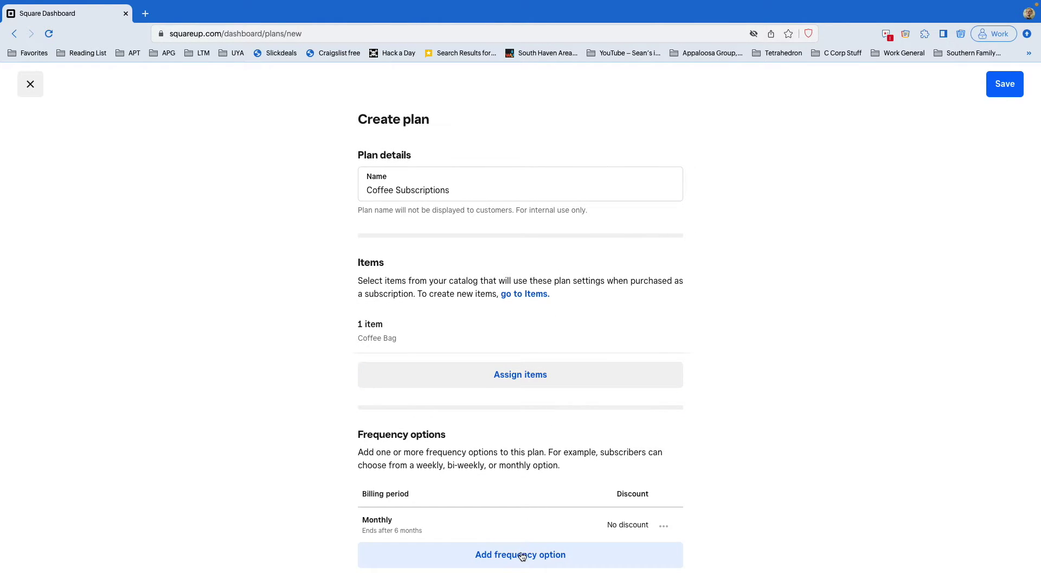
# - Add a Quarterly frequency option next to Monthly and save the Coffee Subscriptions plan
pyautogui.click(522, 554)
pyautogui.click(507, 314)
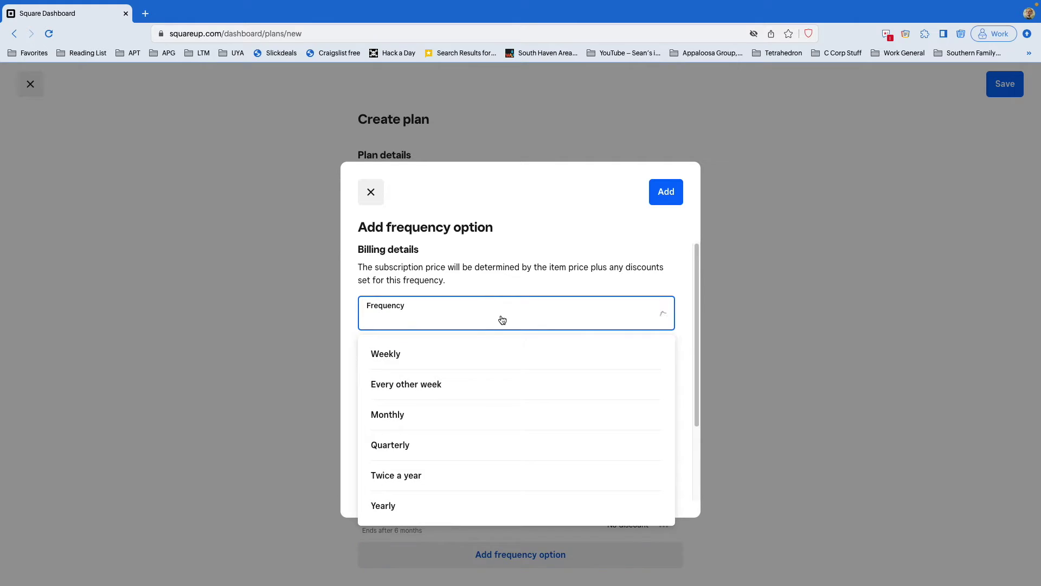
pyautogui.click(444, 441)
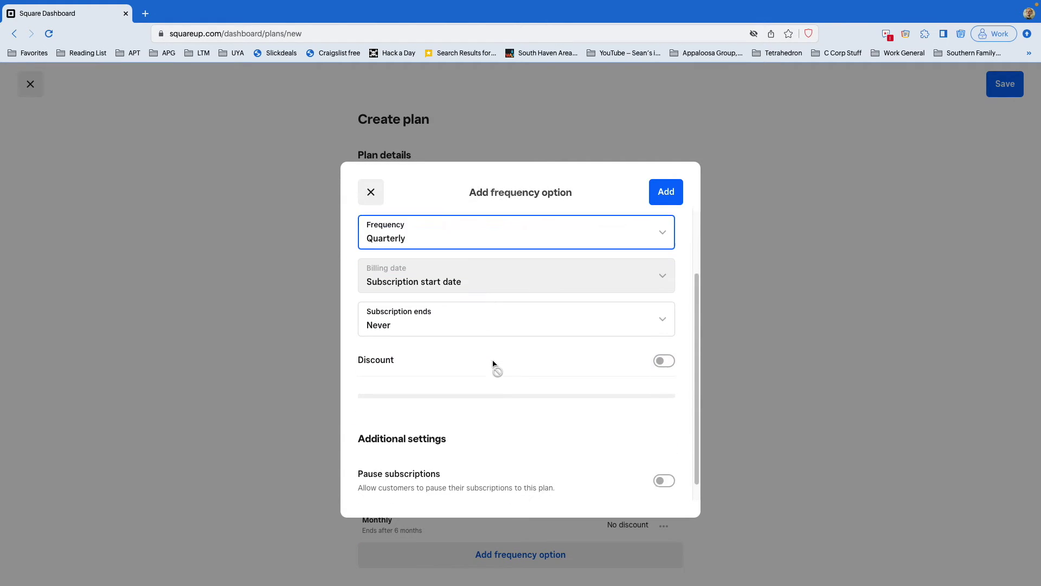
pyautogui.scroll(-3, 492, 367)
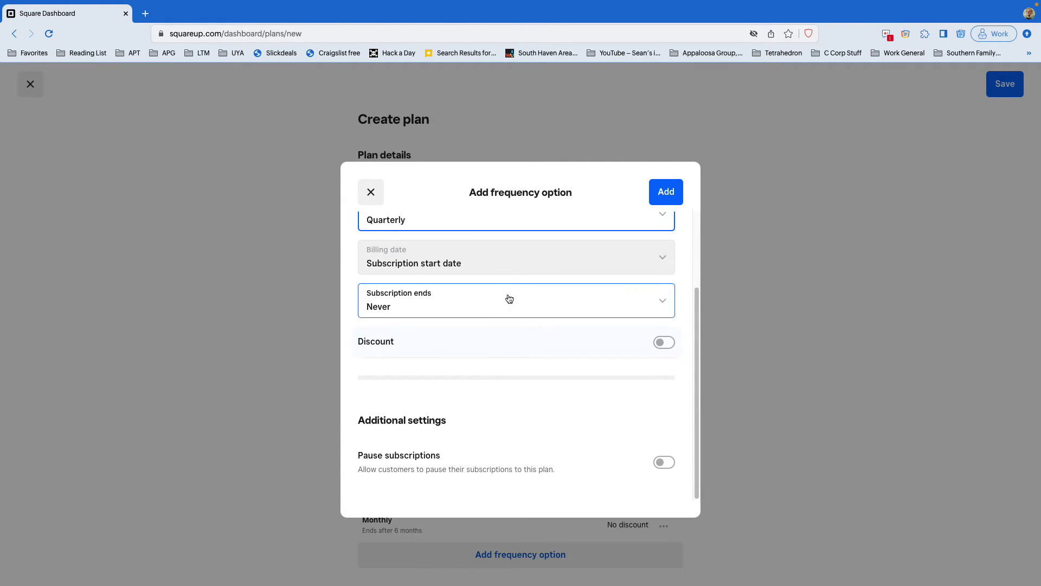
pyautogui.click(668, 193)
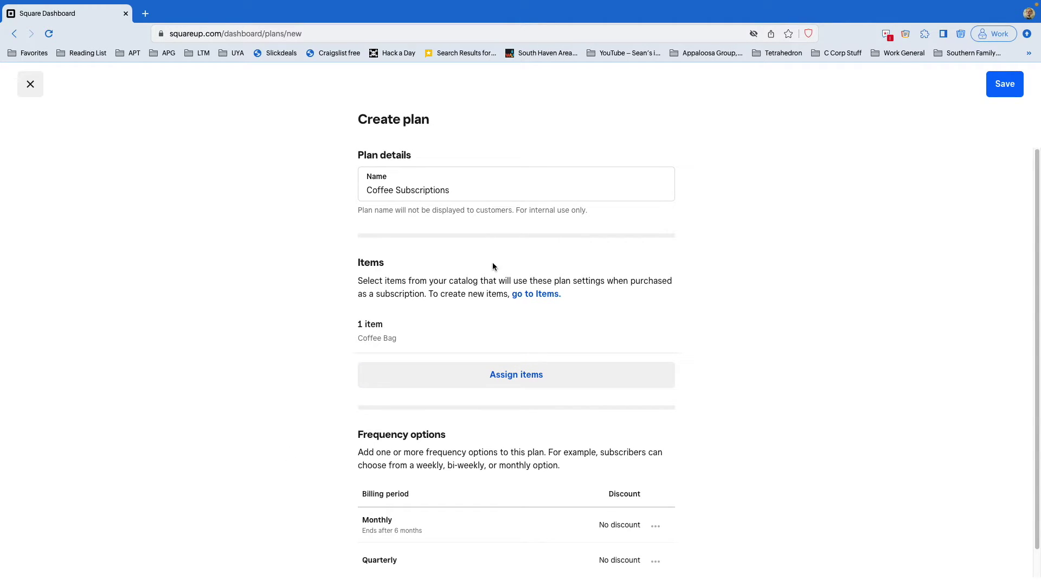
pyautogui.click(1005, 83)
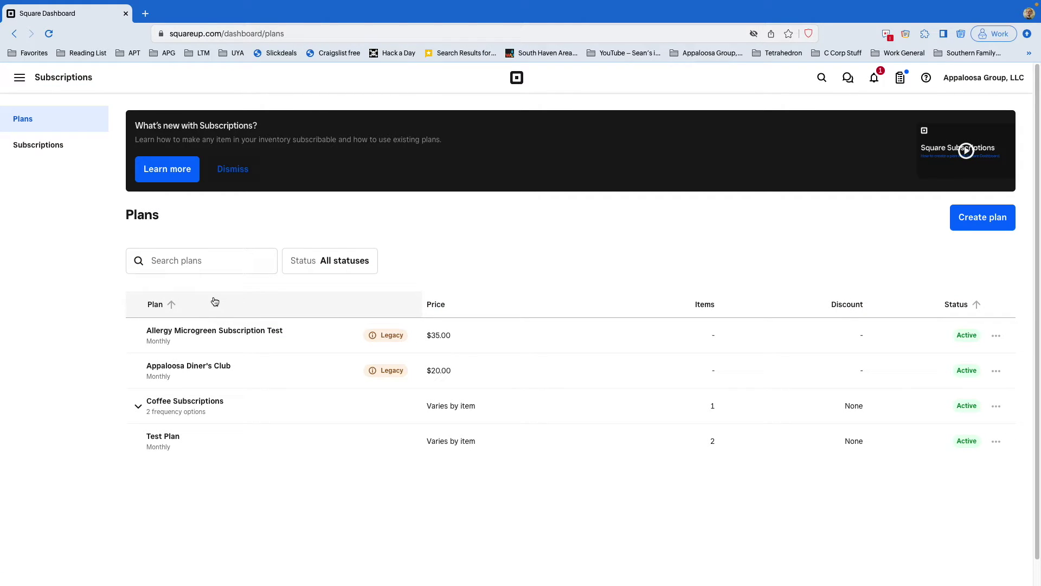
# - Go to the Square Online dashboard for the Appaloosa Premium Site through the navigation menu
pyautogui.click(79, 78)
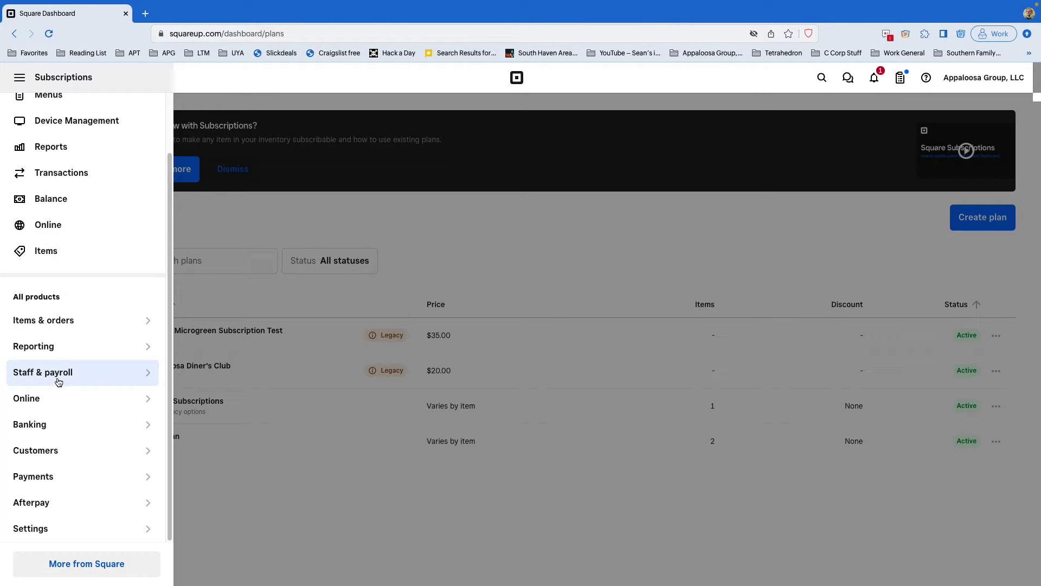
pyautogui.click(57, 399)
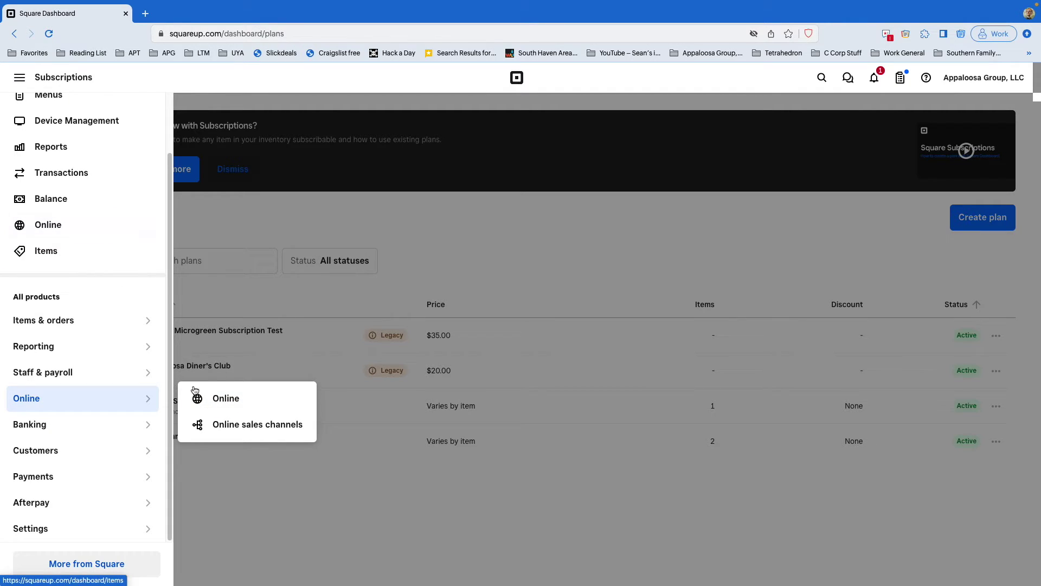
pyautogui.click(212, 406)
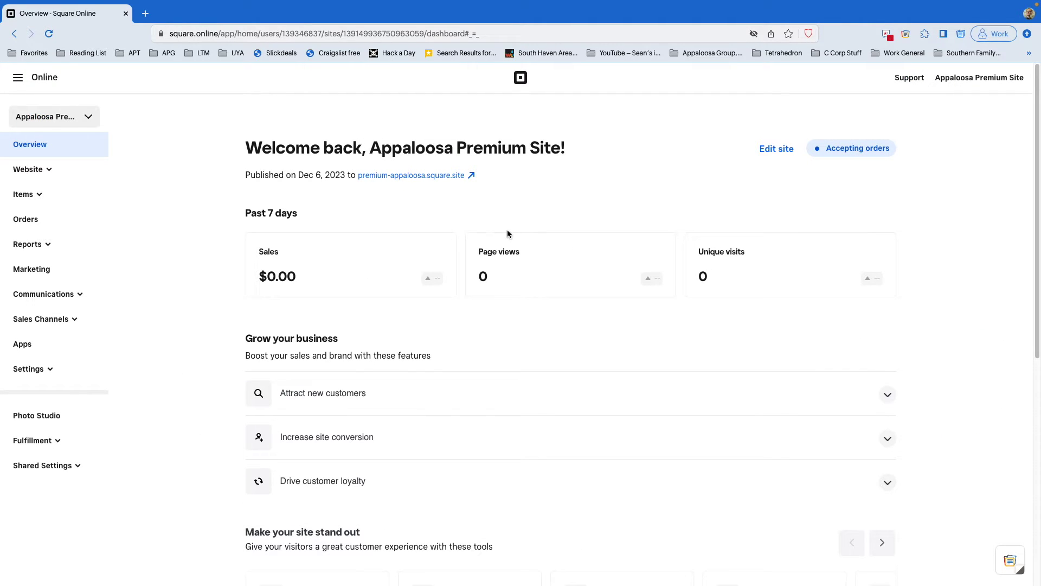
# - Open Site Items under Items and select the Coffee Bag item for editing
pyautogui.click(85, 116)
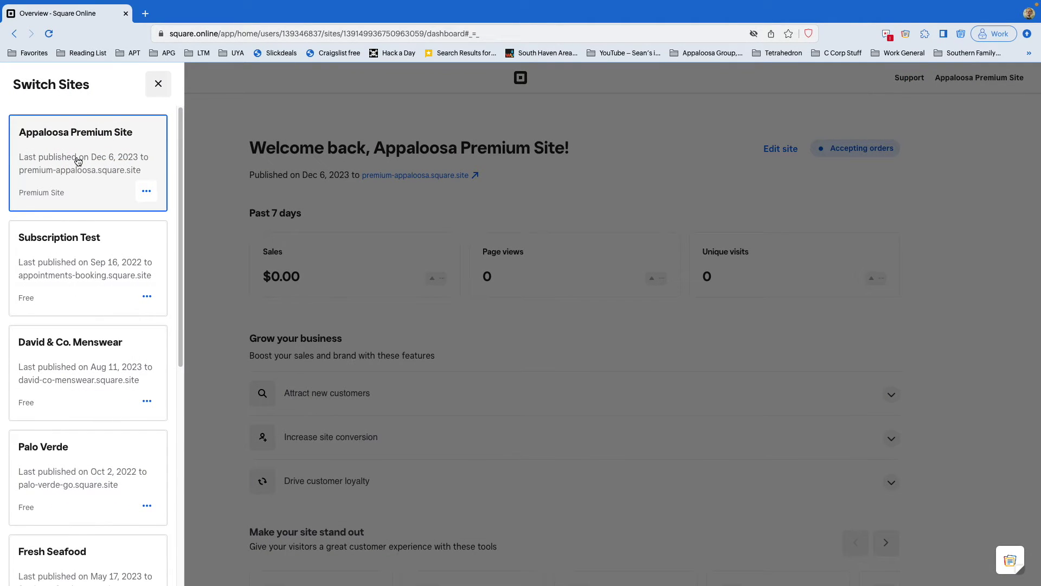
pyautogui.click(158, 84)
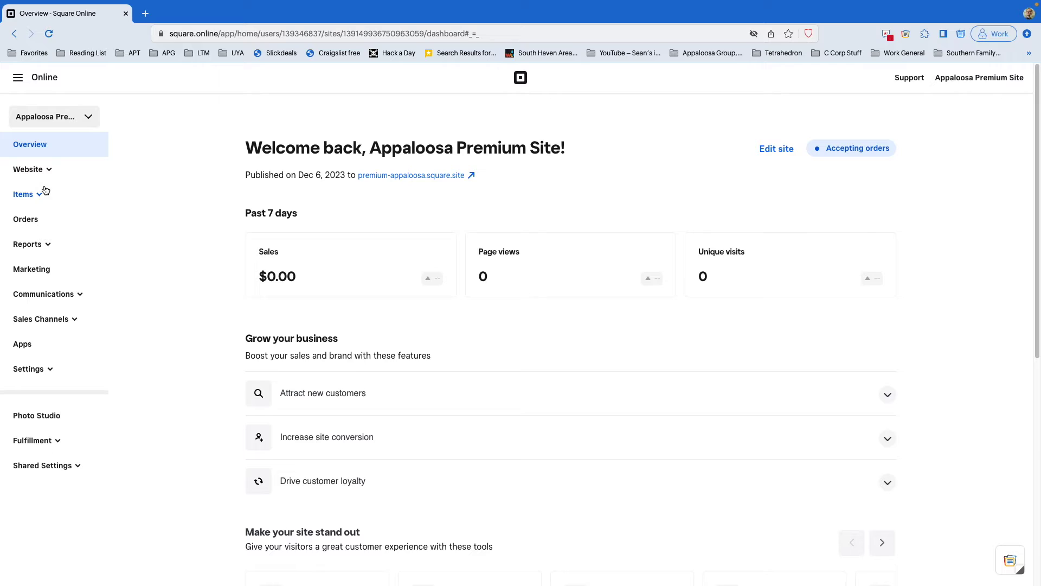
pyautogui.click(24, 194)
pyautogui.click(37, 219)
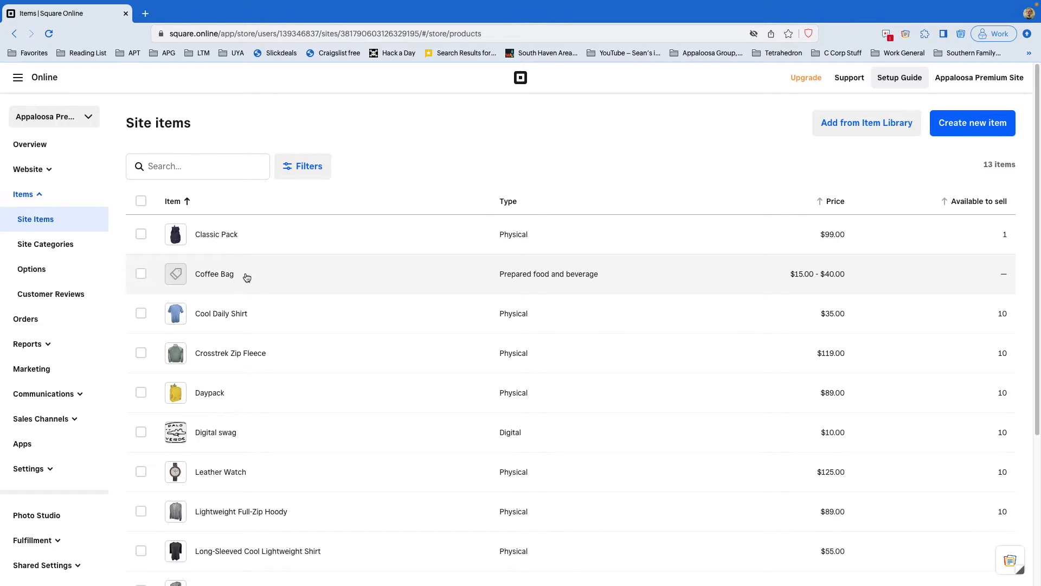
pyautogui.scroll(-1, 260, 275)
pyautogui.scroll(-3, 274, 276)
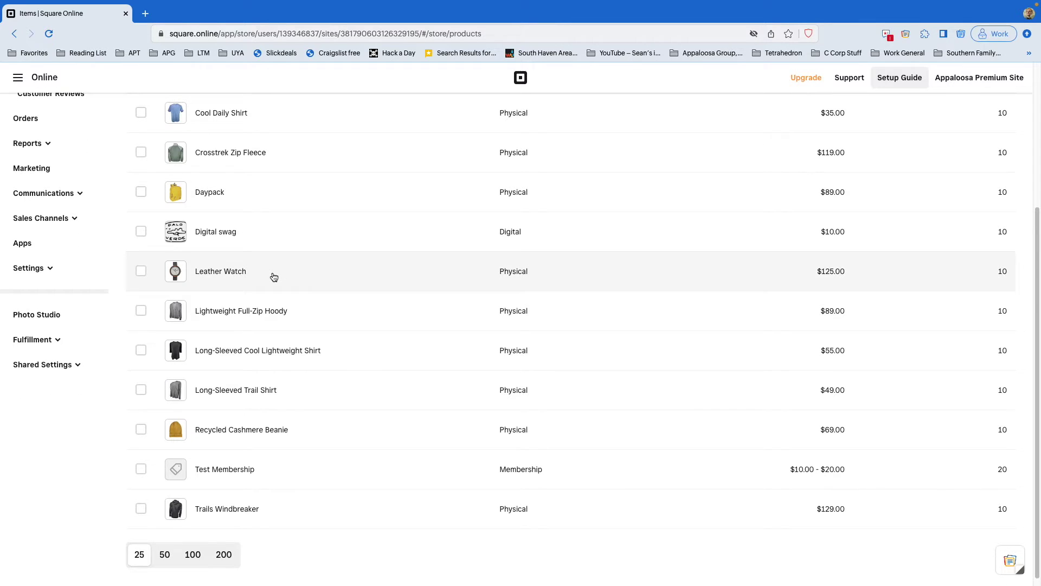
pyautogui.scroll(2, 349, 376)
pyautogui.scroll(1, 336, 358)
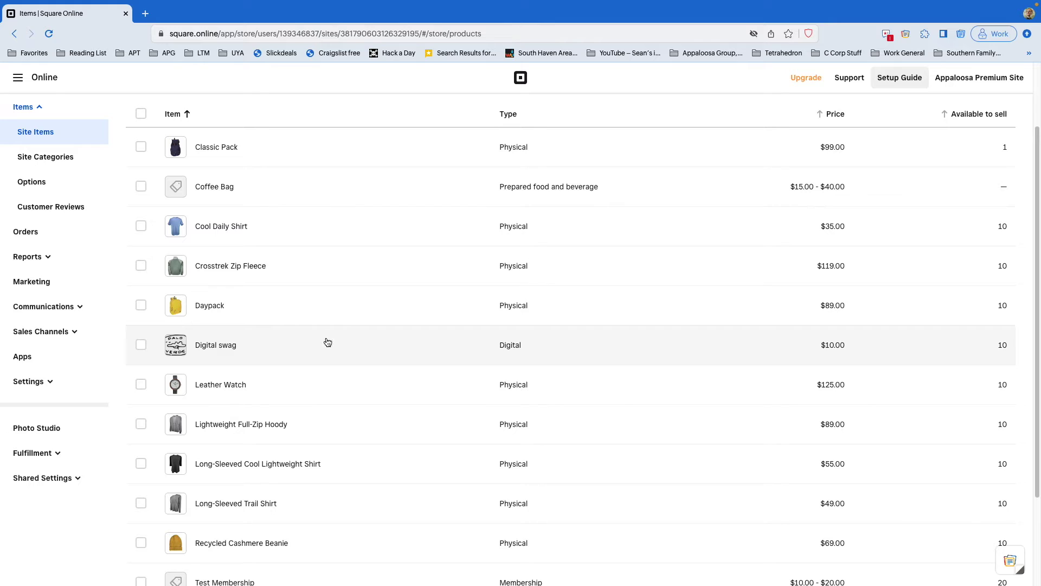
pyautogui.click(270, 202)
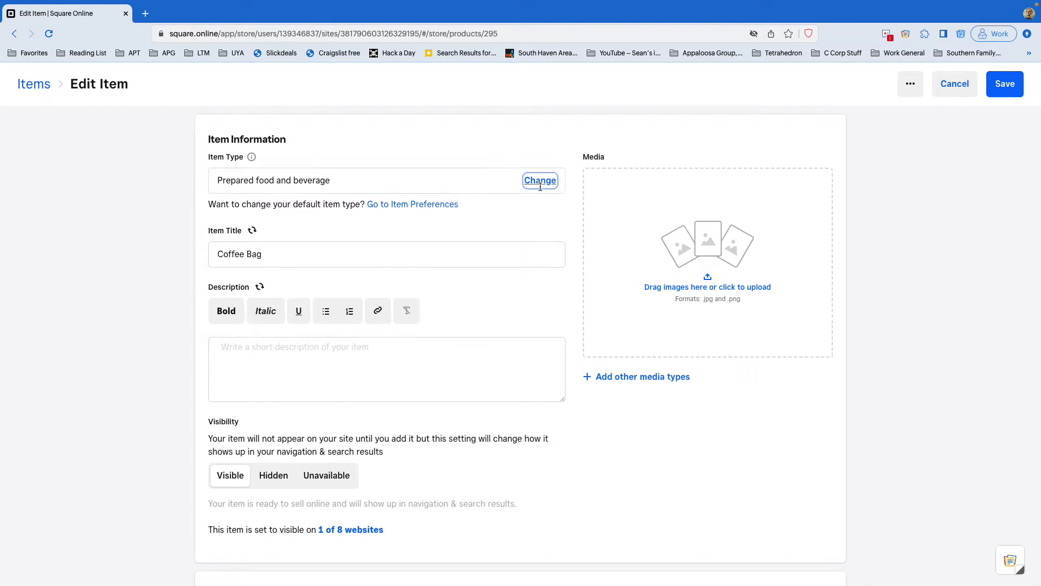
# - Change the Coffee Bag item type from Prepared food and beverage to Physical
pyautogui.click(536, 182)
pyautogui.click(518, 304)
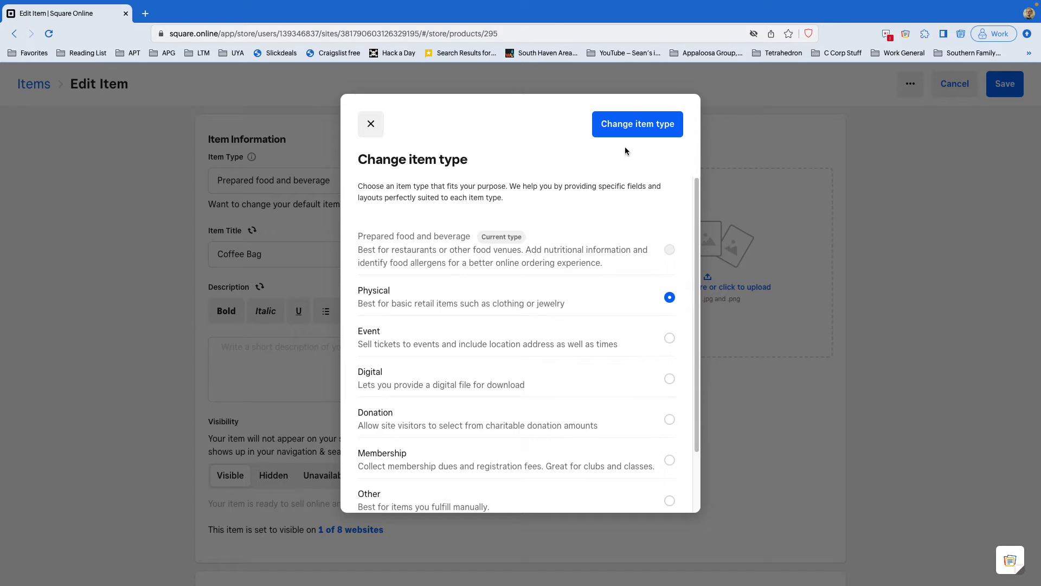
pyautogui.click(638, 124)
pyautogui.click(545, 238)
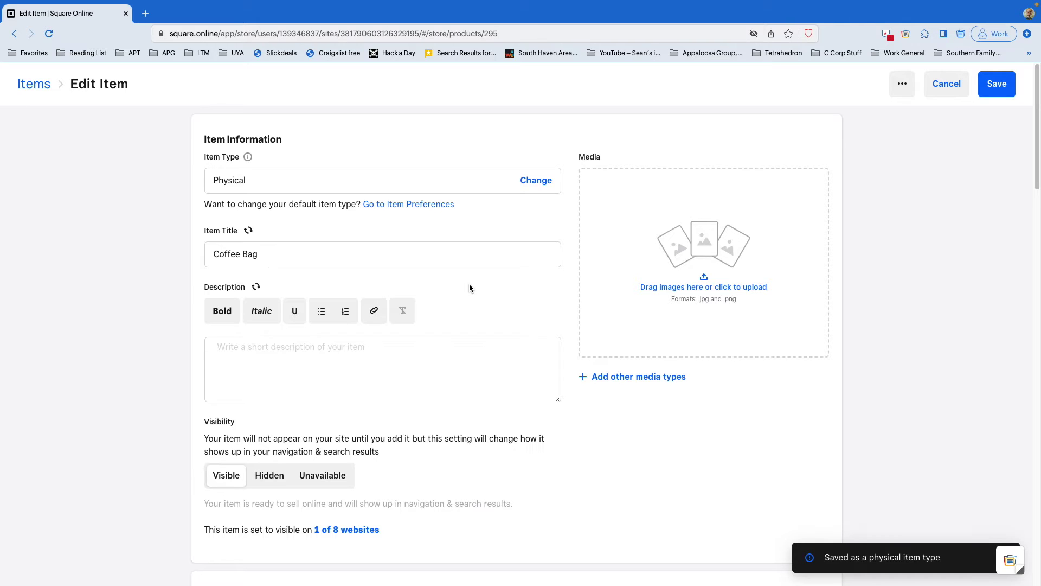
# - Enable Pickup alongside Shipping and scroll down to the Subscriptions section
pyautogui.scroll(-3, 470, 288)
pyautogui.scroll(-4, 470, 288)
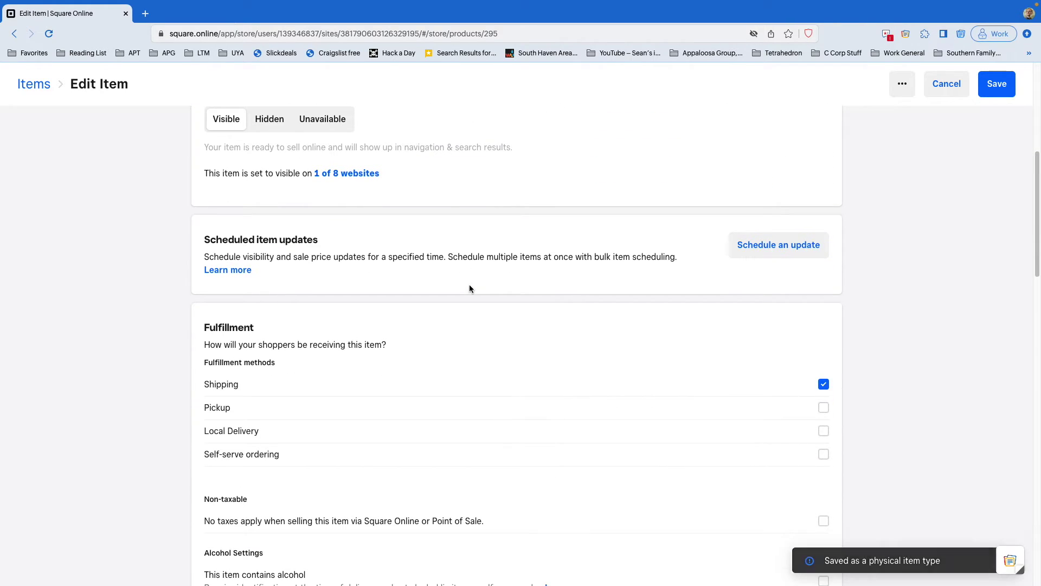
pyautogui.scroll(-1, 470, 288)
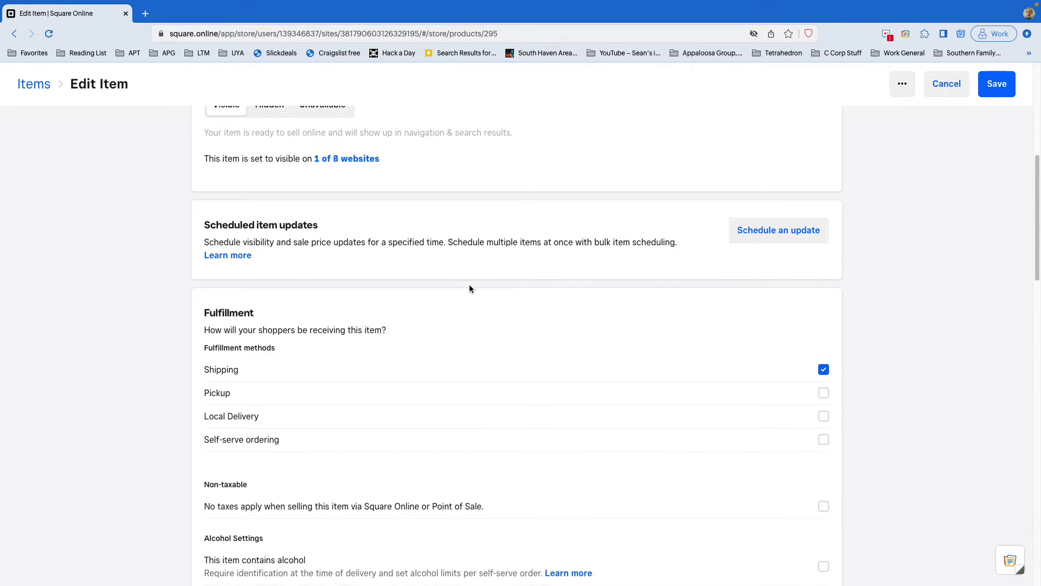
pyautogui.click(774, 391)
pyautogui.scroll(-2, 755, 326)
pyautogui.scroll(-1, 557, 405)
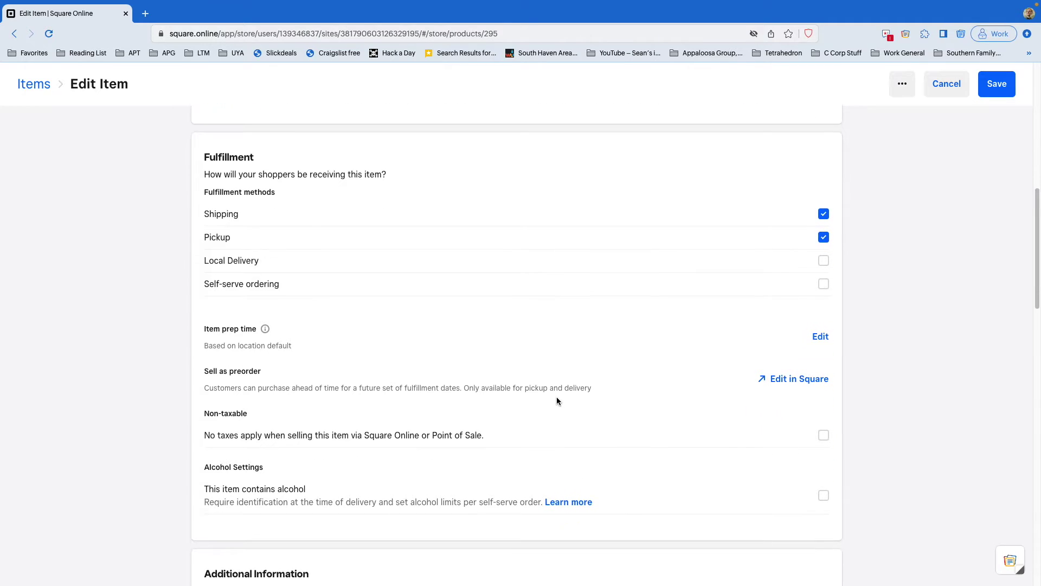
pyautogui.scroll(-3, 576, 322)
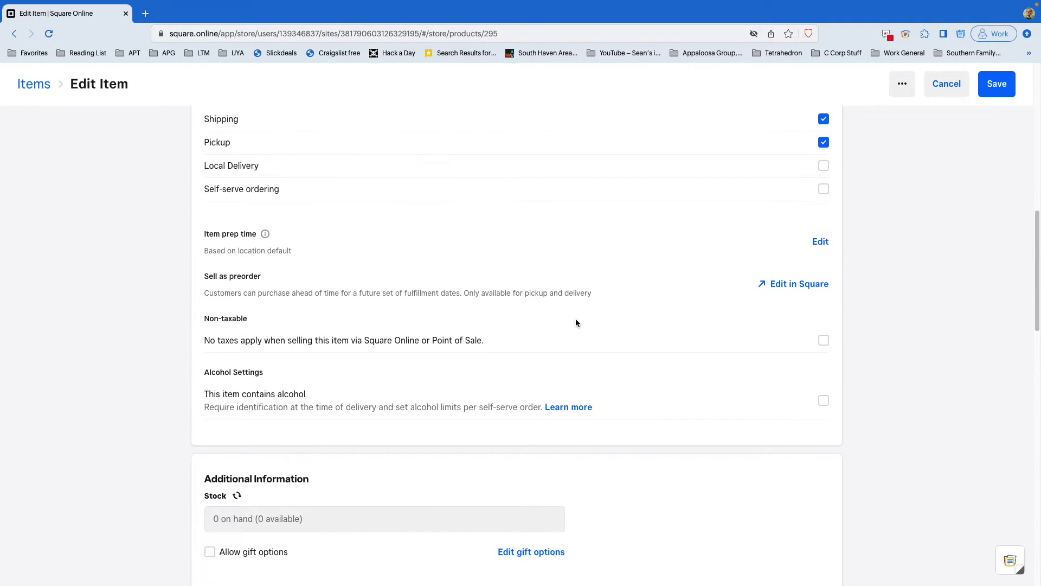
pyautogui.scroll(-3, 576, 323)
pyautogui.scroll(-2, 576, 322)
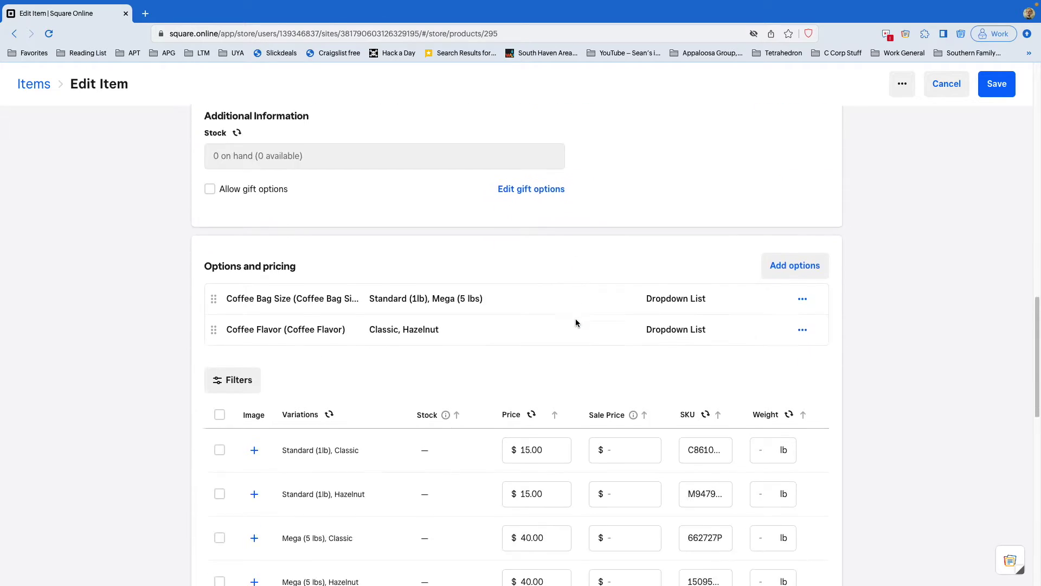
pyautogui.scroll(-3, 576, 322)
pyautogui.scroll(-1, 576, 322)
pyautogui.scroll(-2, 576, 322)
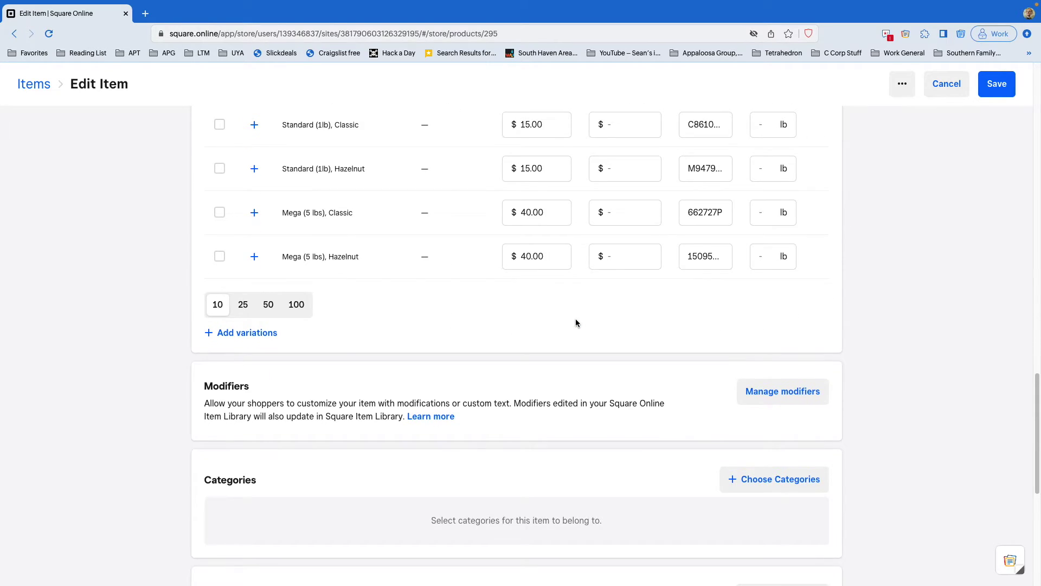
pyautogui.scroll(-2, 576, 322)
pyautogui.scroll(-2, 576, 322)
pyautogui.scroll(-1, 576, 322)
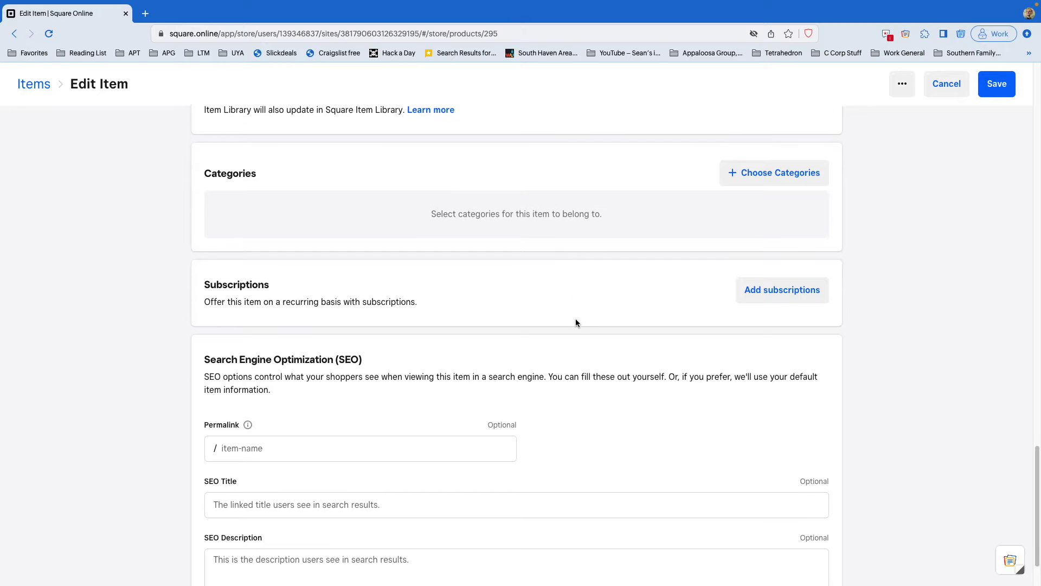
pyautogui.click(739, 176)
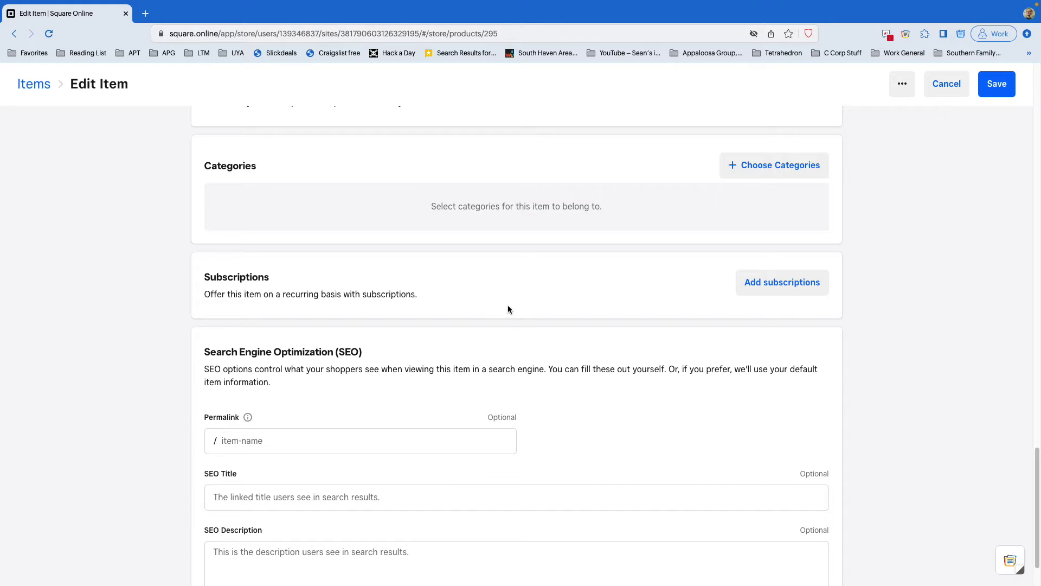
# - Attach the Coffee Subscriptions plan to Coffee Bag and save the item
pyautogui.click(784, 282)
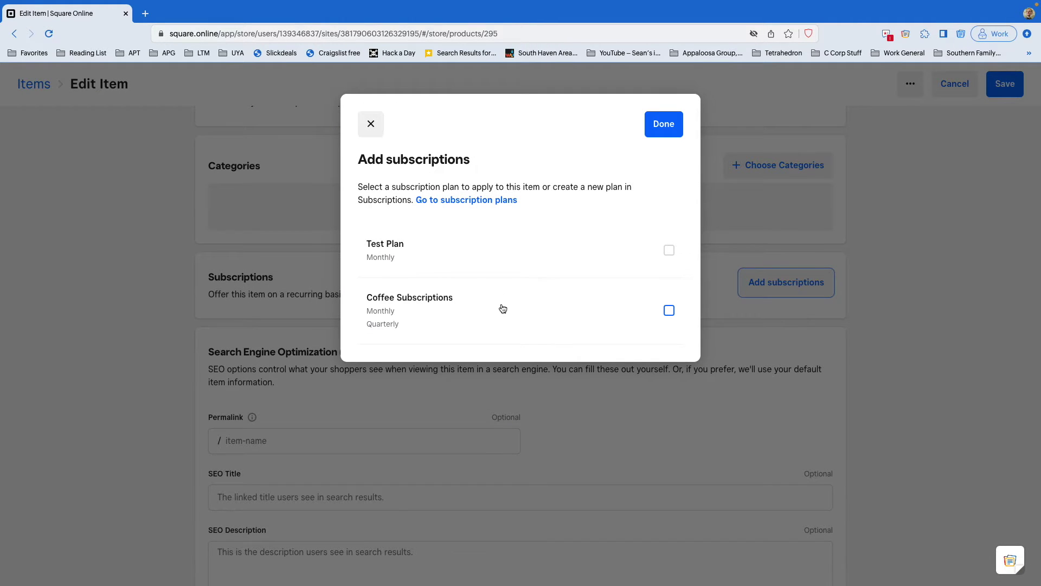
pyautogui.click(371, 126)
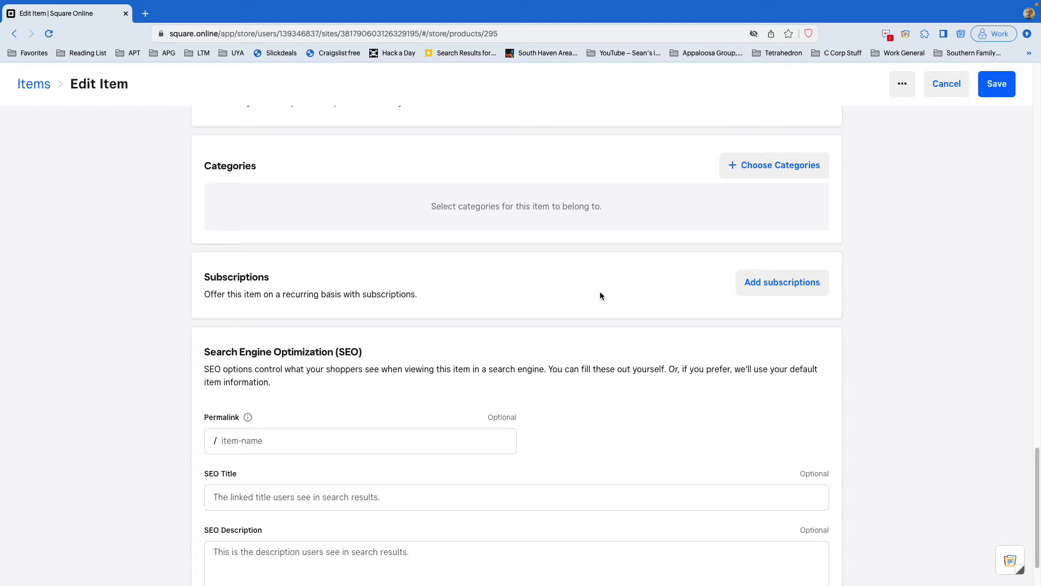
pyautogui.click(763, 279)
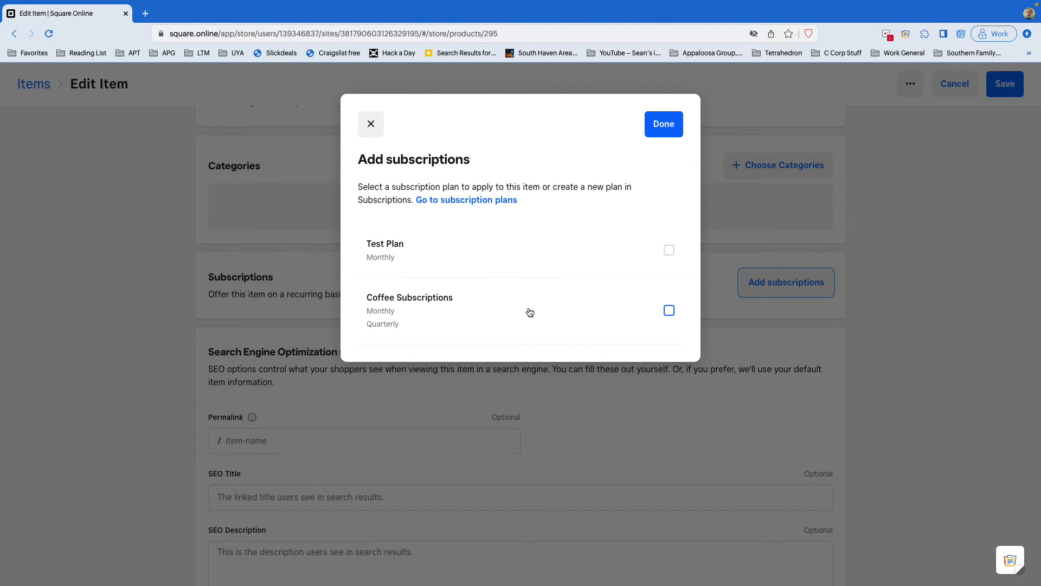
pyautogui.click(530, 312)
pyautogui.click(662, 126)
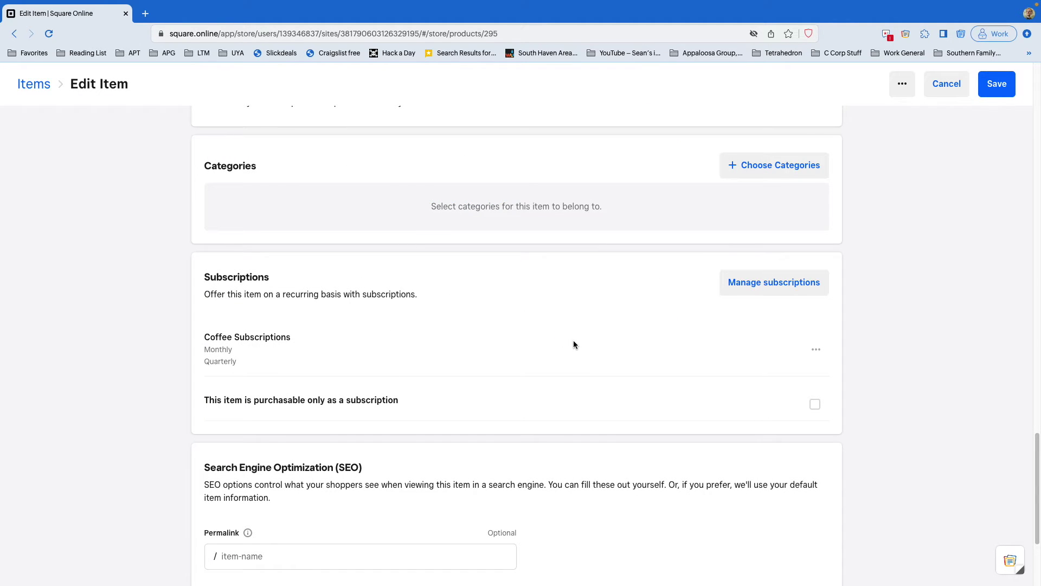
pyautogui.scroll(-1, 573, 345)
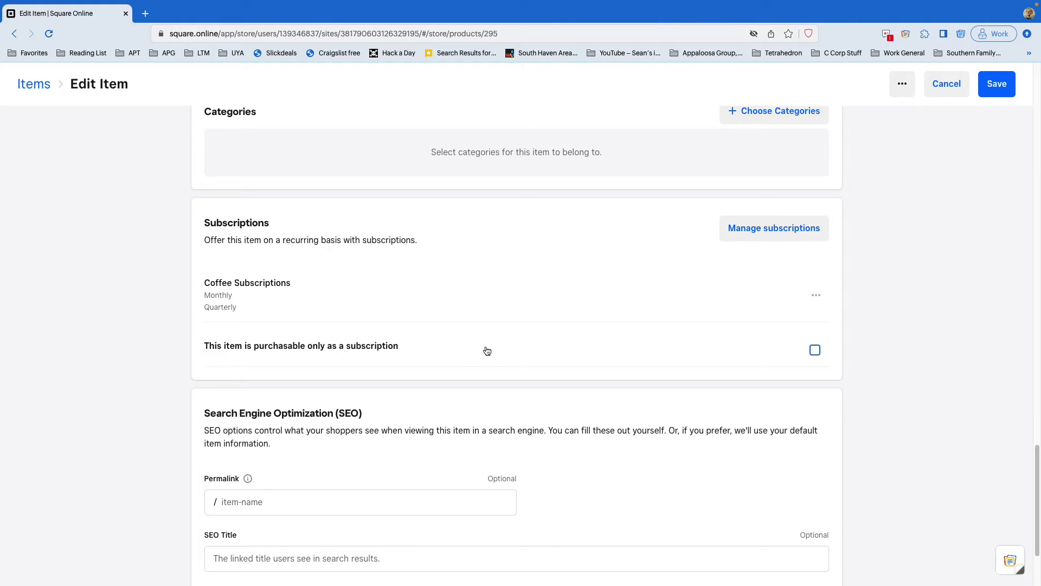
pyautogui.scroll(-1, 610, 347)
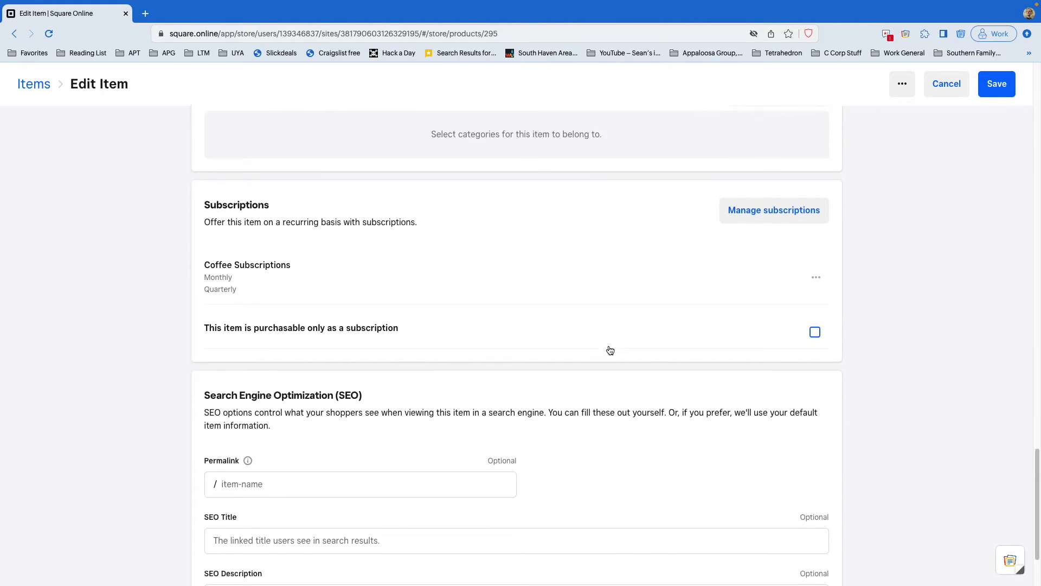
pyautogui.scroll(-2, 610, 344)
pyautogui.scroll(8, 609, 343)
pyautogui.click(997, 83)
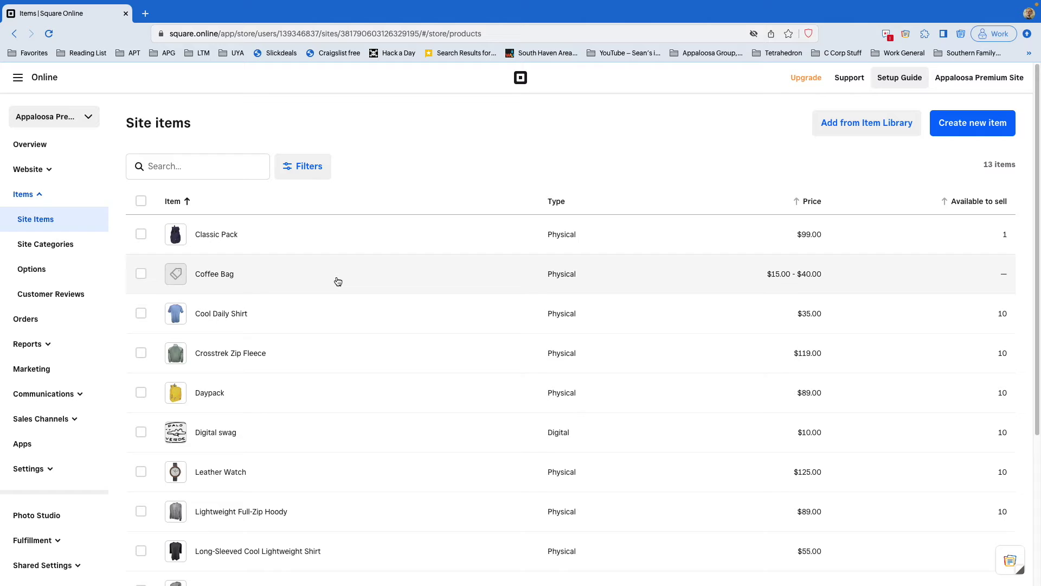
# - Copy the Coffee Bag item link from its edit page and open a blank browser tab
pyautogui.click(337, 281)
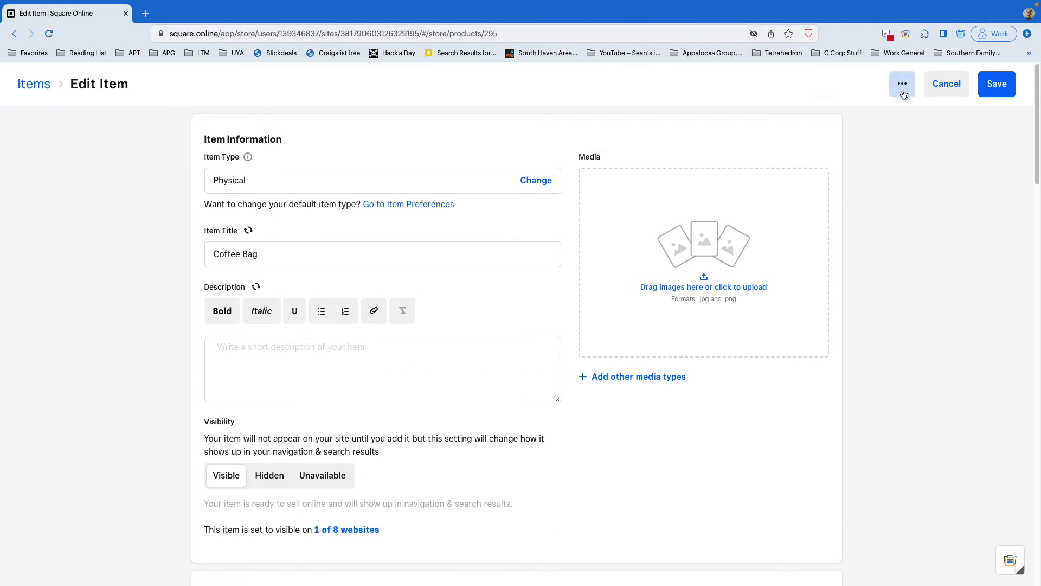
pyautogui.click(902, 84)
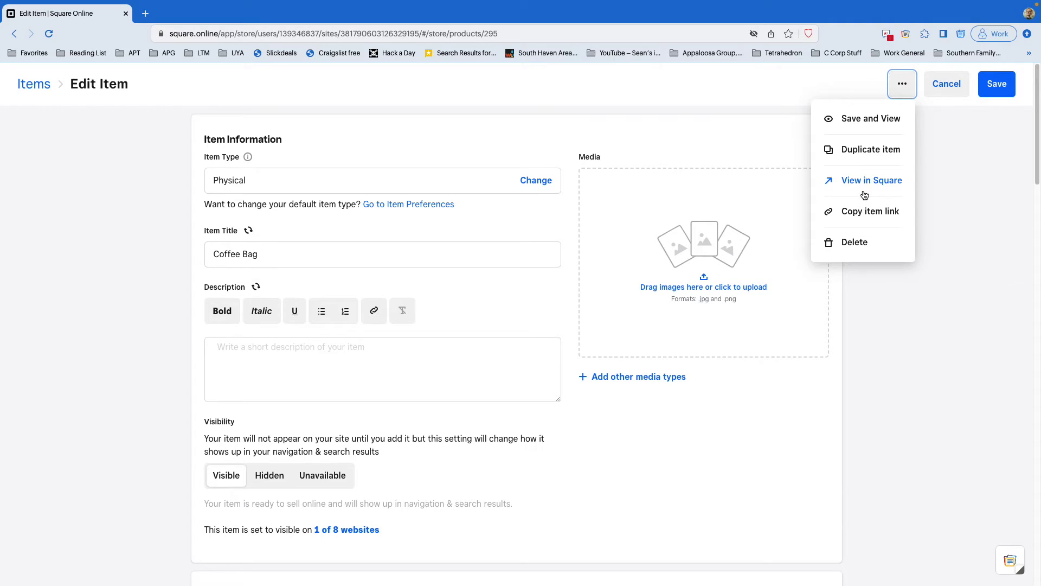
pyautogui.click(862, 212)
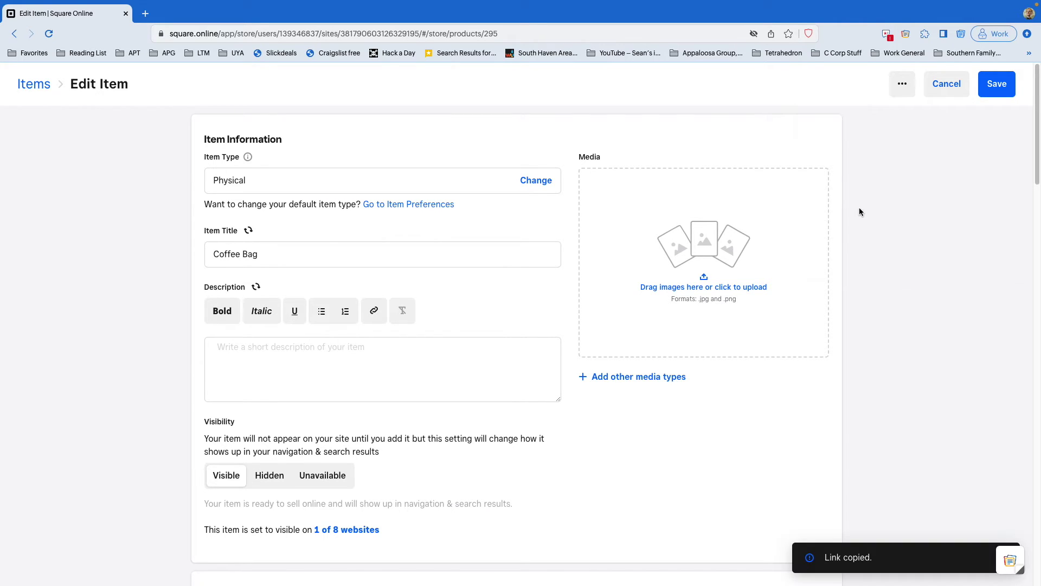
pyautogui.click(150, 18)
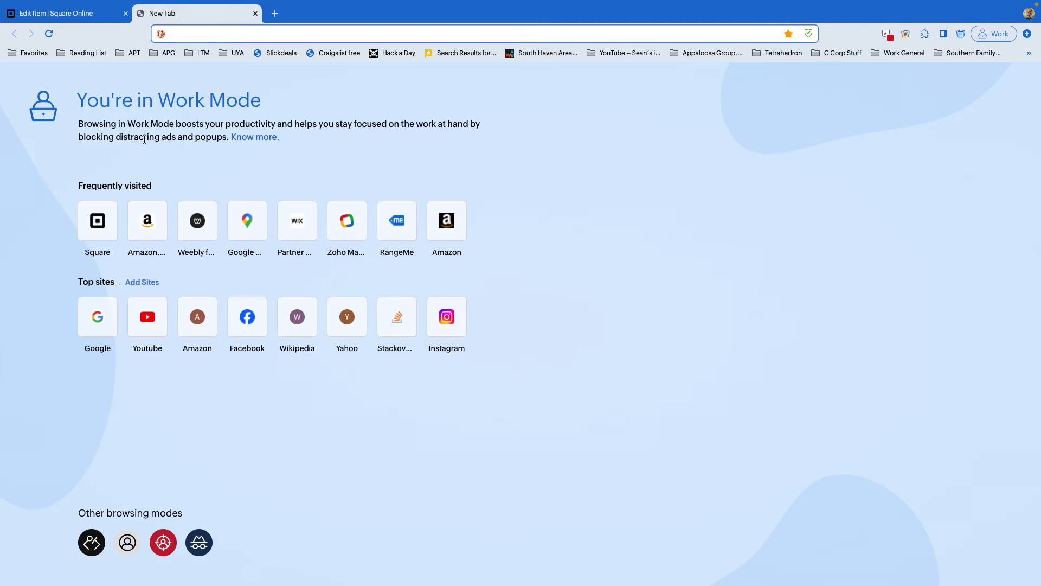
# - Load the Coffee Bag storefront page from the copied link
pyautogui.hotkey('ctrl', 'v')
pyautogui.press('Return')
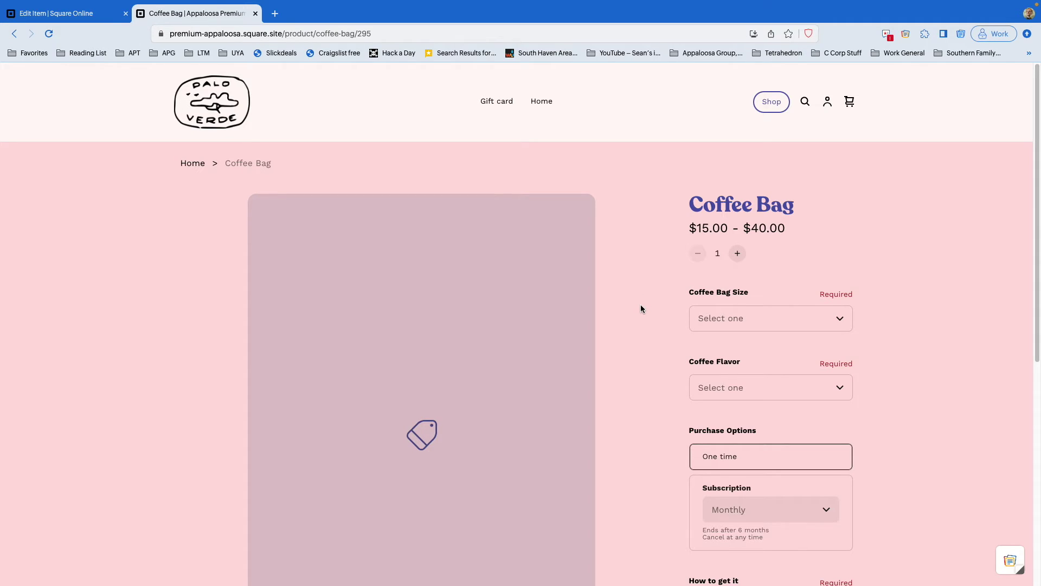
pyautogui.scroll(-1, 640, 308)
pyautogui.scroll(-2, 640, 309)
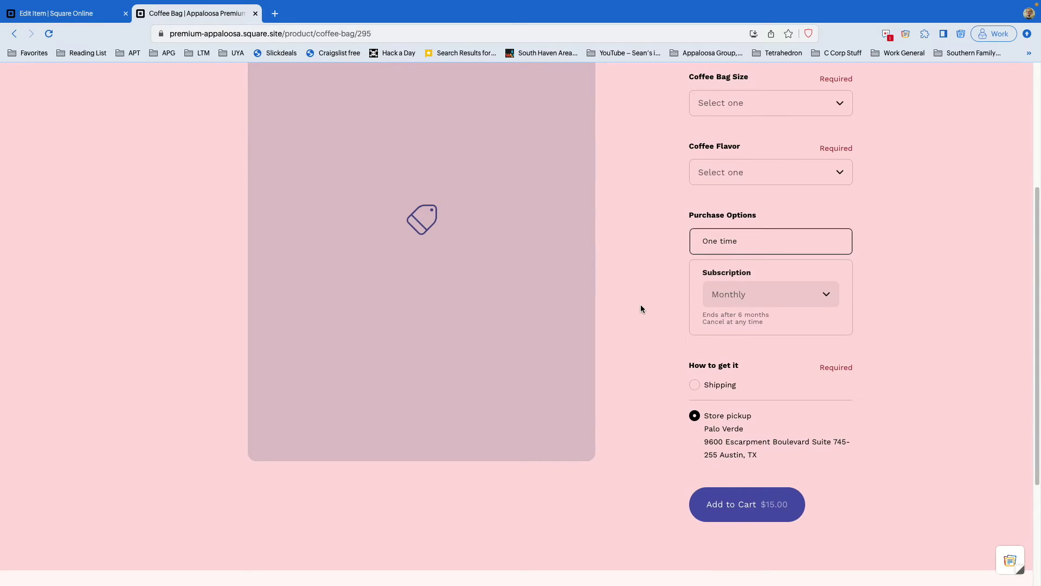
pyautogui.scroll(4, 641, 309)
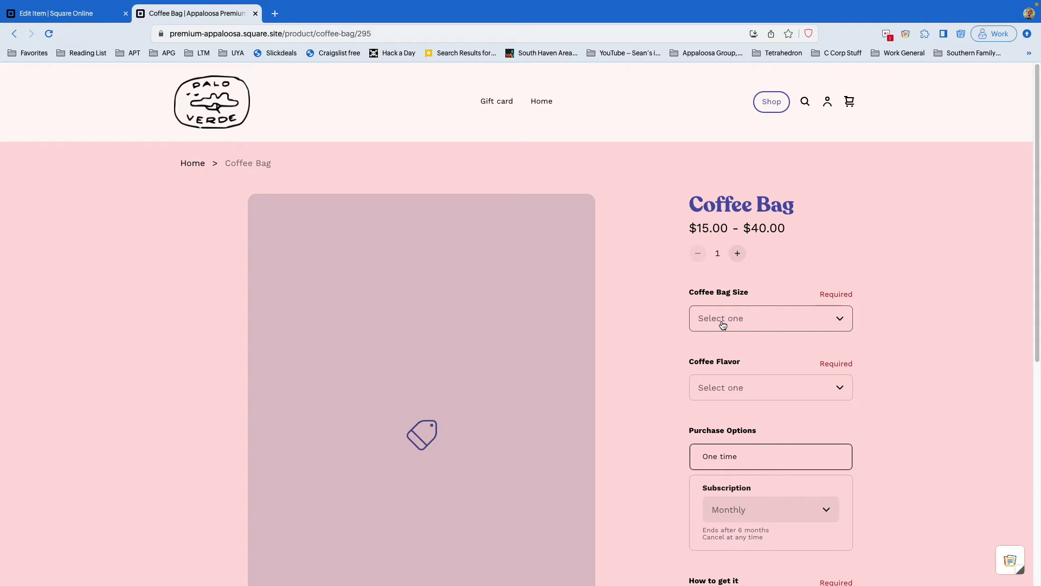
# - Choose Mega (5 lbs) size and Classic flavor, bringing the price to $40.00
pyautogui.click(723, 324)
pyautogui.click(748, 334)
pyautogui.click(753, 387)
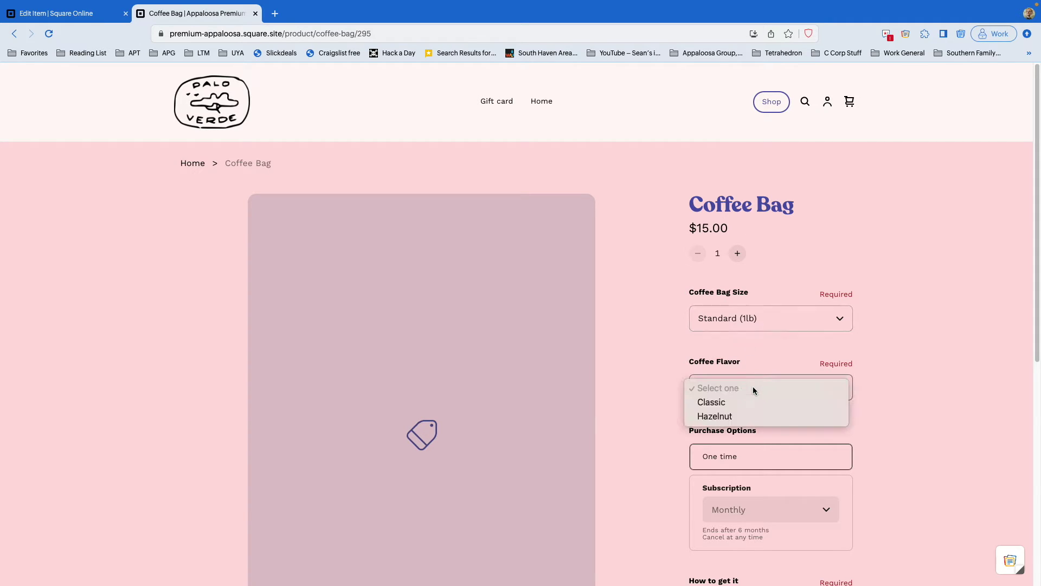
pyautogui.click(753, 416)
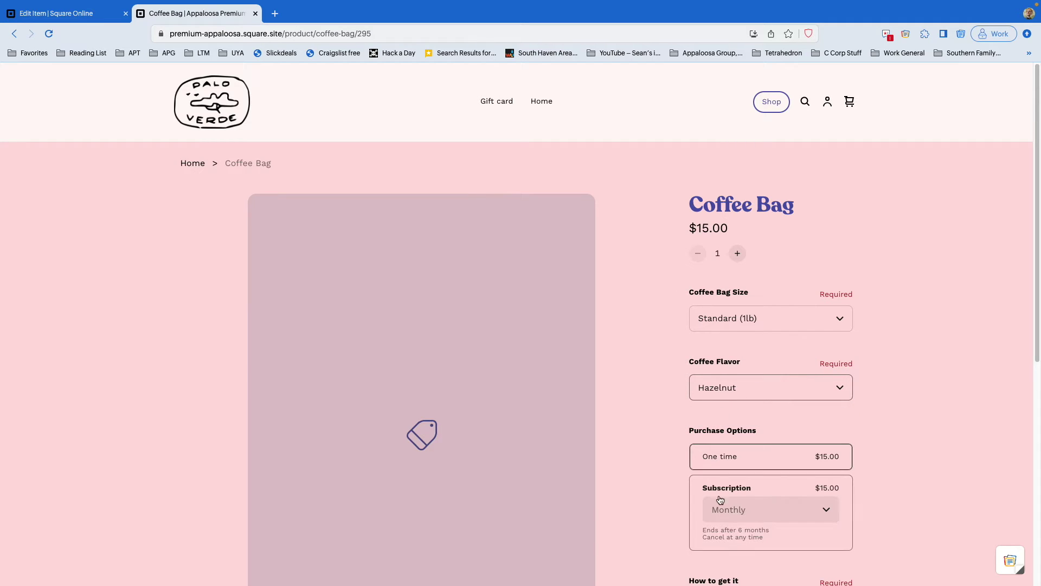
pyautogui.click(705, 395)
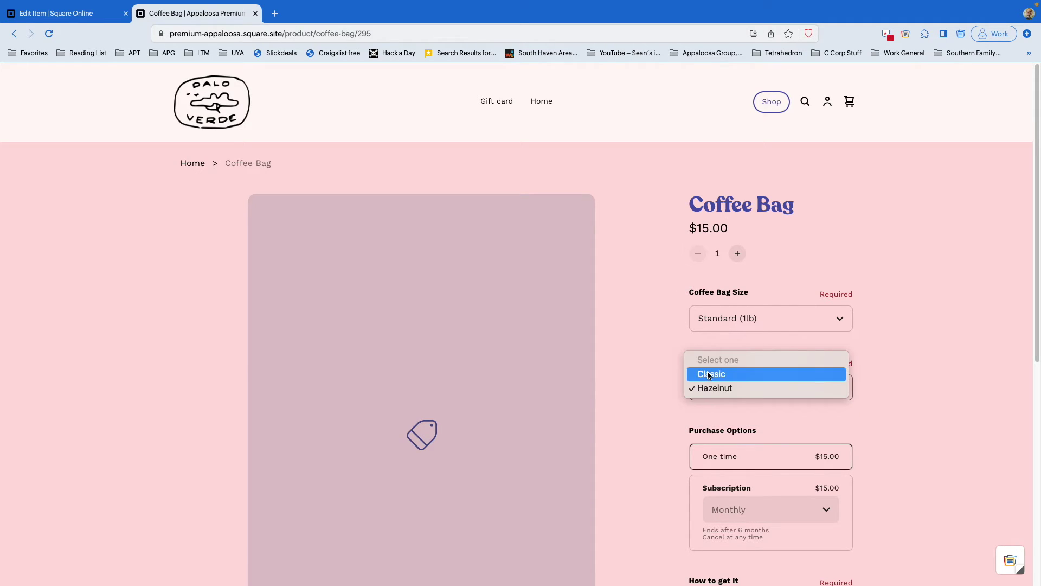
pyautogui.click(709, 375)
pyautogui.click(753, 320)
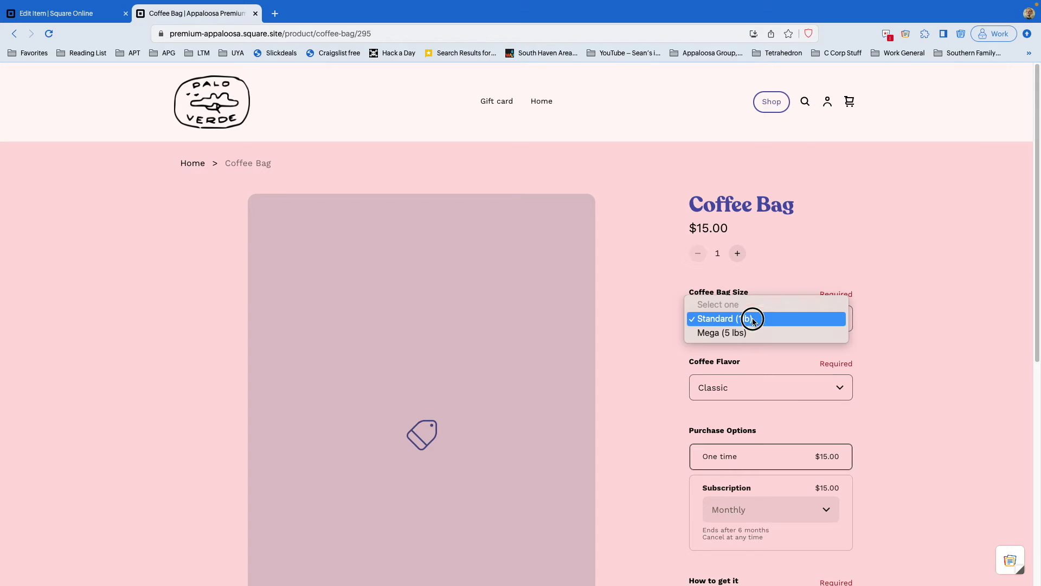
pyautogui.click(740, 333)
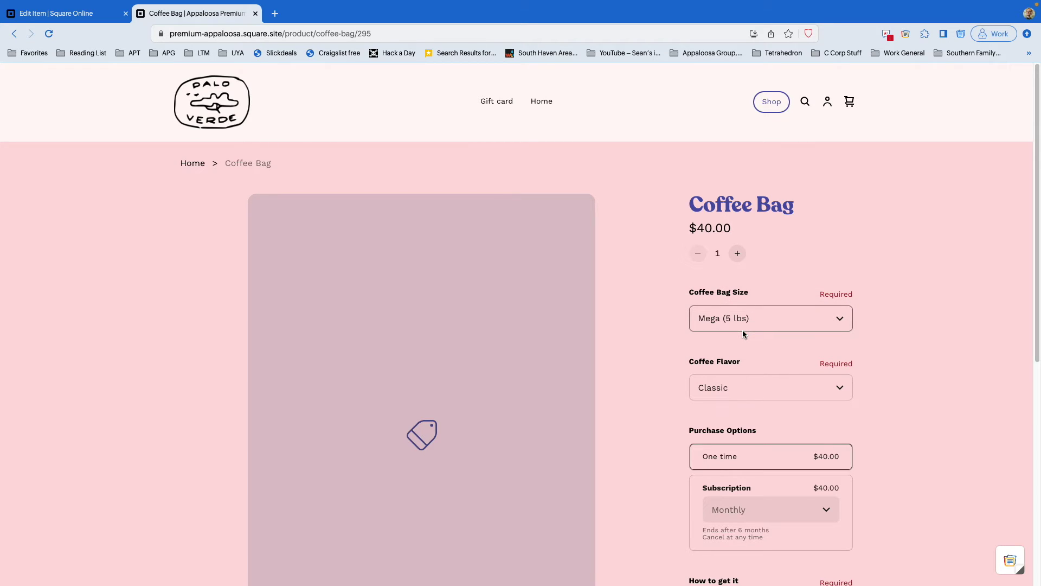
pyautogui.scroll(-2, 660, 383)
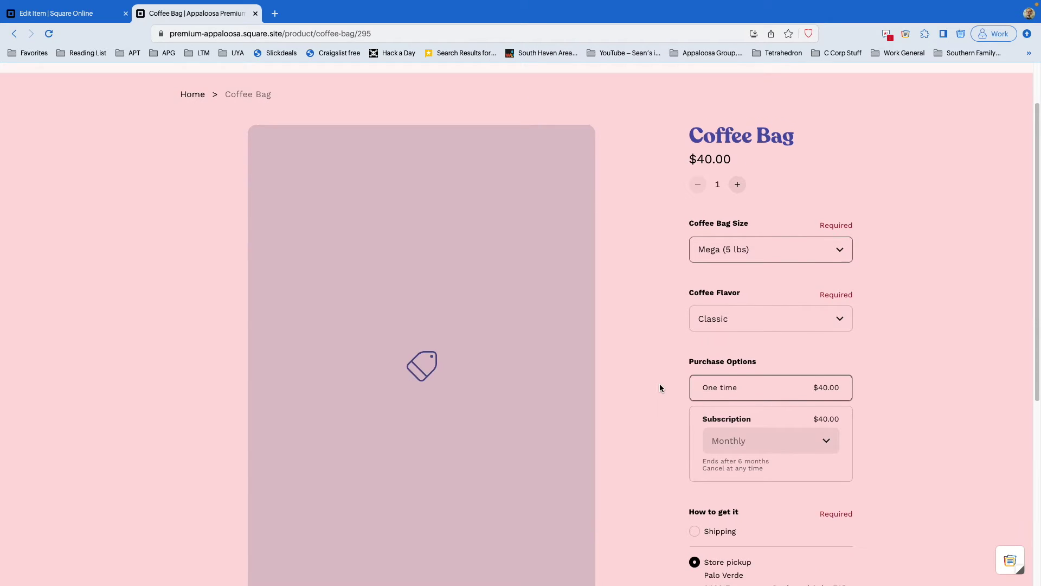
pyautogui.scroll(-1, 659, 384)
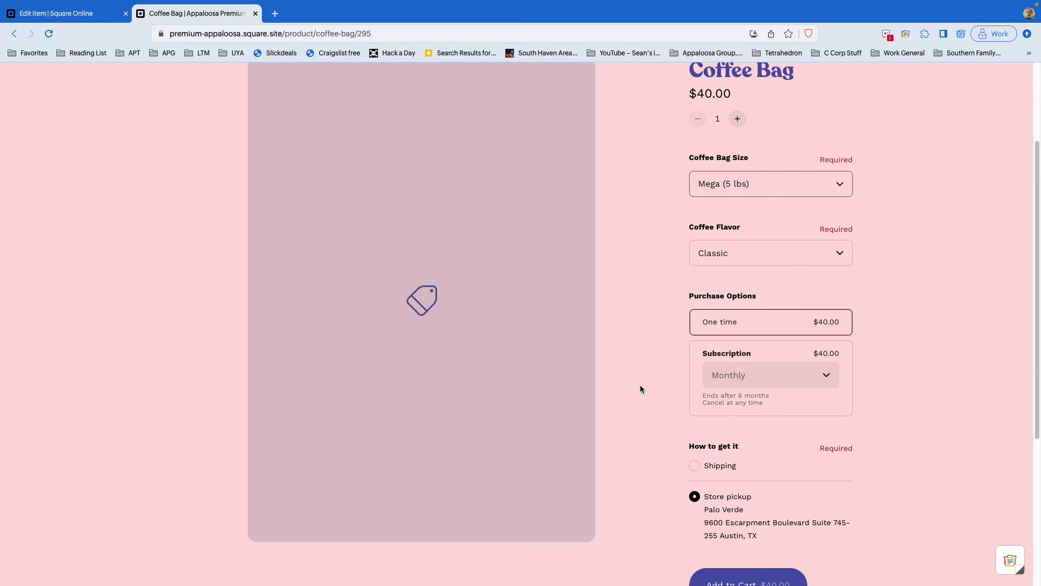
# - Check the size and flavor dropdowns, keeping Mega (5 lbs) and Classic
pyautogui.scroll(3, 640, 389)
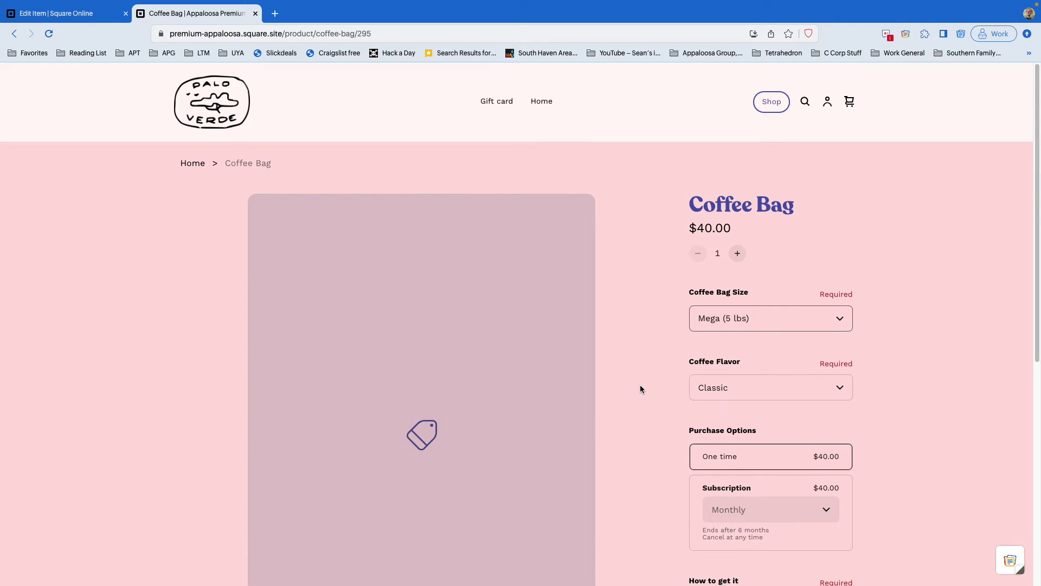
pyautogui.click(725, 323)
pyautogui.click(646, 319)
pyautogui.click(708, 387)
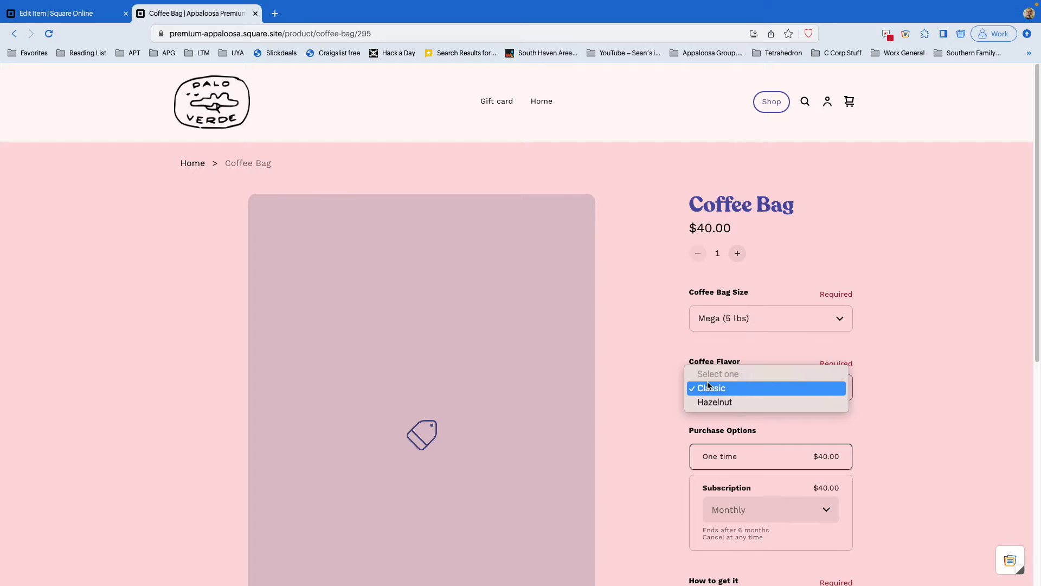
pyautogui.click(661, 383)
pyautogui.scroll(-3, 661, 384)
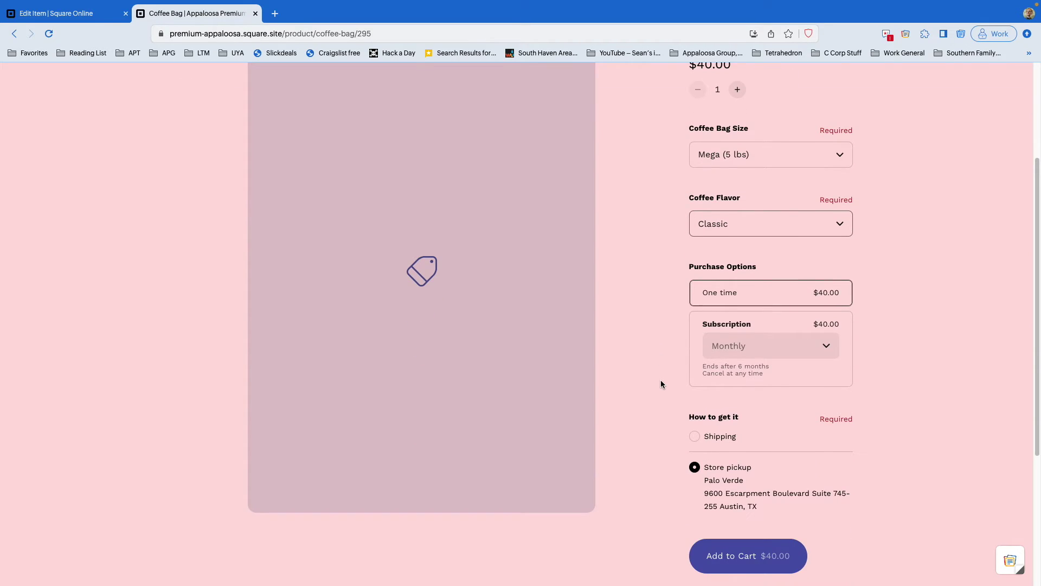
# - Preview the Monthly subscription option, switch back to One time, and return to the edit page
pyautogui.click(698, 353)
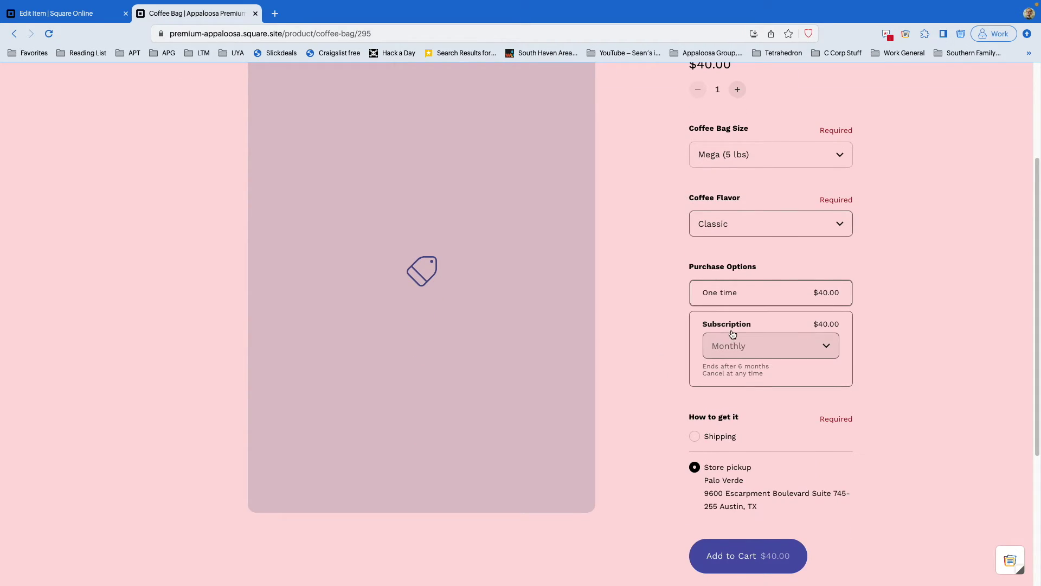
pyautogui.click(736, 348)
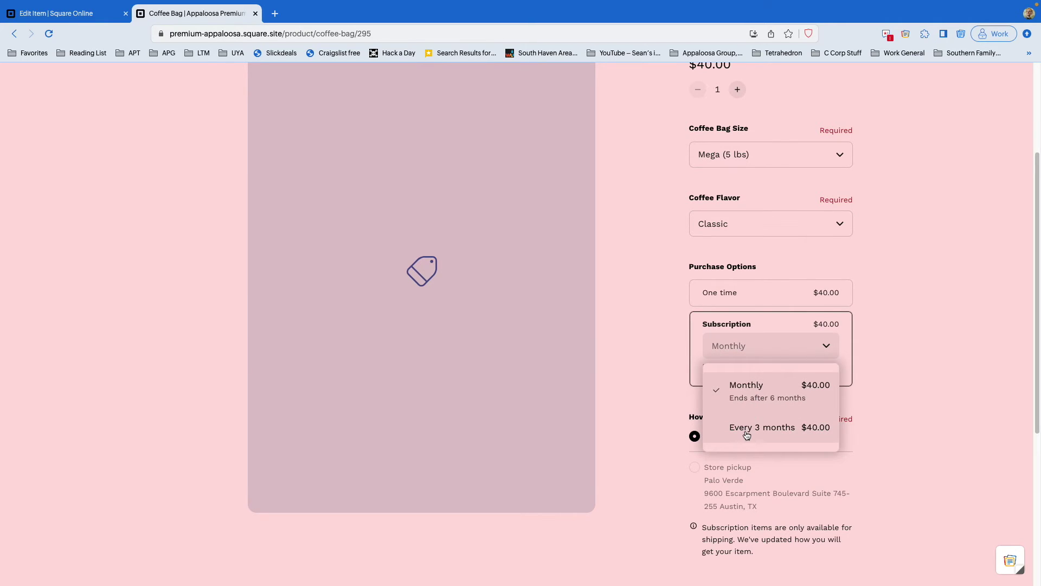
pyautogui.click(660, 361)
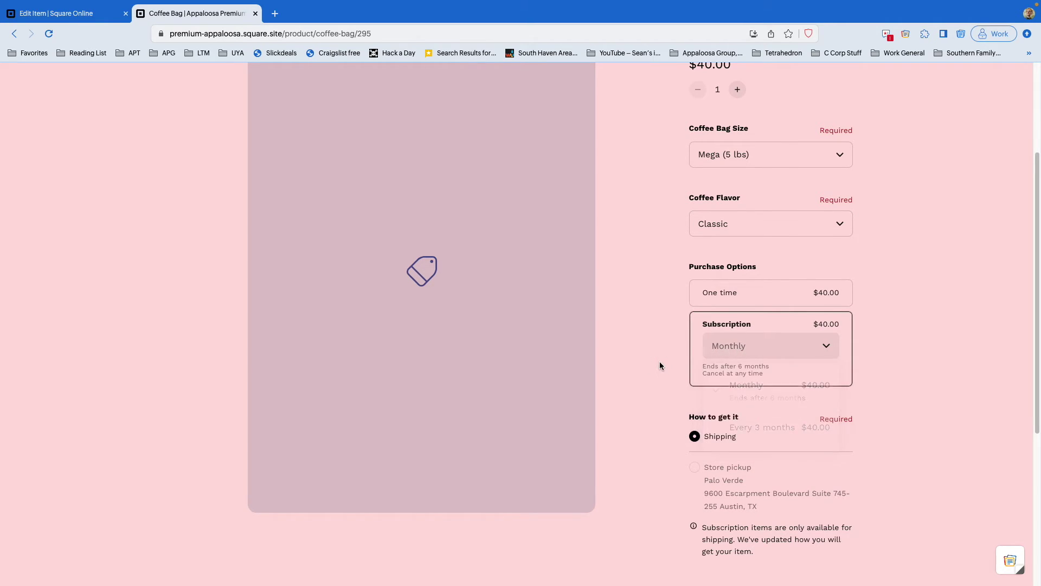
pyautogui.click(744, 298)
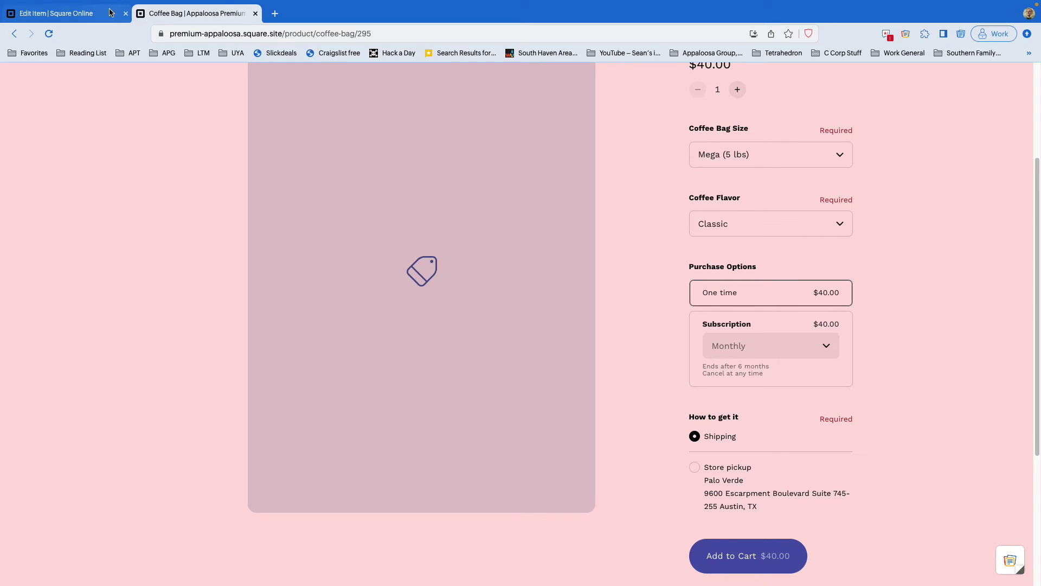
pyautogui.click(81, 13)
# - Leave the current item editor and reopen Coffee Bag from the Site items list
pyautogui.scroll(-6, 364, 395)
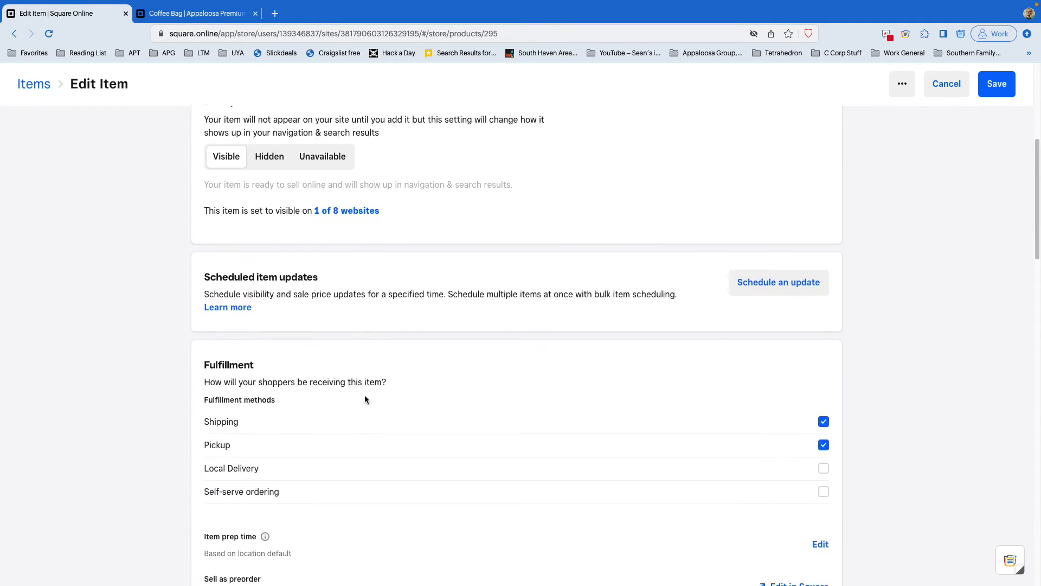
pyautogui.scroll(-5, 365, 395)
pyautogui.scroll(-4, 365, 402)
pyautogui.scroll(-4, 361, 423)
pyautogui.scroll(-3, 361, 427)
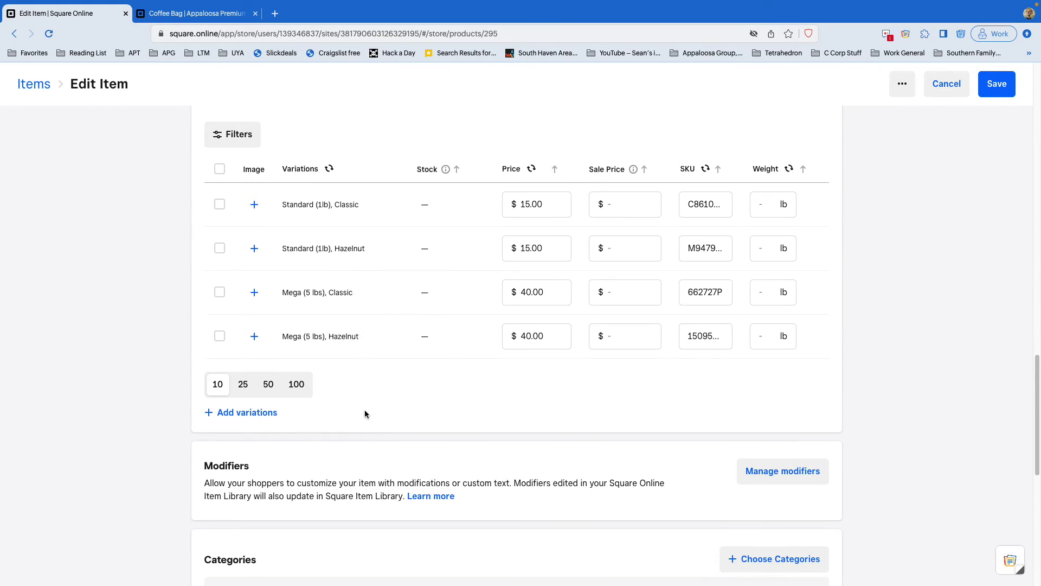
pyautogui.scroll(-5, 365, 409)
pyautogui.scroll(-1, 372, 399)
pyautogui.scroll(-2, 376, 396)
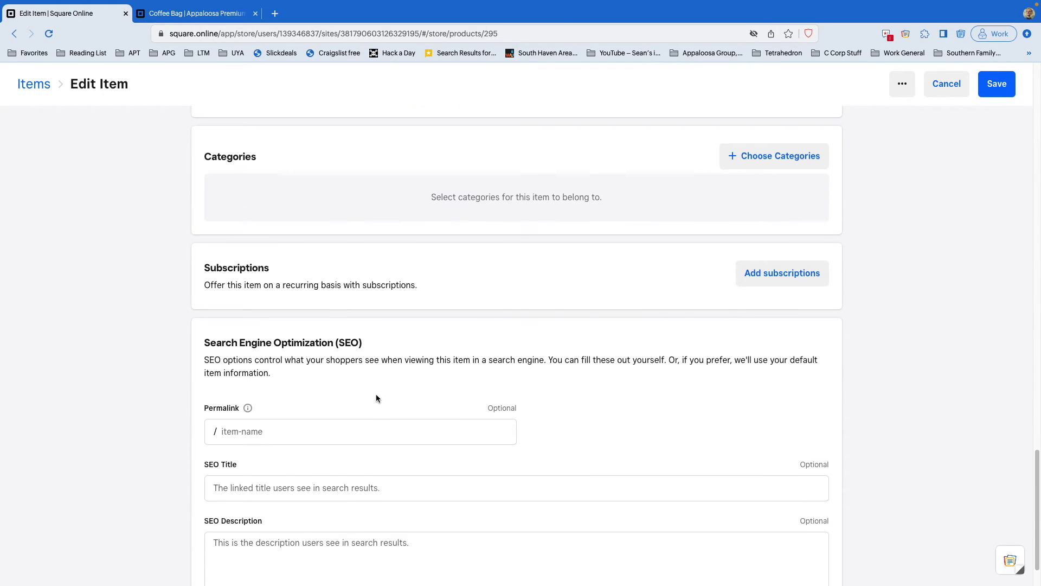
pyautogui.click(946, 84)
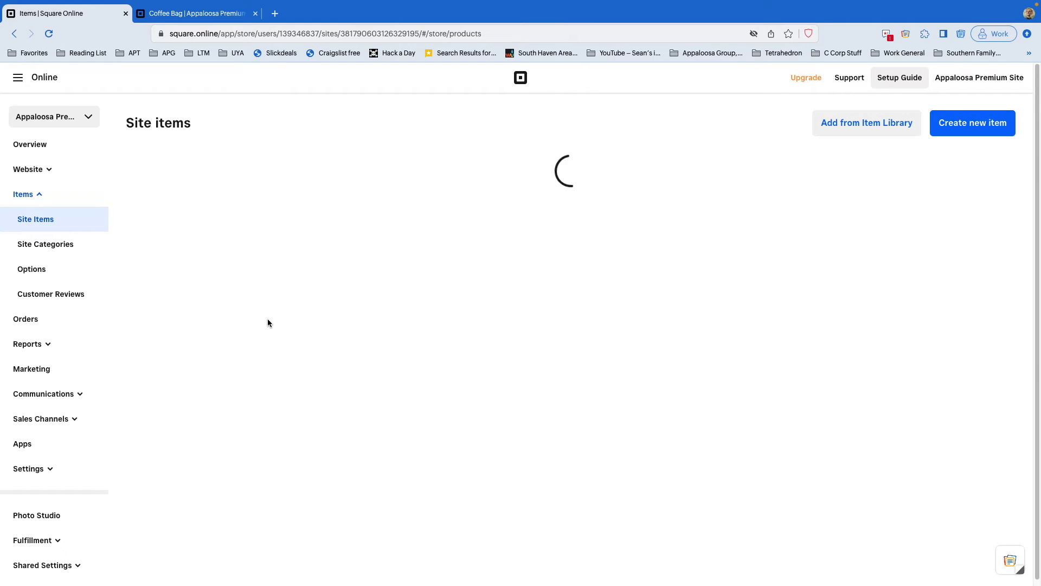
pyautogui.click(251, 281)
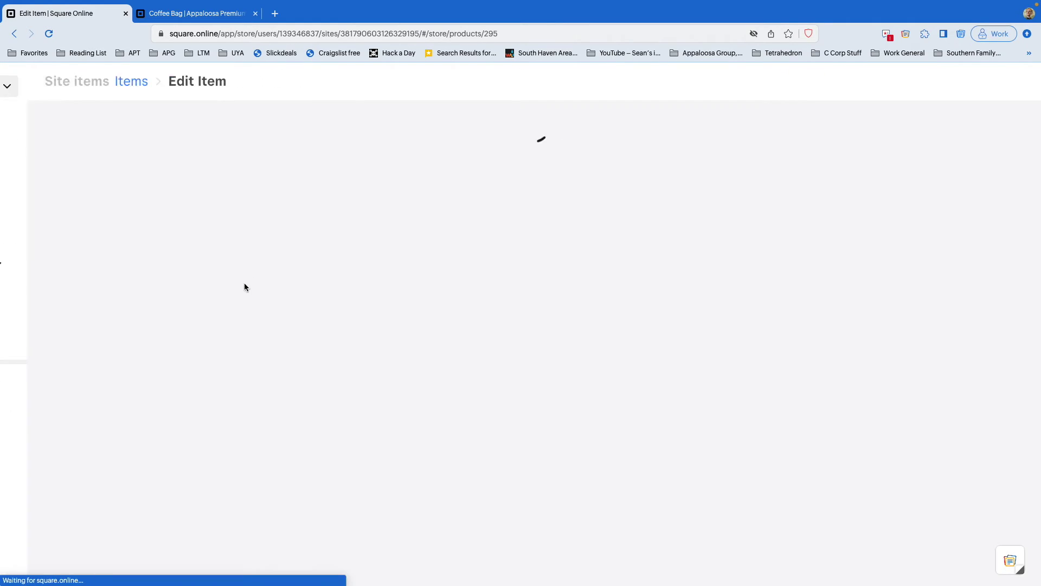
# - Add the Coffee Subscriptions plan to Coffee Bag and return to its storefront page
pyautogui.scroll(-5, 533, 294)
pyautogui.scroll(-6, 539, 290)
pyautogui.scroll(-6, 539, 290)
pyautogui.scroll(-5, 540, 290)
pyautogui.scroll(-4, 541, 289)
pyautogui.scroll(-3, 542, 290)
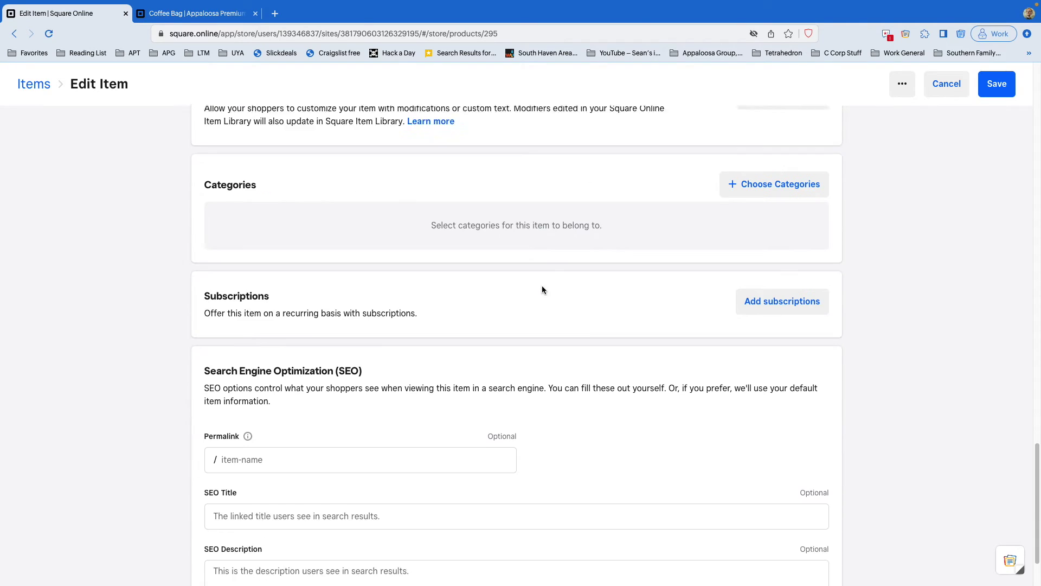
pyautogui.scroll(-1, 542, 290)
pyautogui.click(783, 255)
pyautogui.click(491, 303)
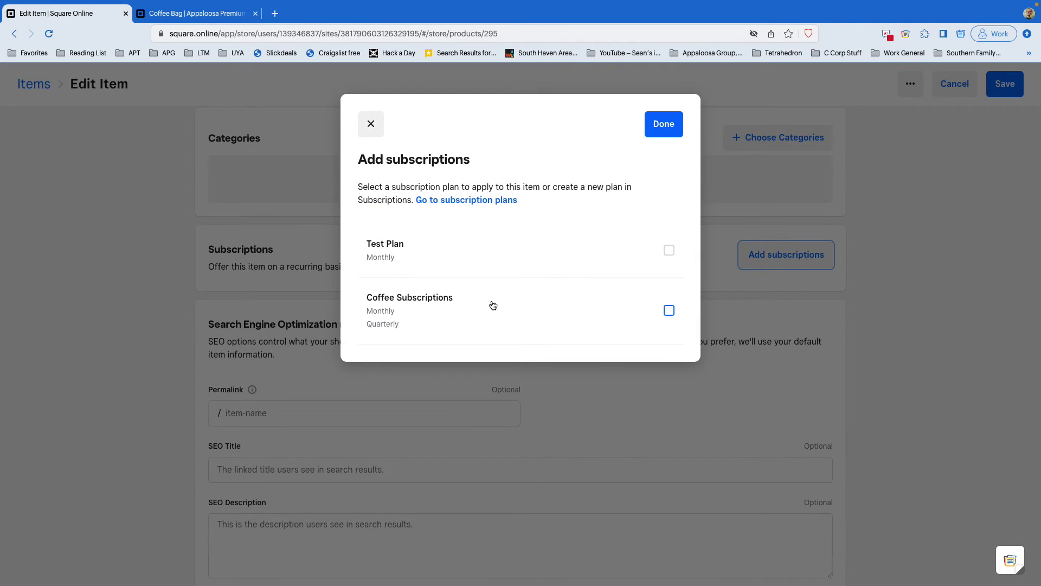
pyautogui.click(661, 133)
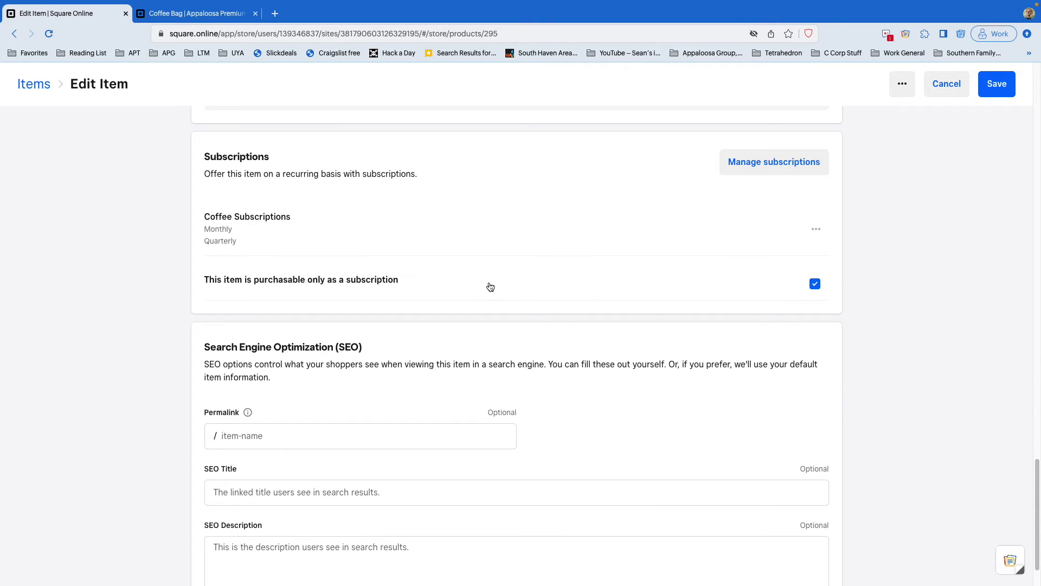
pyautogui.click(175, 13)
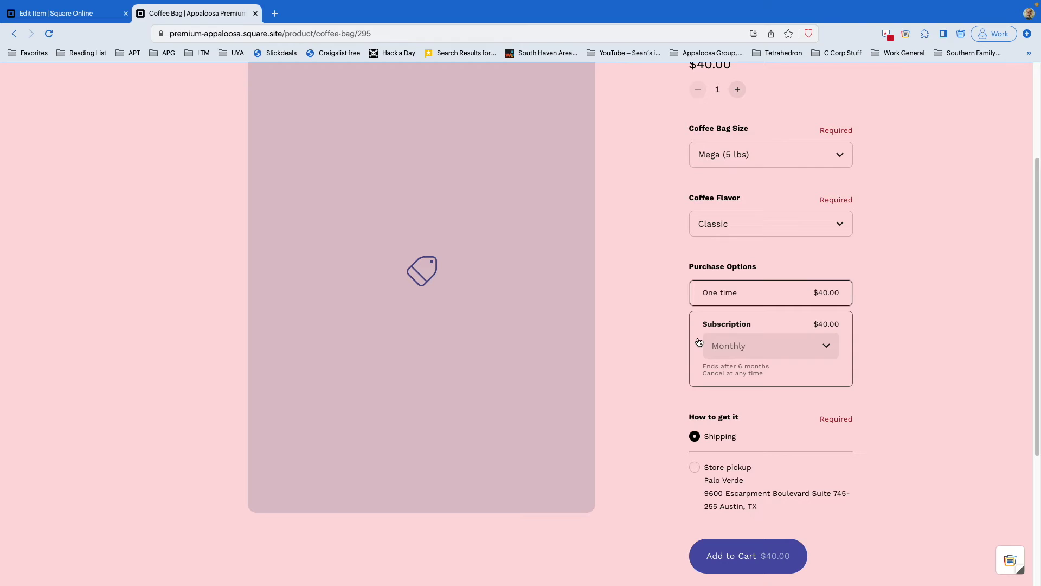
# - Check Coffee Bag's Monthly subscription frequency on the storefront, then leave the item editor unsaved
pyautogui.click(751, 347)
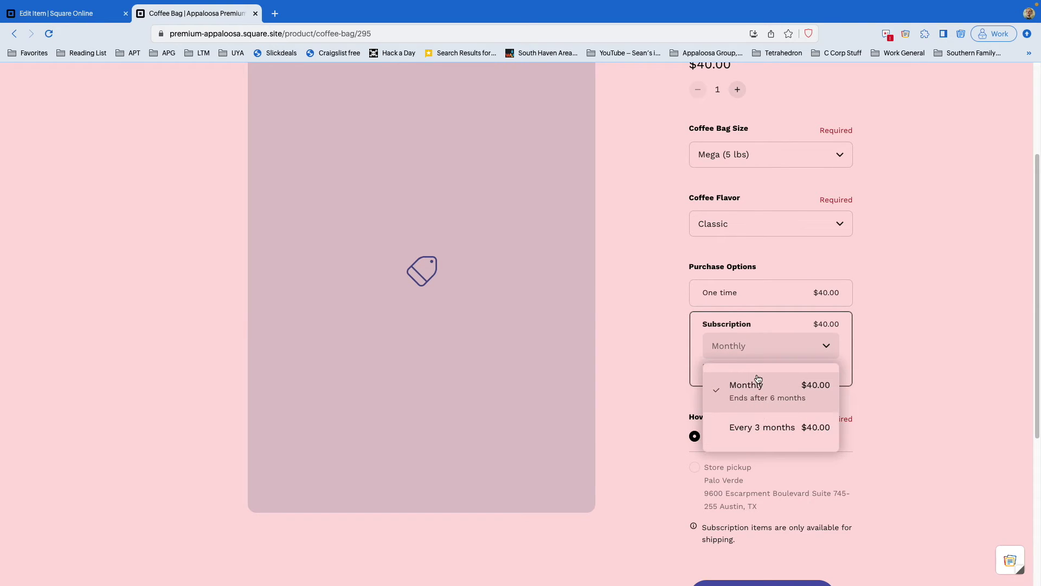
pyautogui.click(651, 325)
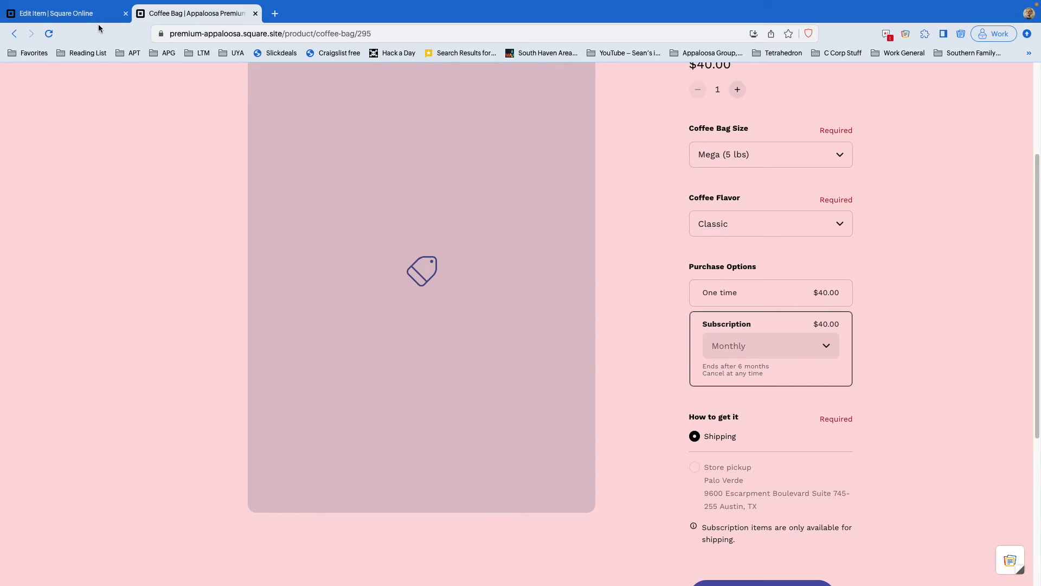
pyautogui.click(78, 14)
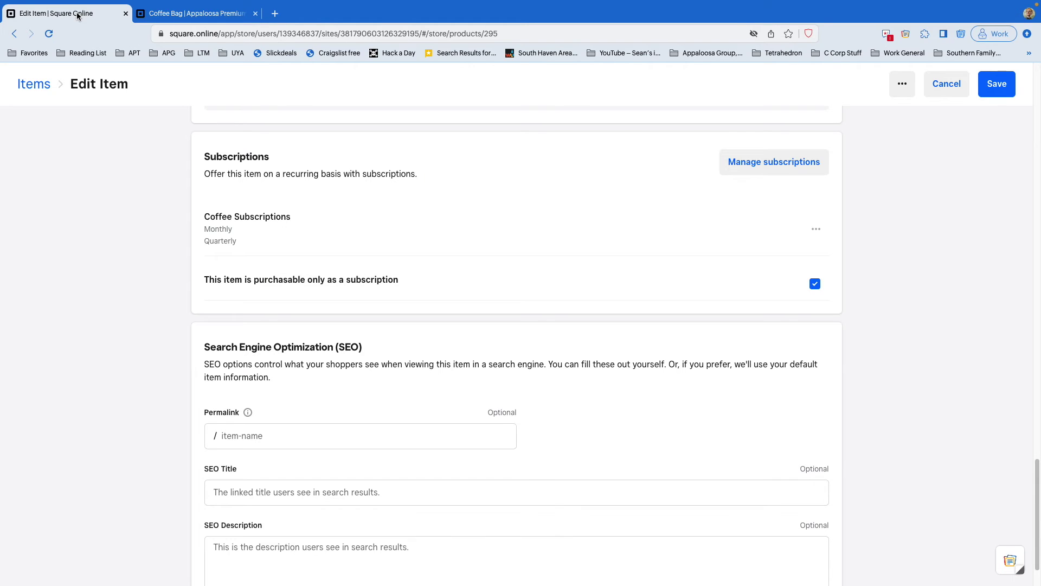
pyautogui.click(941, 88)
# - Discard the Coffee Bag edits and reach the Coffee Subscriptions plan via Subscriptions > Plans
pyautogui.click(542, 200)
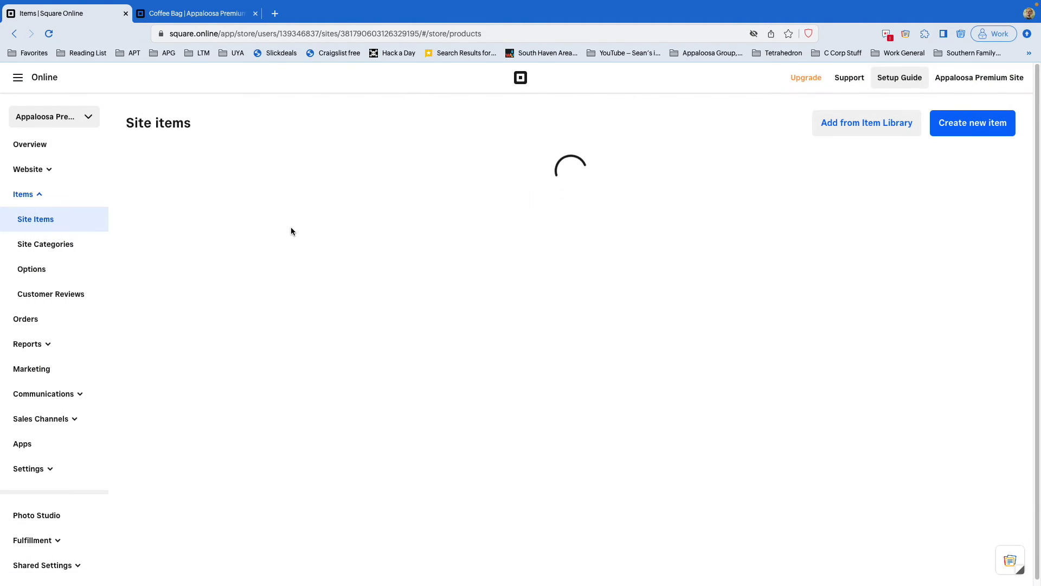
pyautogui.rightClick(54, 77)
pyautogui.click(225, 99)
pyautogui.click(18, 77)
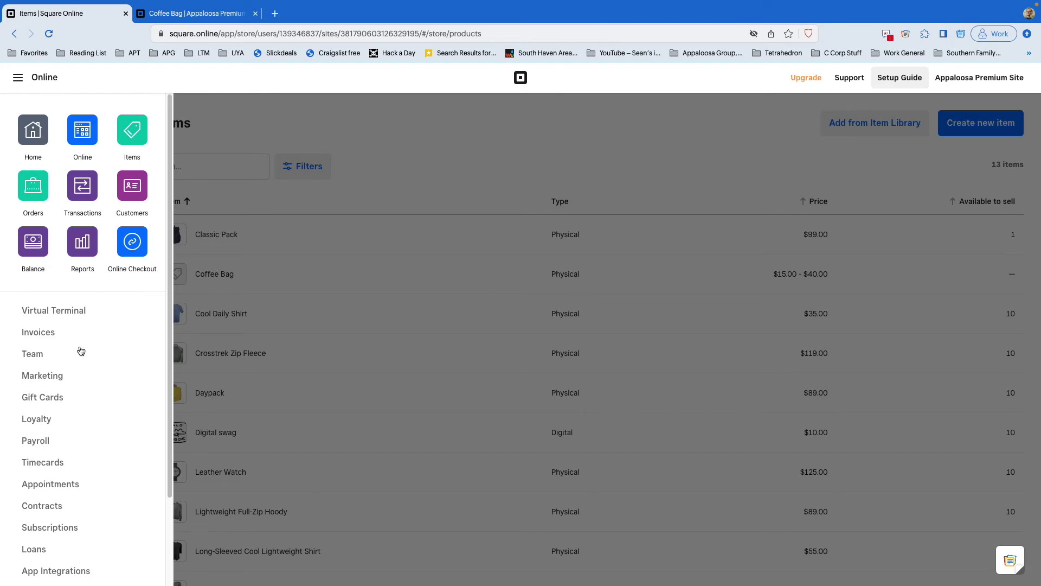
pyautogui.scroll(-2, 75, 369)
pyautogui.click(58, 425)
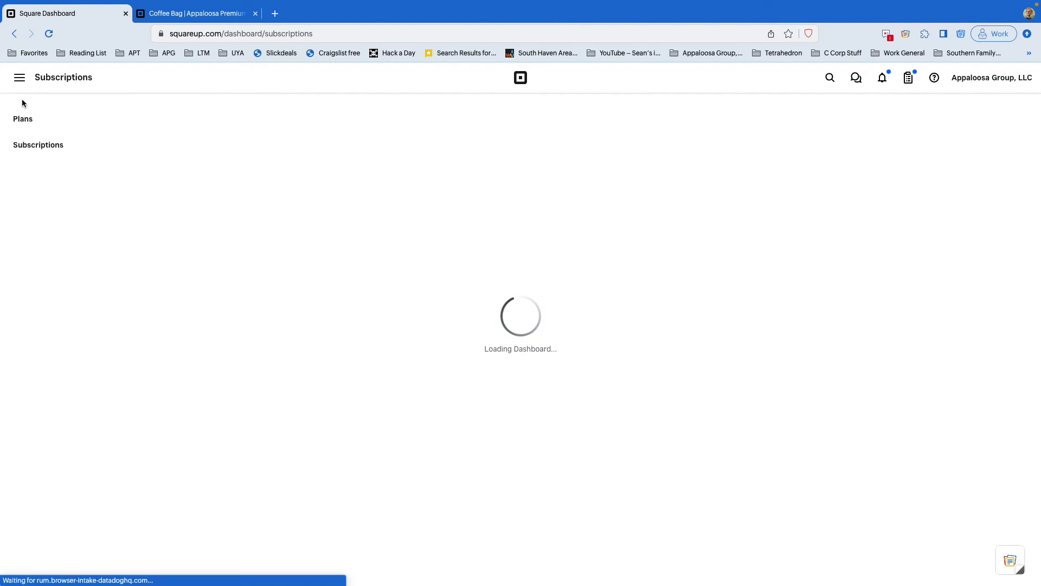
pyautogui.click(24, 121)
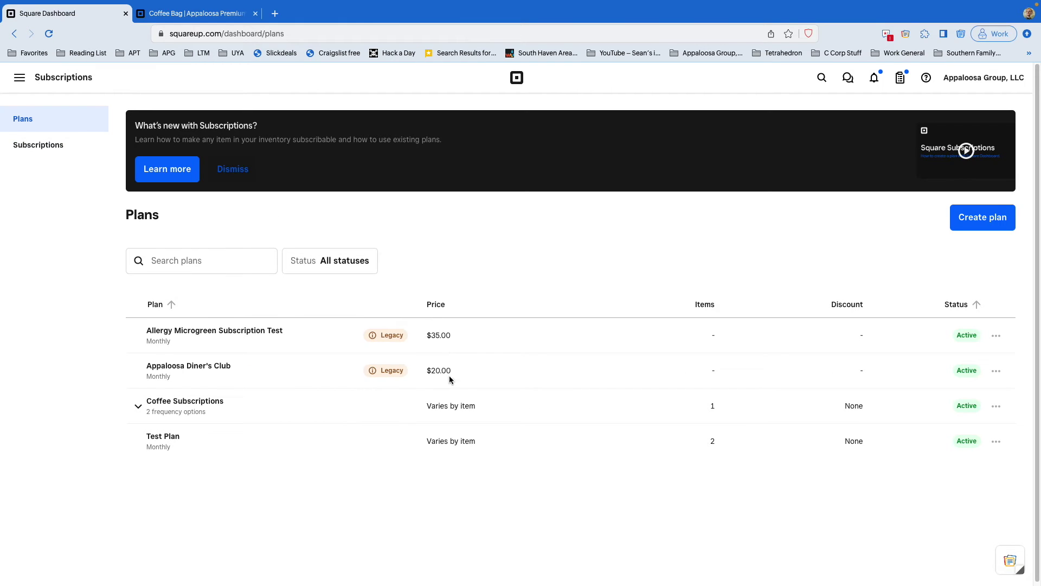
pyautogui.click(232, 411)
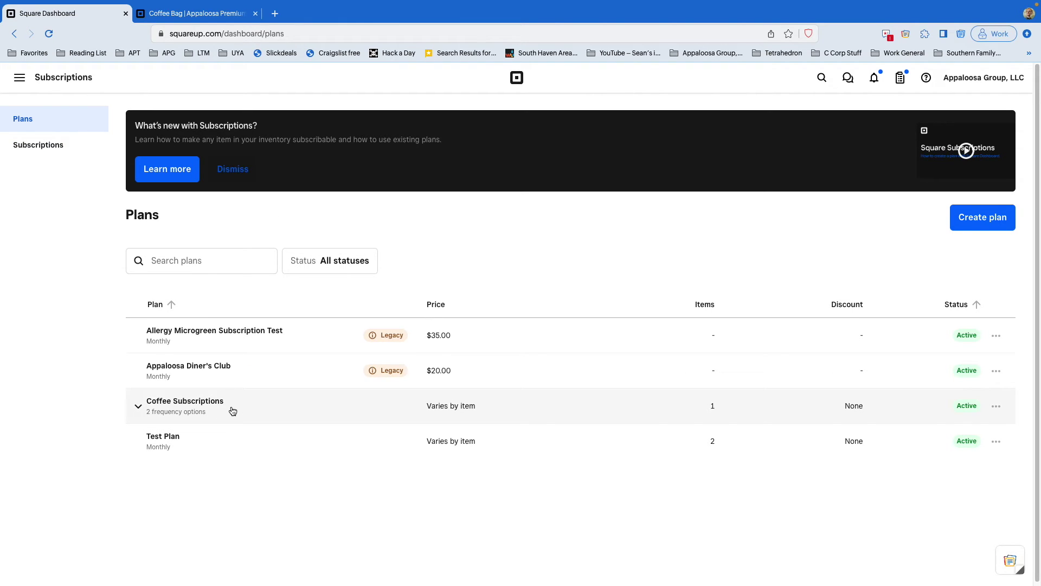
pyautogui.click(997, 406)
# - Give the plan's Monthly option a 10% percentage discount
pyautogui.click(995, 432)
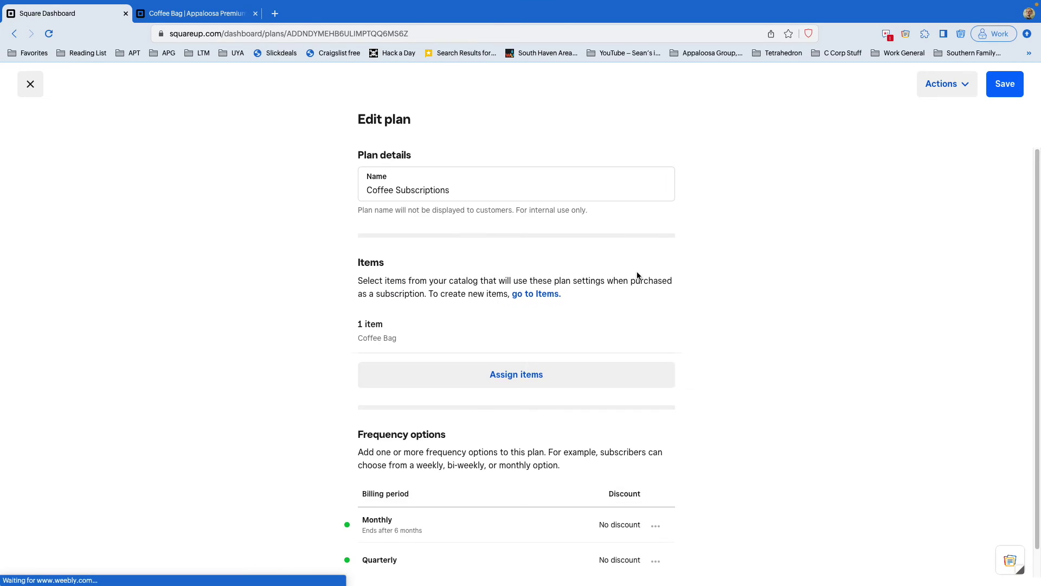
pyautogui.scroll(-1, 567, 464)
pyautogui.click(655, 497)
pyautogui.click(653, 411)
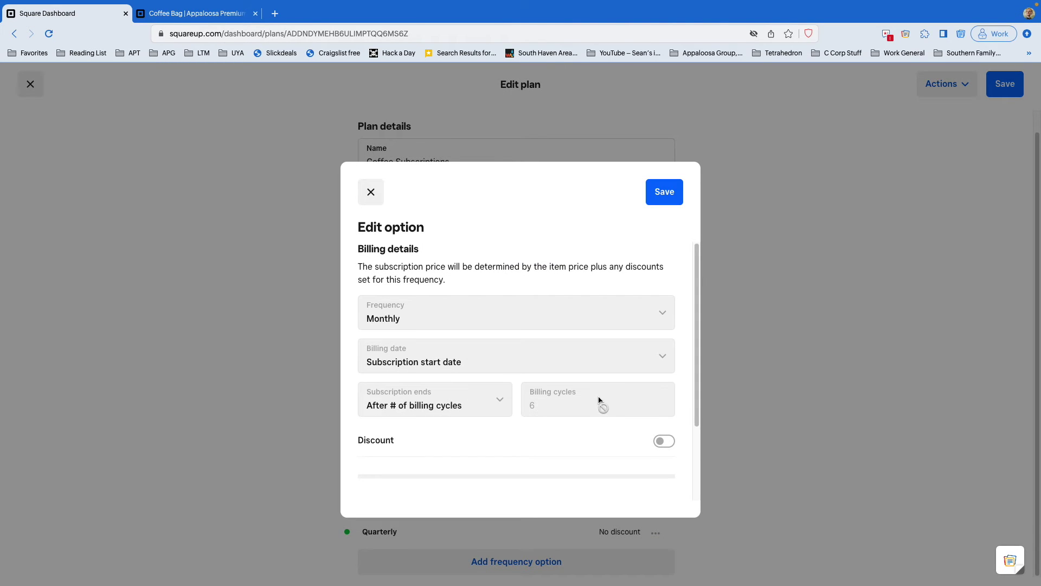
pyautogui.scroll(-2, 599, 401)
pyautogui.click(574, 347)
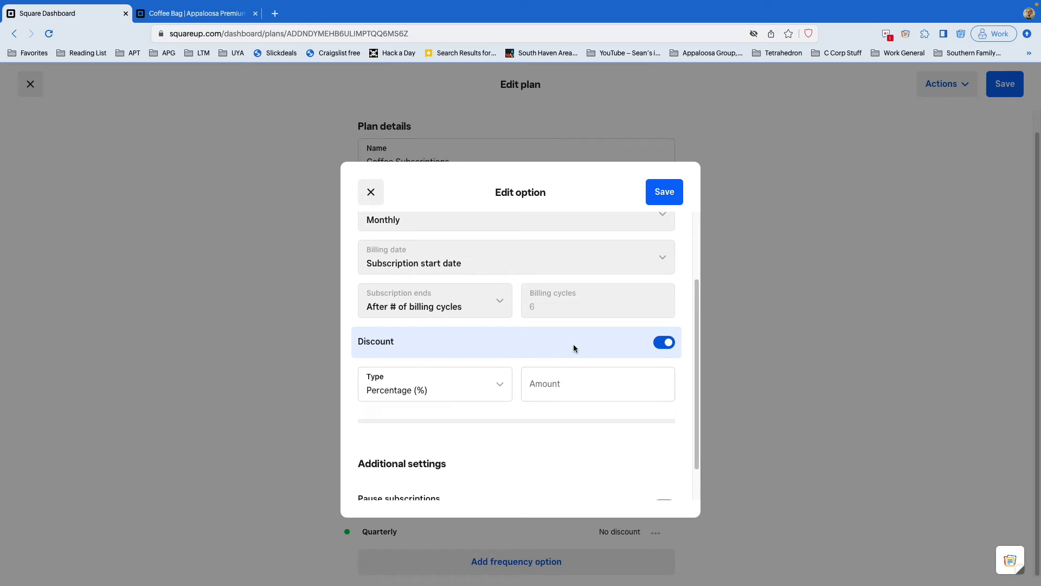
pyautogui.click(475, 389)
pyautogui.click(561, 384)
pyautogui.write('10')
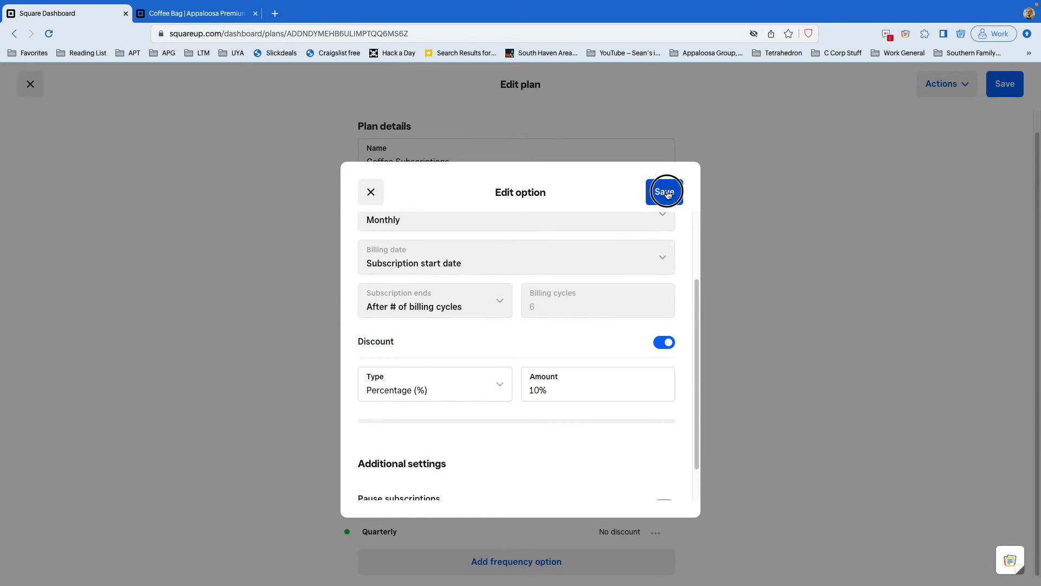
pyautogui.click(664, 192)
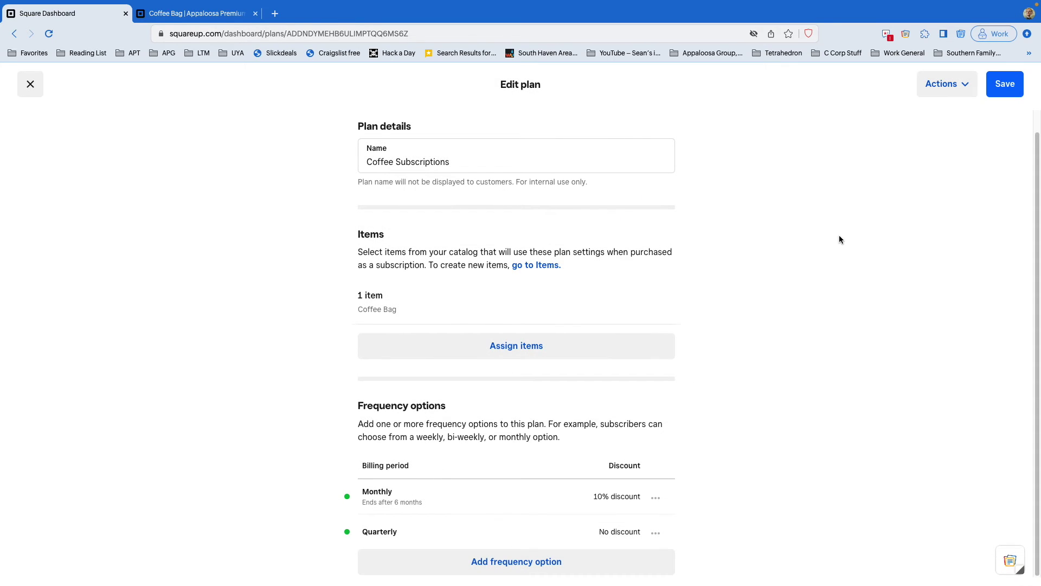
# - Give the Quarterly option a 20% percentage discount and save the Coffee Subscriptions plan
pyautogui.click(651, 532)
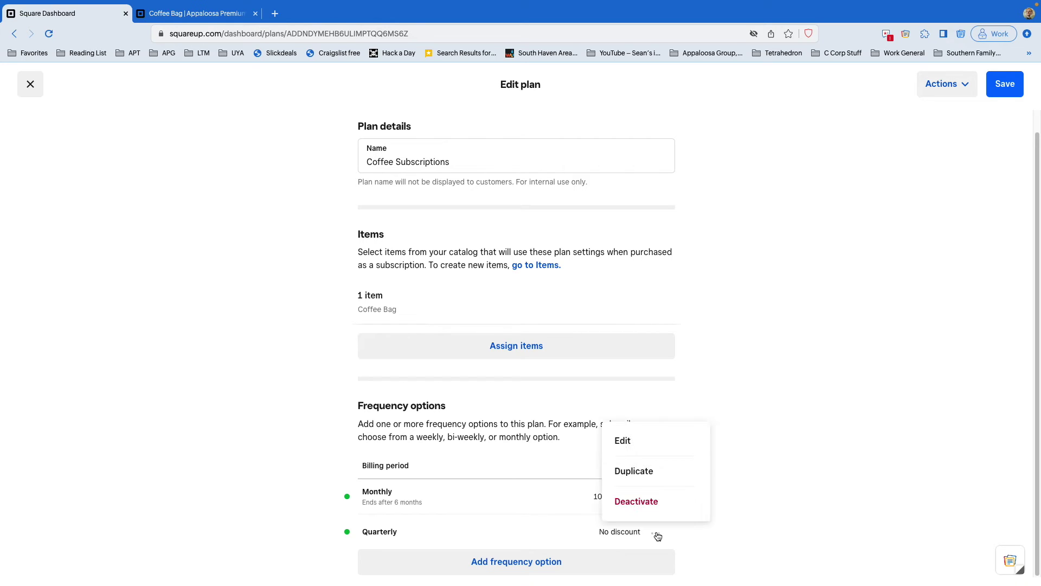
pyautogui.click(653, 441)
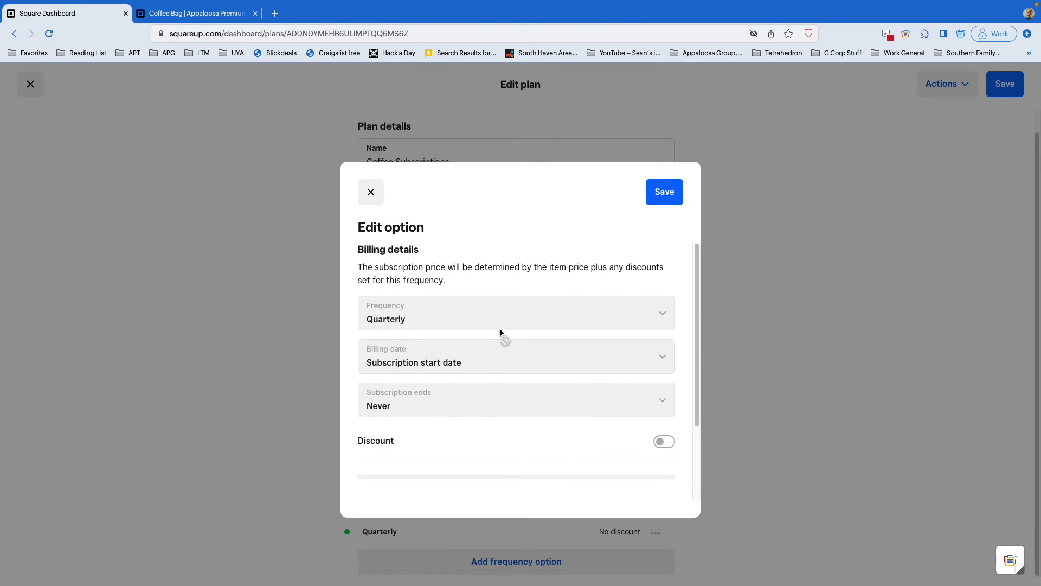
pyautogui.click(500, 442)
pyautogui.click(572, 344)
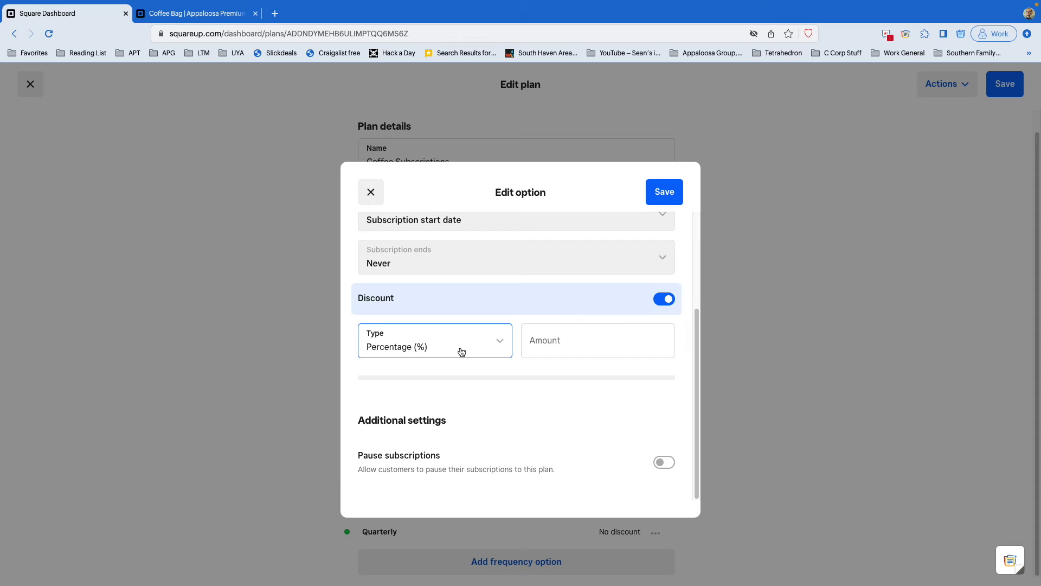
pyautogui.click(560, 346)
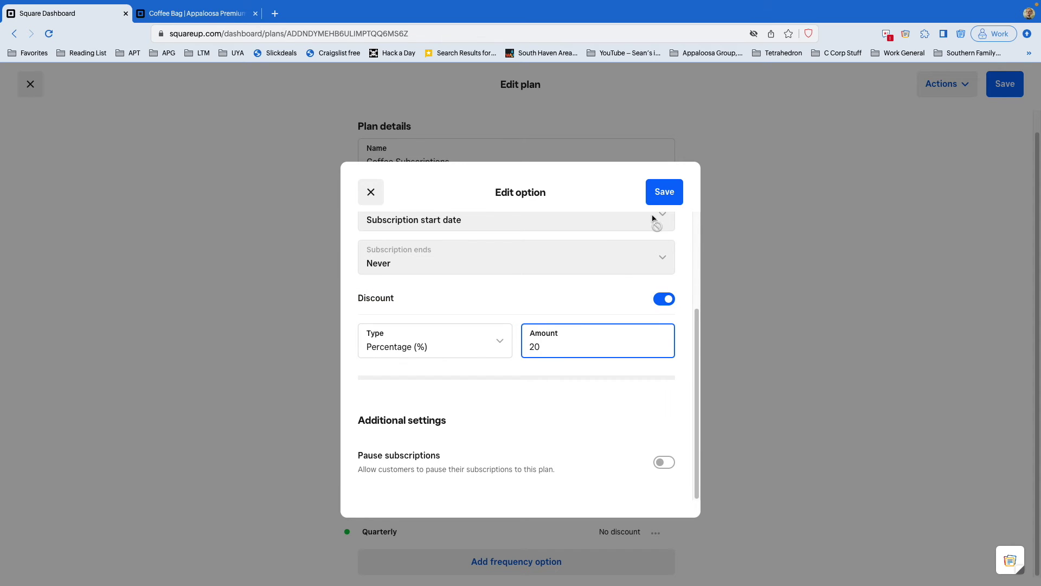
pyautogui.click(664, 198)
pyautogui.click(1003, 94)
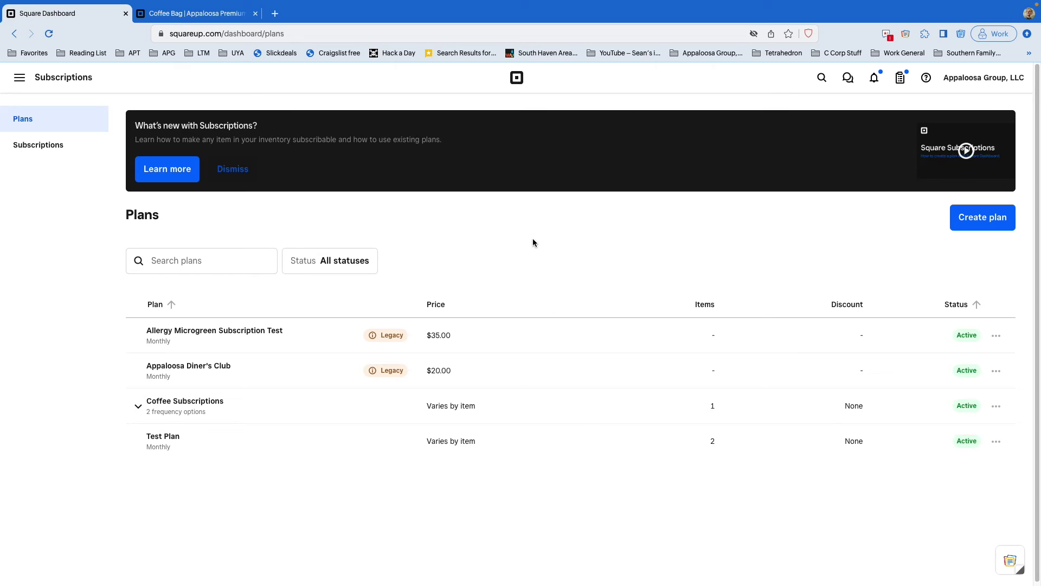
pyautogui.click(214, 14)
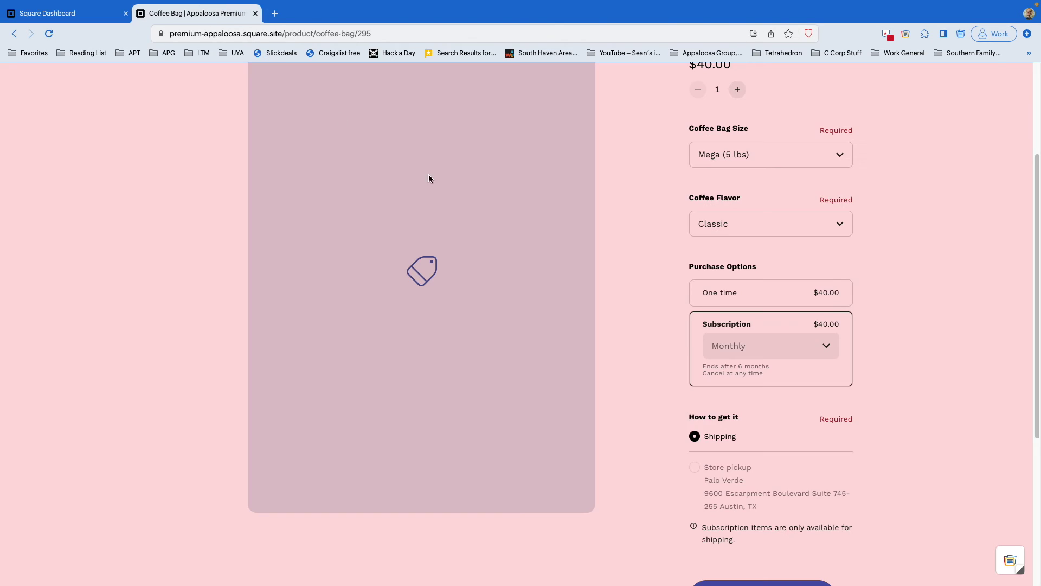
# - Open the Online section in a new tab and show its Site items list
pyautogui.click(89, 19)
pyautogui.rightClick(64, 77)
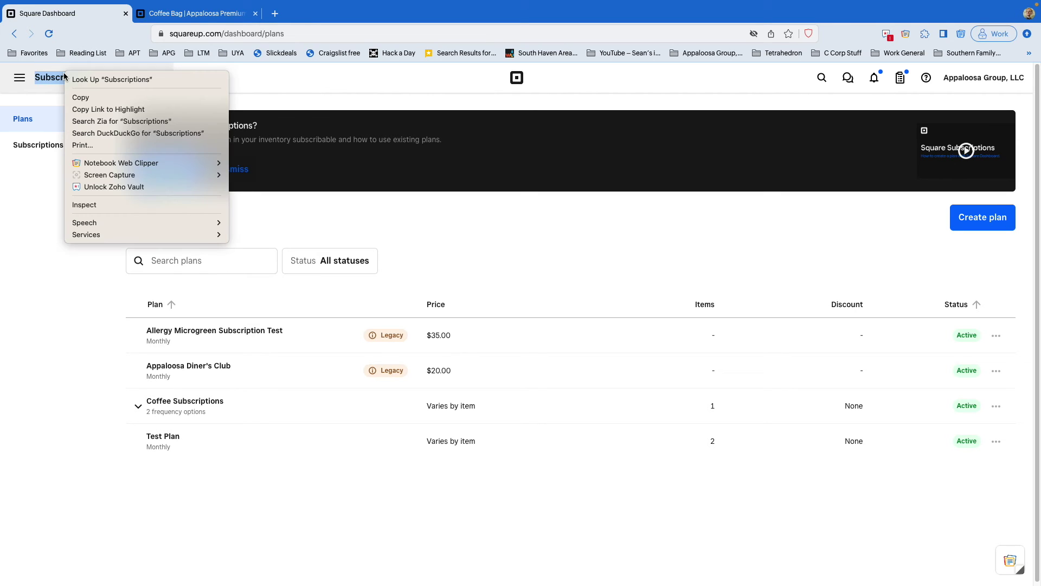
pyautogui.click(34, 213)
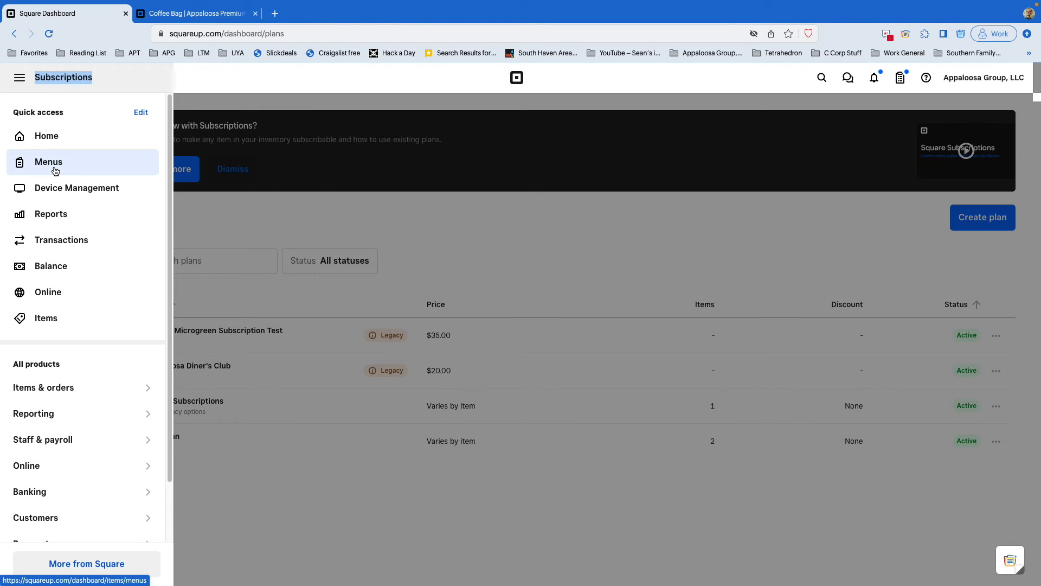
pyautogui.click(55, 296)
pyautogui.rightClick(55, 298)
pyautogui.click(103, 299)
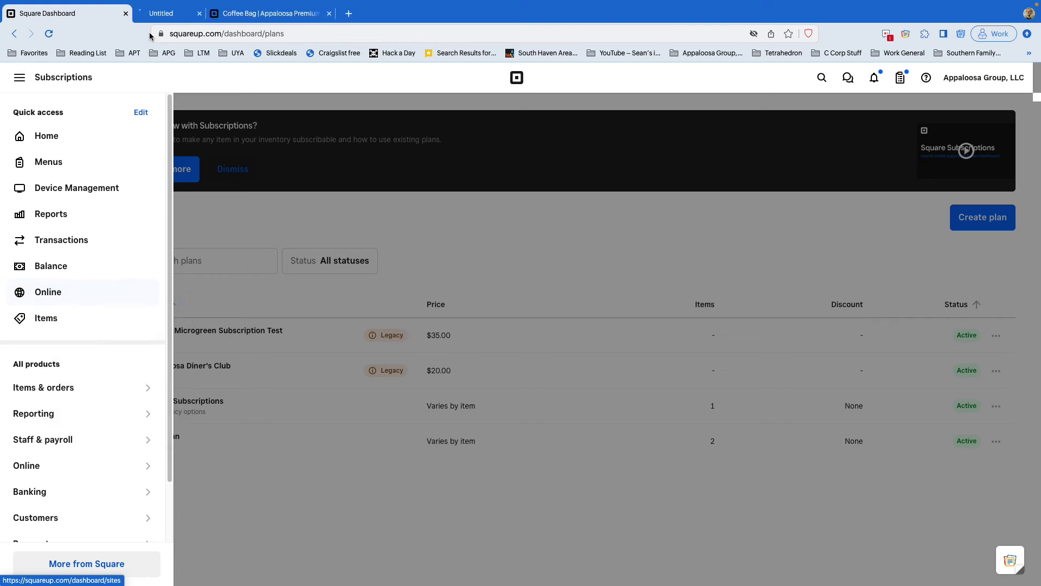
pyautogui.click(163, 13)
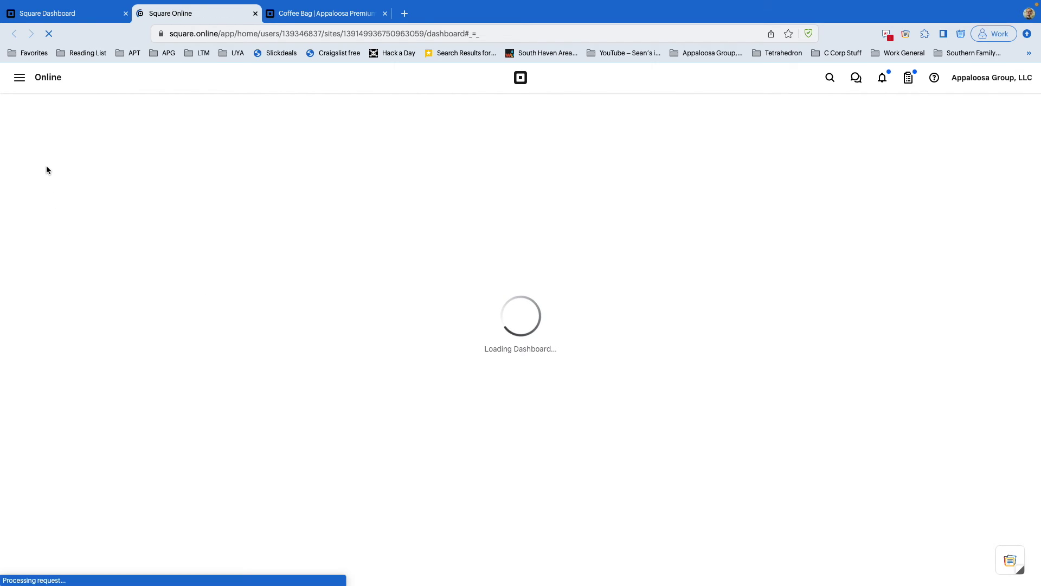
pyautogui.click(34, 194)
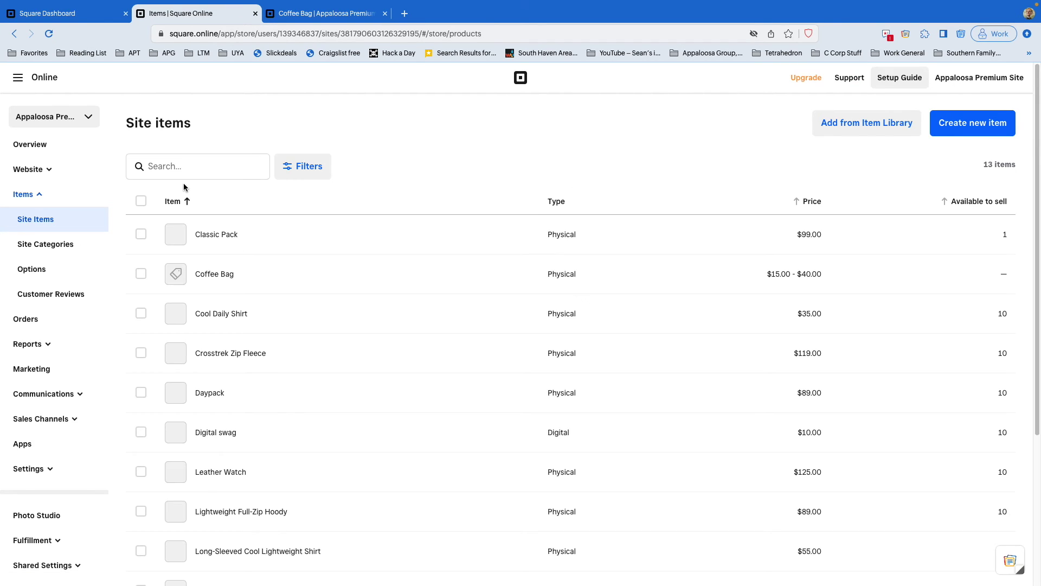
# - Open Coffee Bag, add the Coffee Subscriptions plan, and save the item
pyautogui.click(200, 270)
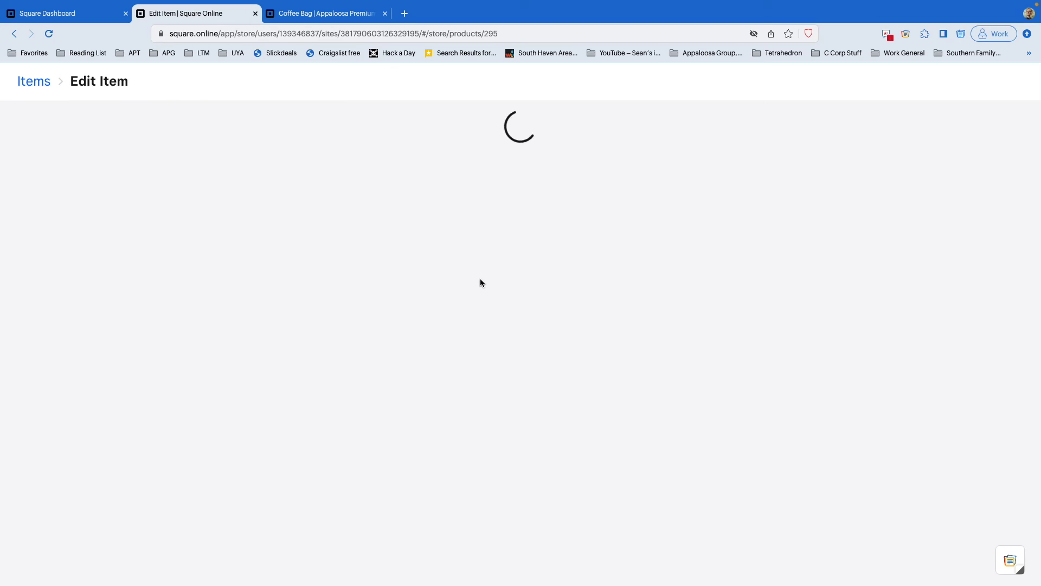
pyautogui.scroll(-10, 547, 320)
pyautogui.scroll(-10, 546, 320)
pyautogui.scroll(-10, 546, 320)
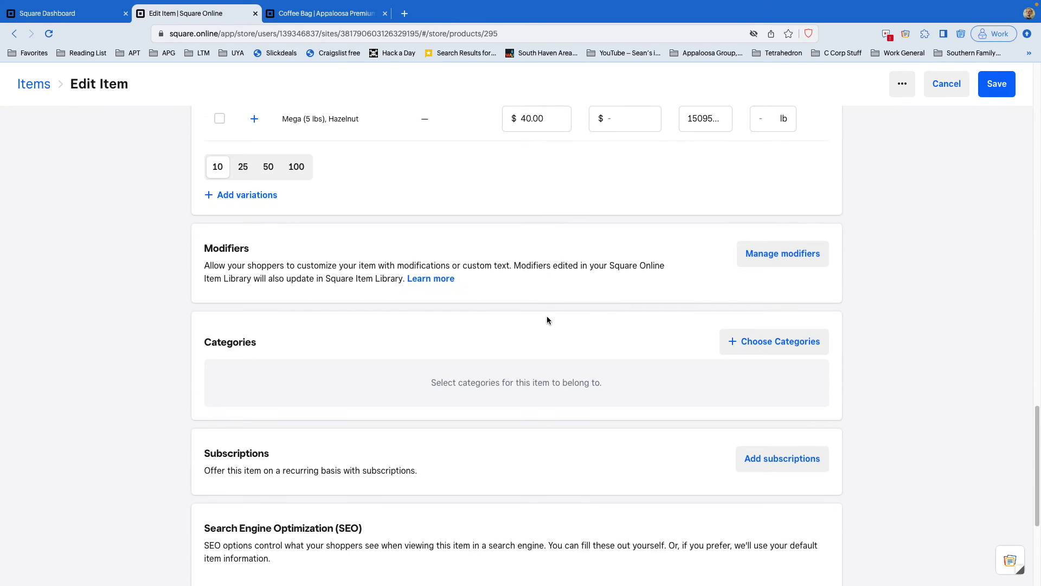
pyautogui.scroll(-4, 547, 320)
pyautogui.click(758, 258)
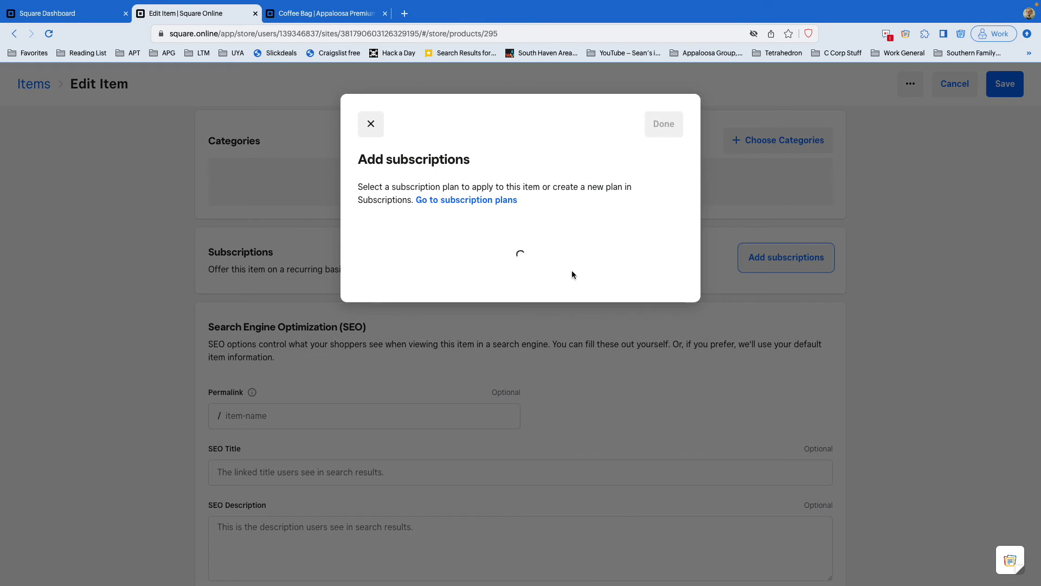
pyautogui.click(495, 317)
pyautogui.click(657, 130)
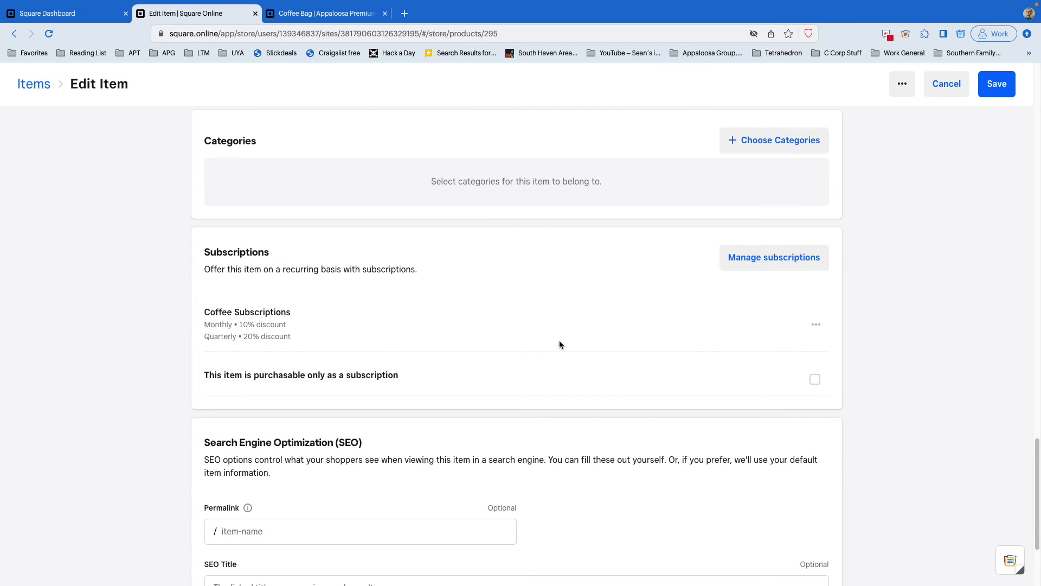
pyautogui.click(529, 379)
pyautogui.click(997, 84)
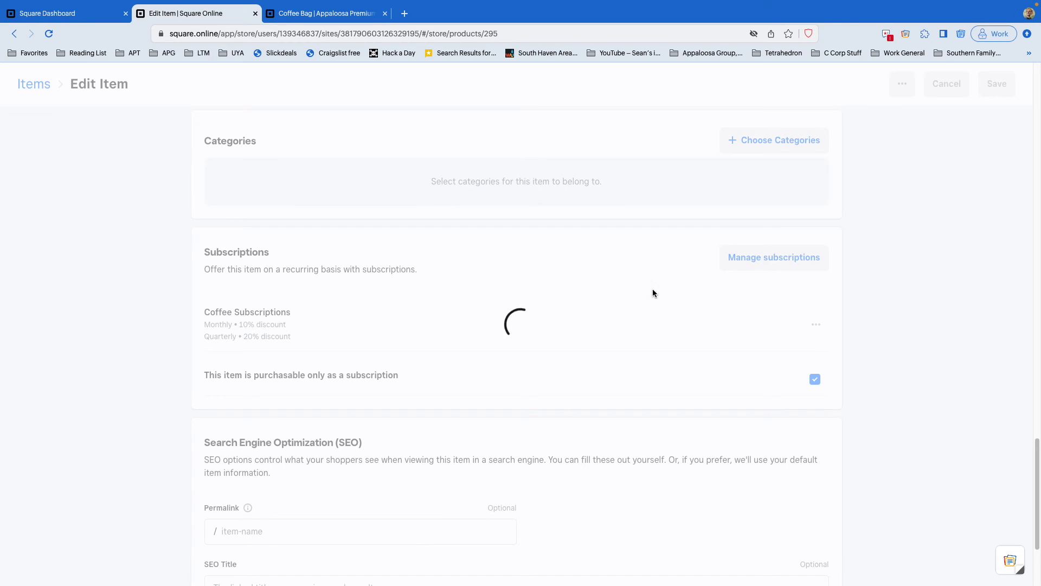
pyautogui.click(329, 14)
# - Reload the Coffee Bag page and choose the Standard (1lb) size with Hazelnut flavor
pyautogui.hotkey('ctrl', 'r')
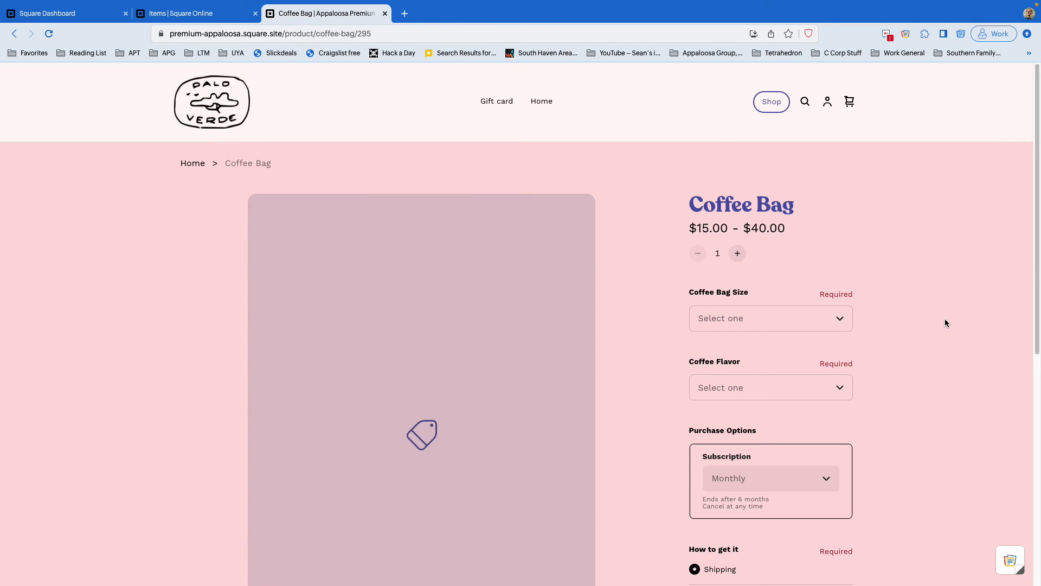
pyautogui.scroll(-3, 945, 320)
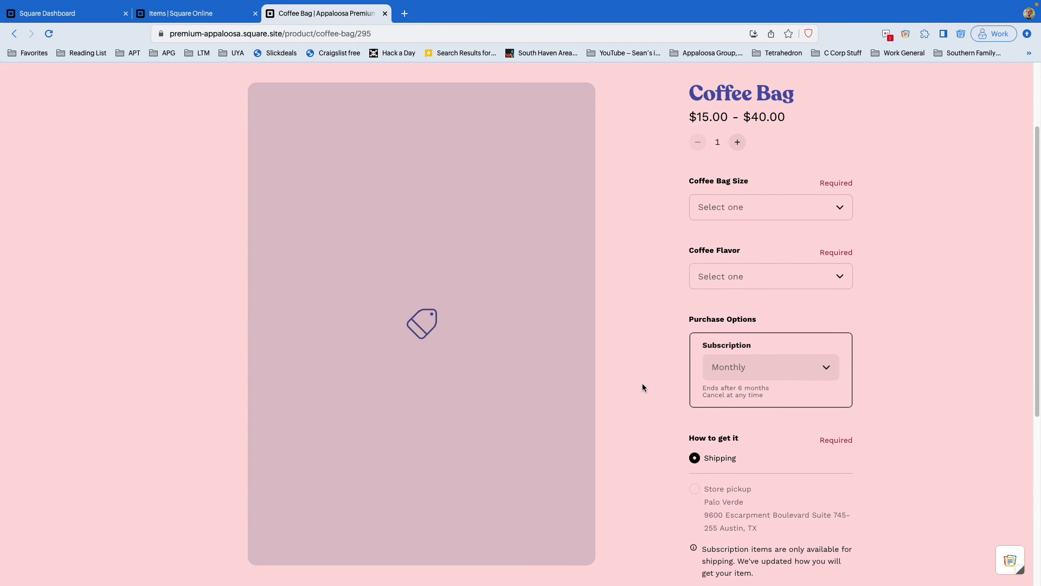
pyautogui.click(736, 369)
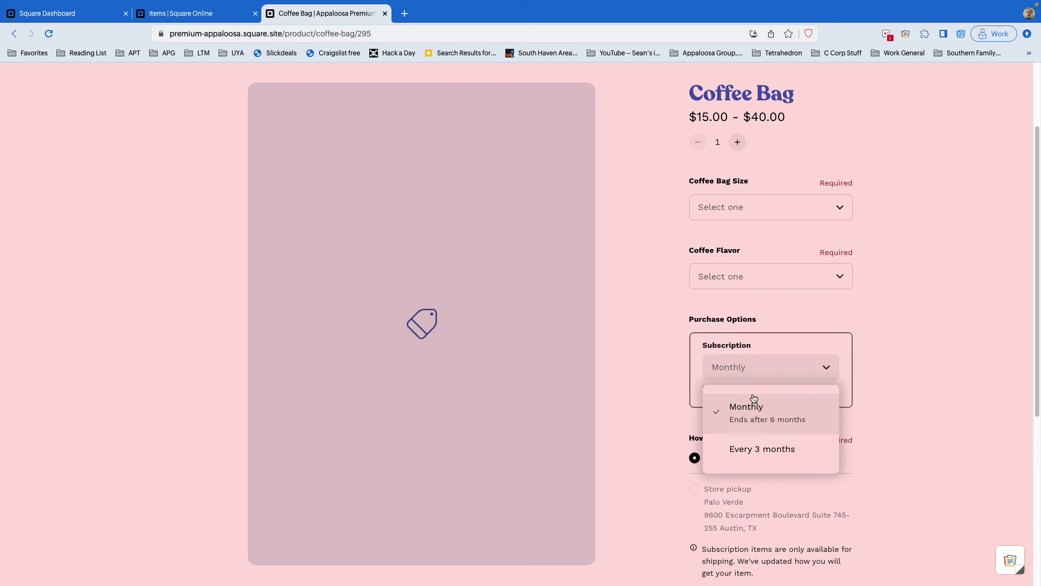
pyautogui.click(750, 213)
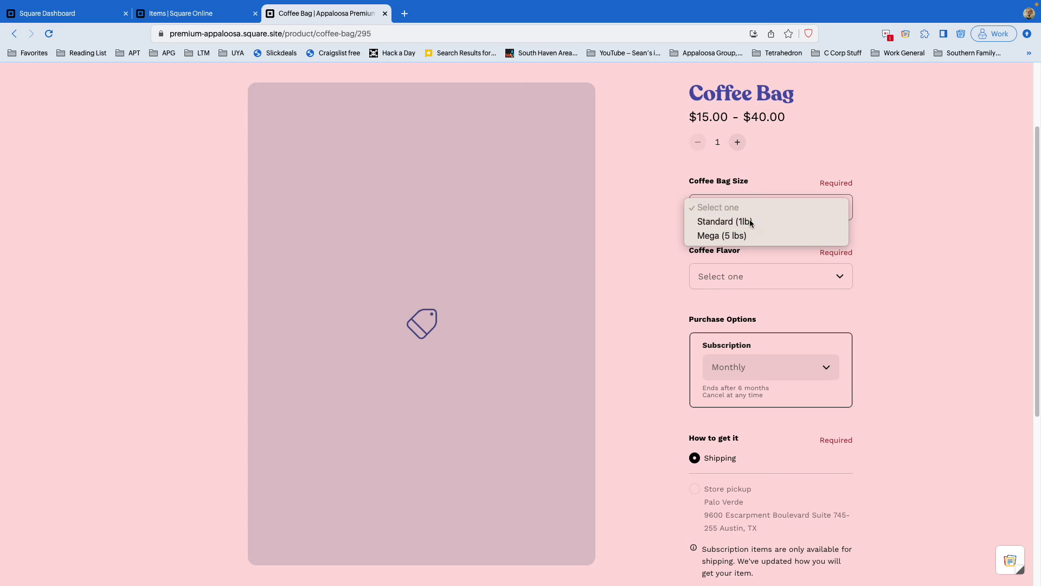
pyautogui.click(749, 219)
pyautogui.click(746, 282)
pyautogui.click(747, 306)
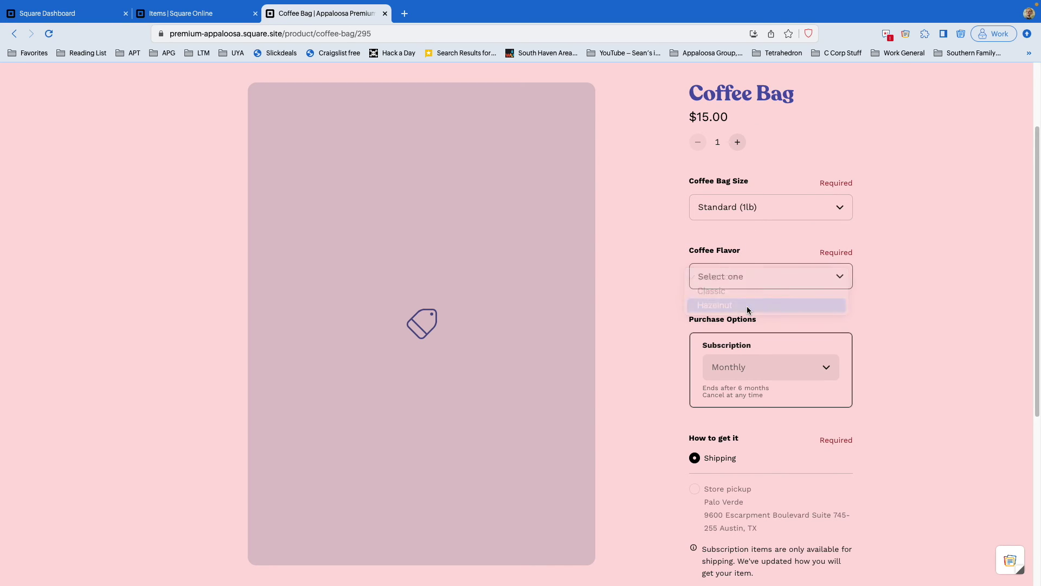
# - Try the Every 3 months subscription, then switch back to Monthly
pyautogui.click(774, 366)
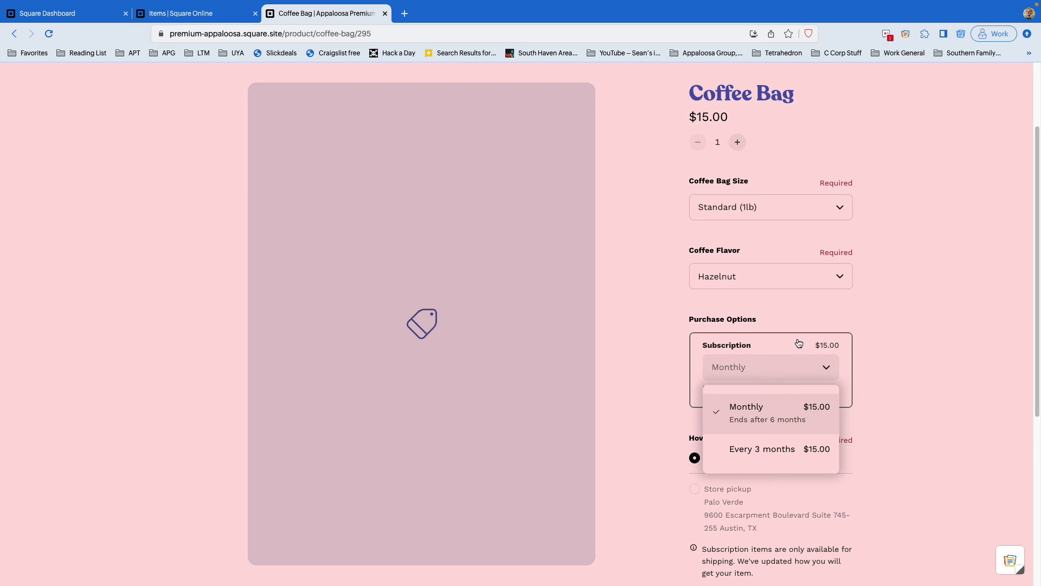
pyautogui.click(760, 454)
pyautogui.click(767, 375)
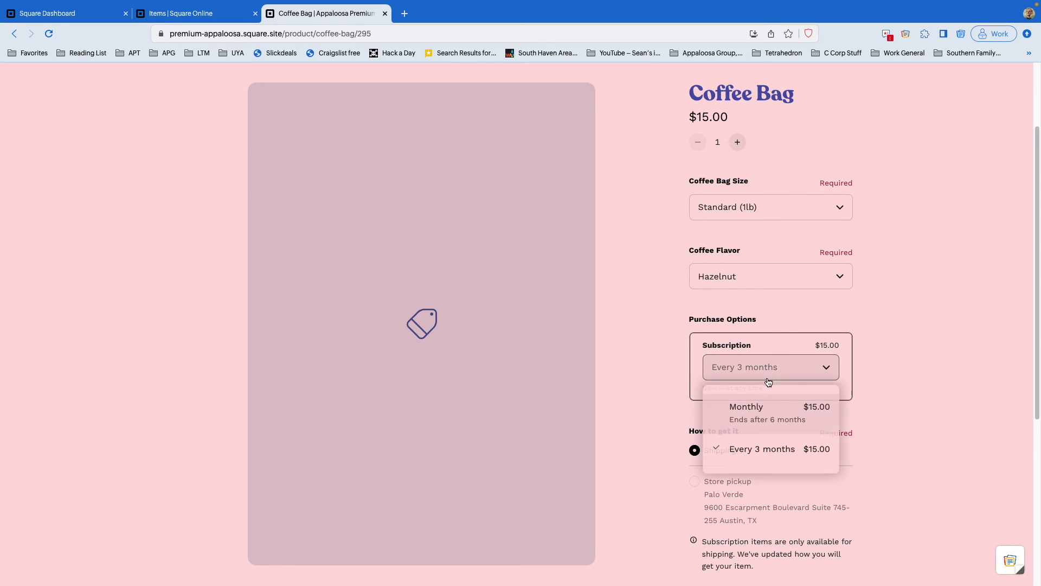
pyautogui.click(760, 418)
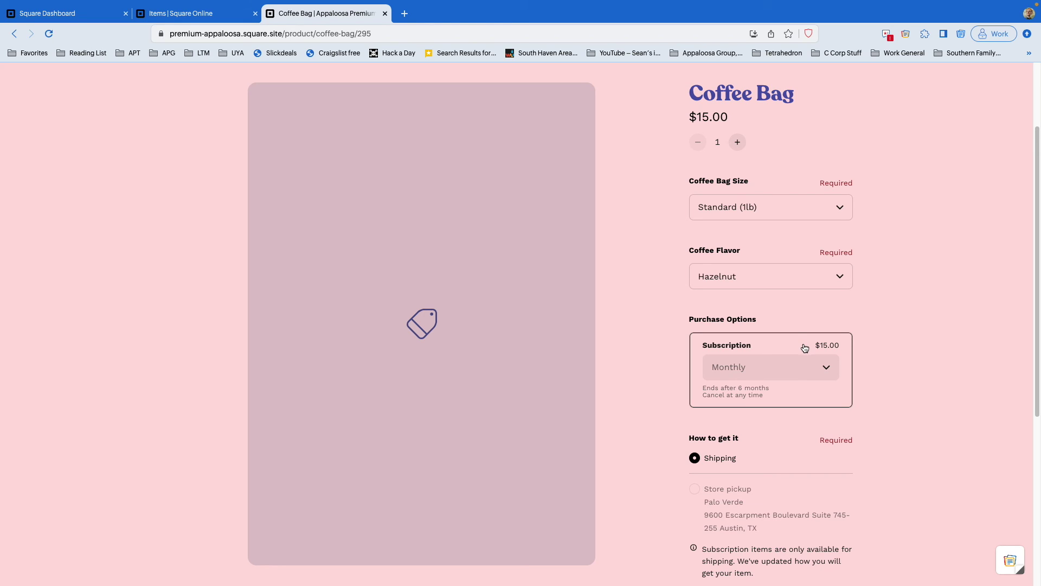
pyautogui.scroll(-1, 805, 349)
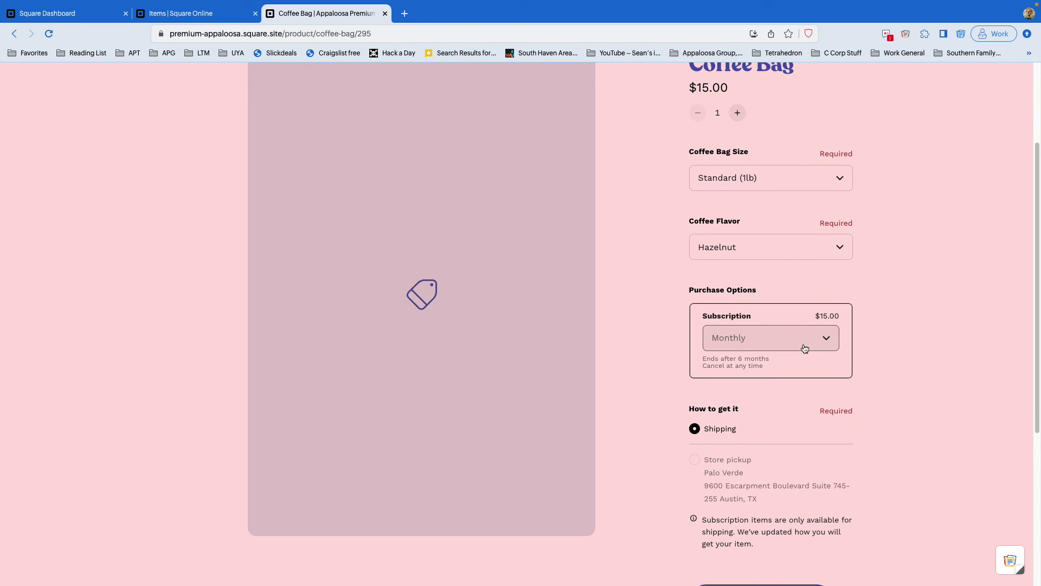
pyautogui.scroll(3, 805, 348)
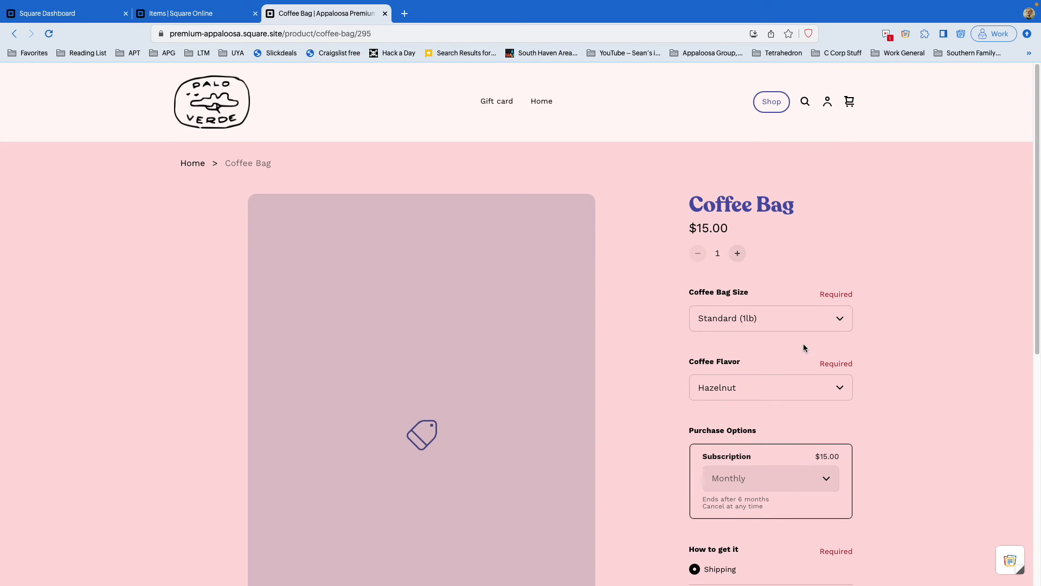
pyautogui.scroll(-4, 650, 371)
pyautogui.scroll(-1, 631, 351)
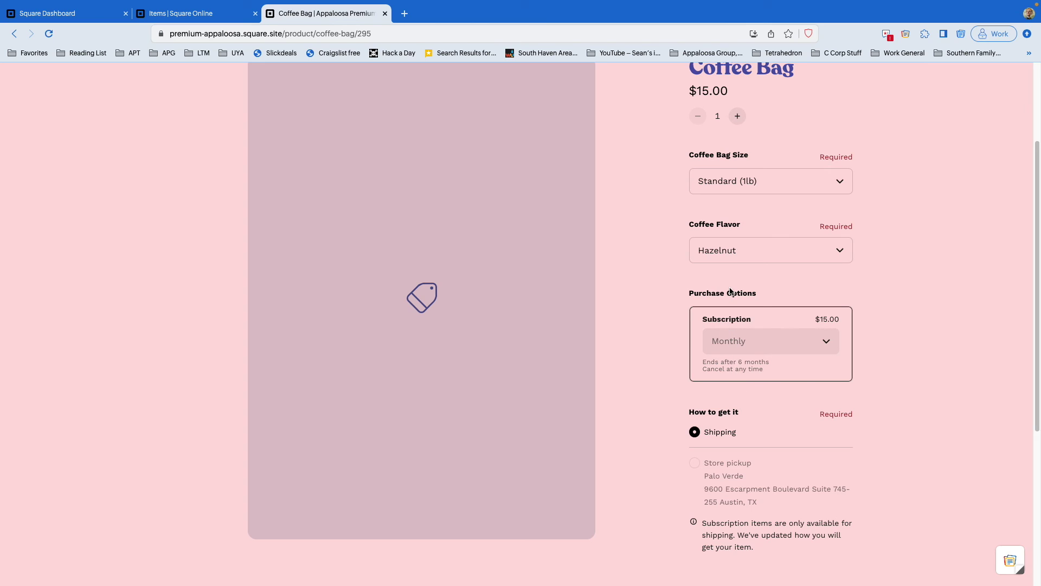
# - Reattach Coffee Subscriptions to Coffee Bag, untick subscription-only purchase, and save the item
pyautogui.click(198, 14)
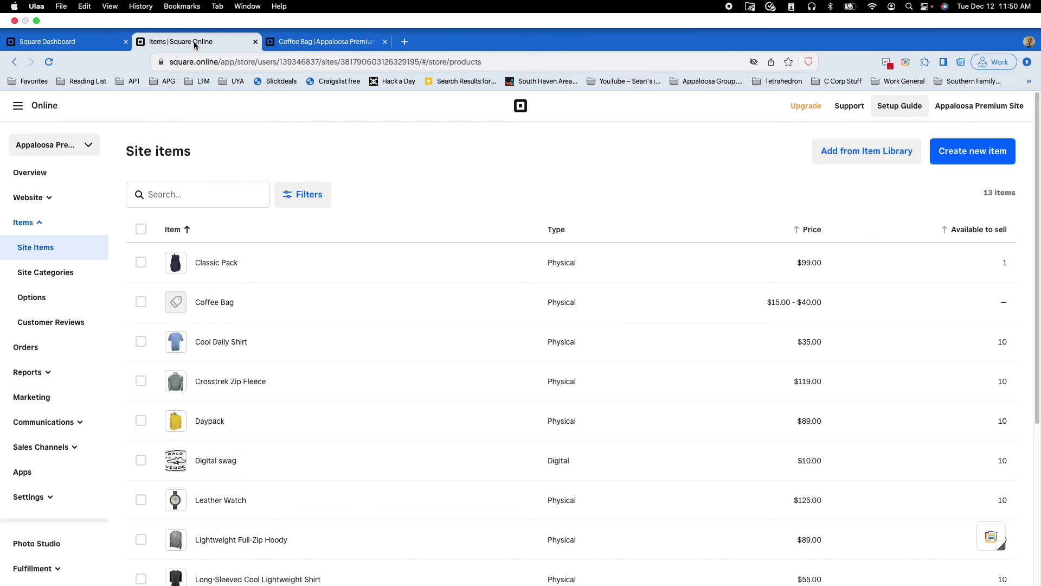
pyautogui.click(219, 276)
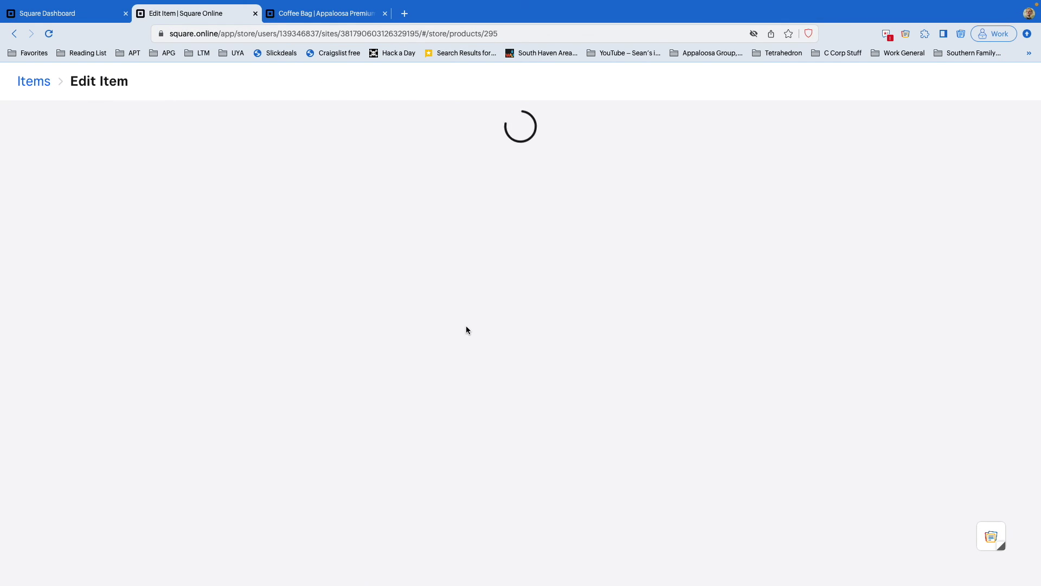
pyautogui.scroll(-5, 467, 328)
pyautogui.scroll(-7, 466, 328)
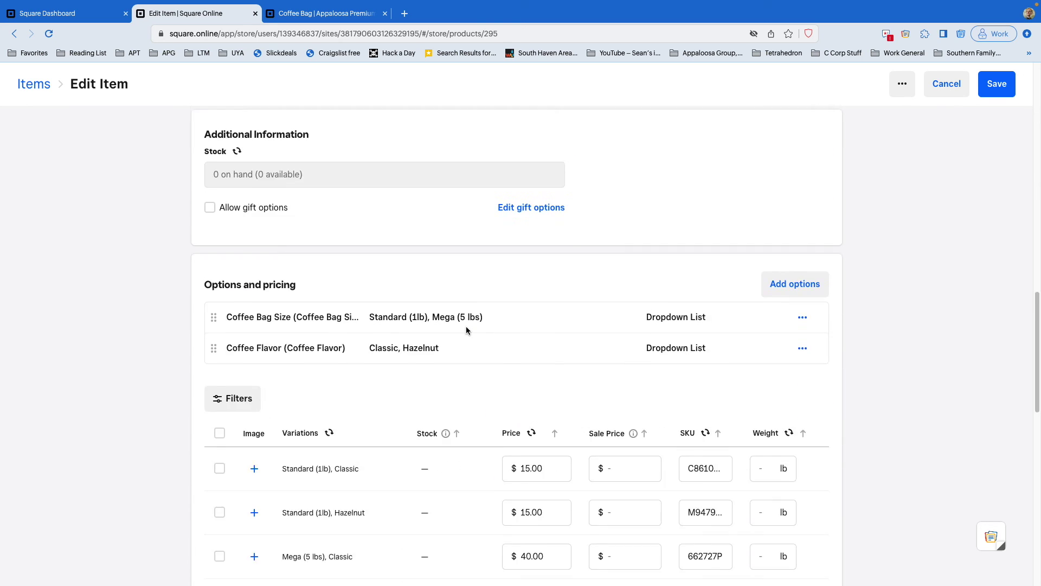
pyautogui.scroll(-7, 466, 329)
pyautogui.scroll(-4, 466, 328)
pyautogui.click(800, 276)
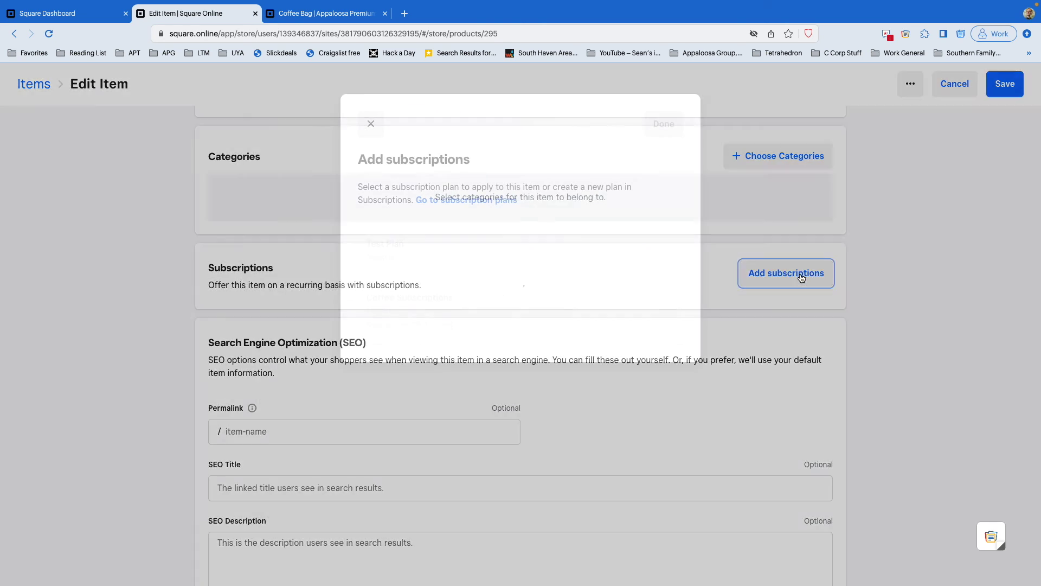
pyautogui.click(497, 320)
pyautogui.click(659, 131)
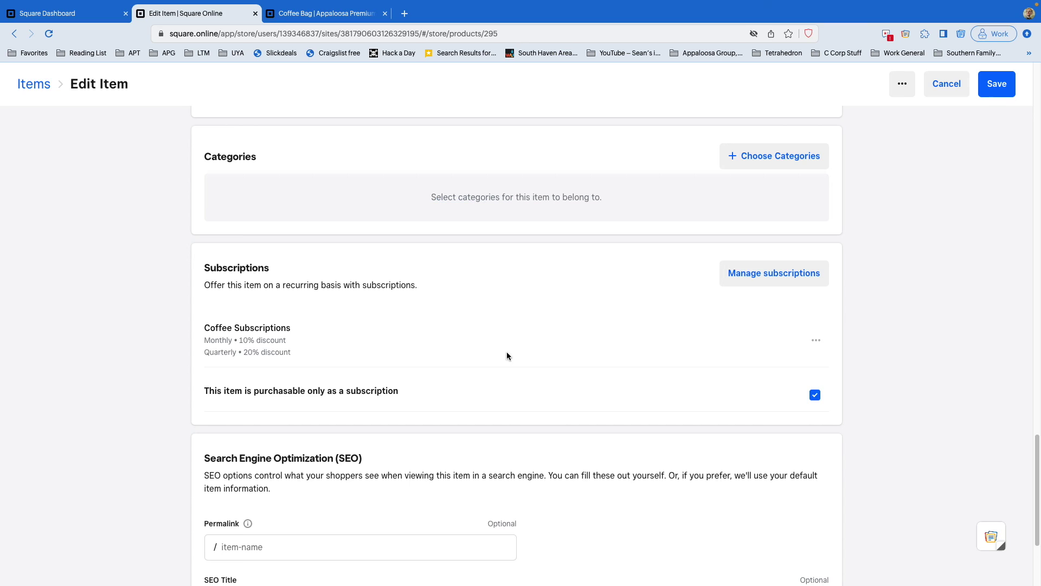
pyautogui.click(699, 384)
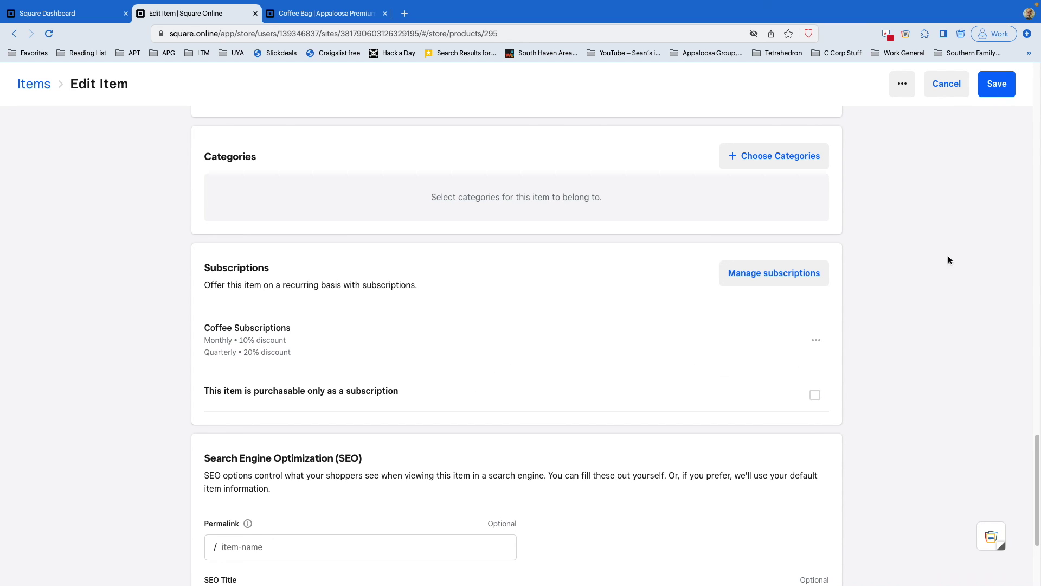
pyautogui.click(997, 84)
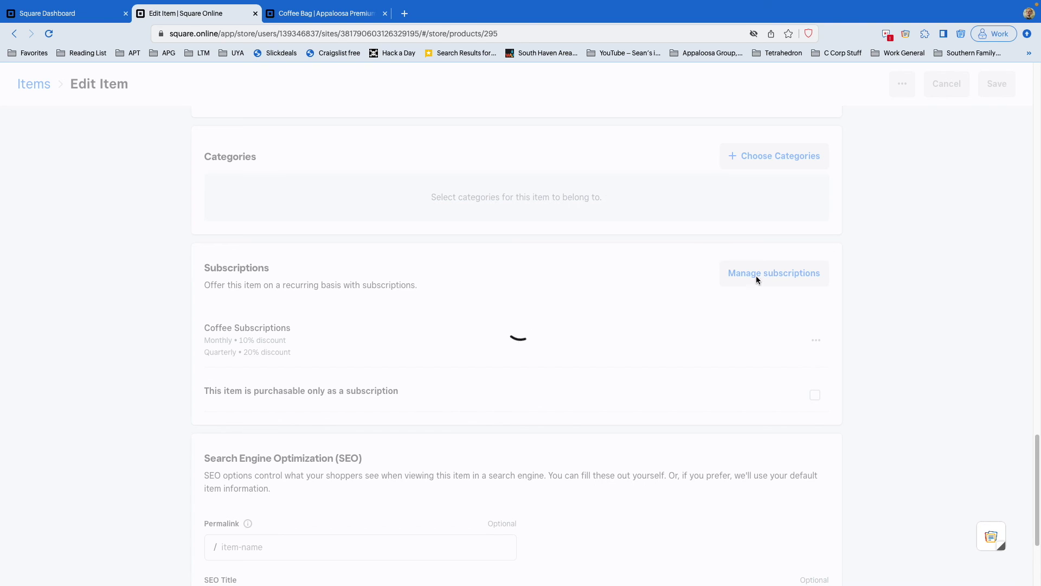
pyautogui.click(300, 18)
# - Reload the Coffee Bag page, try Shipping and Store pickup, then select the Subscription option
pyautogui.click(49, 33)
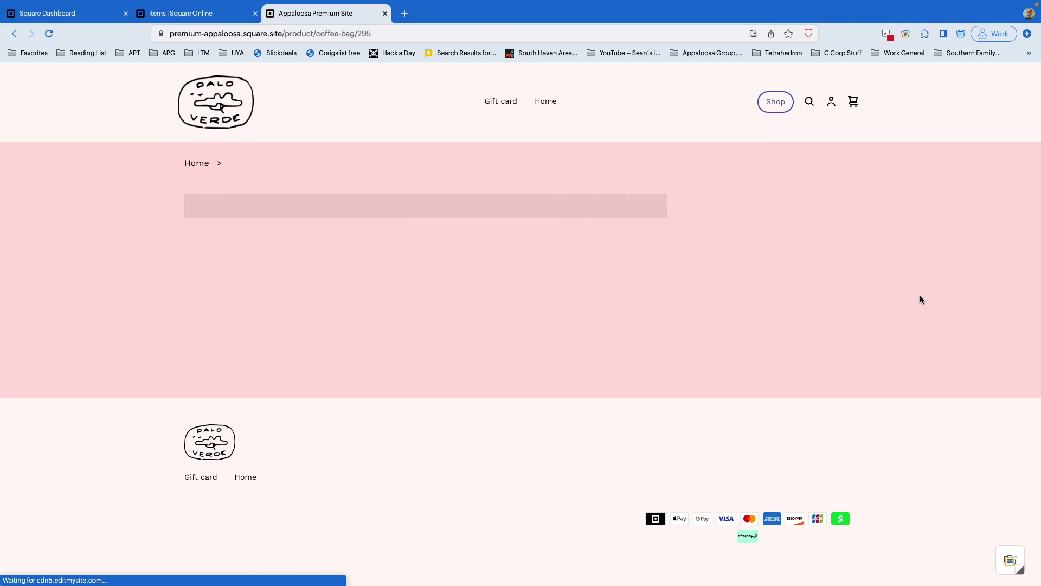
pyautogui.scroll(-4, 921, 299)
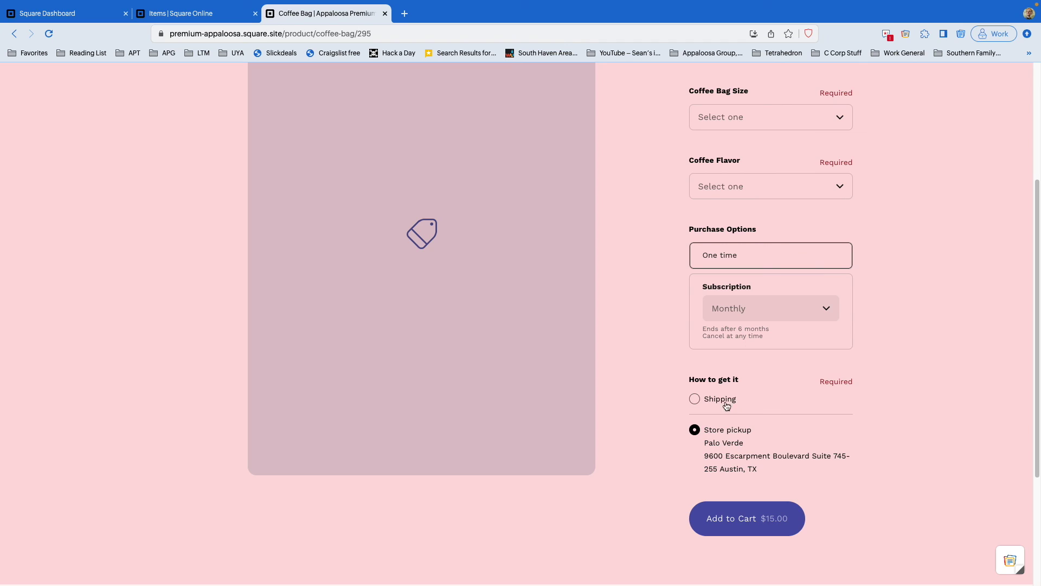
pyautogui.click(725, 403)
pyautogui.click(722, 434)
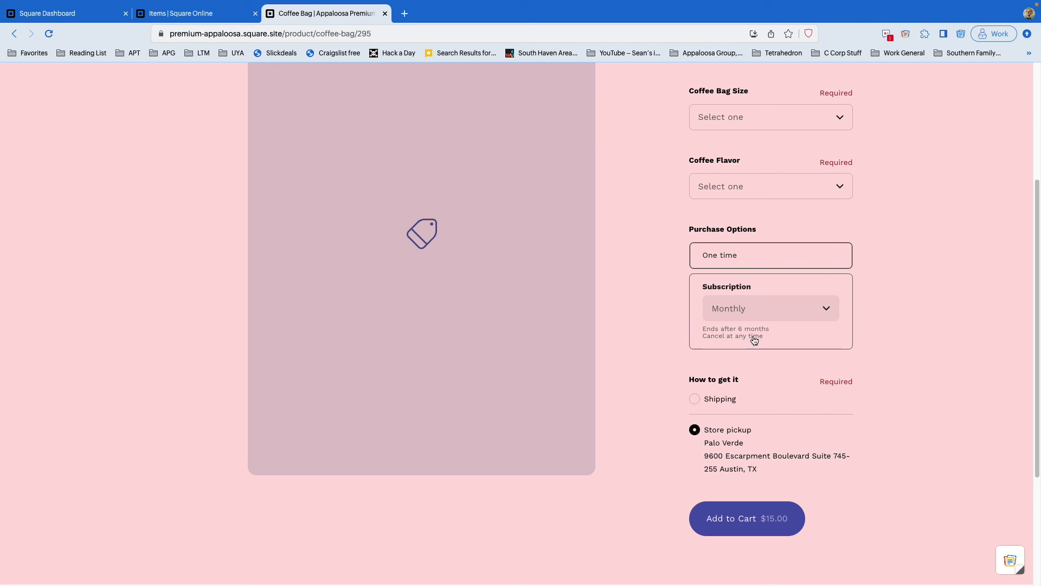
pyautogui.click(760, 293)
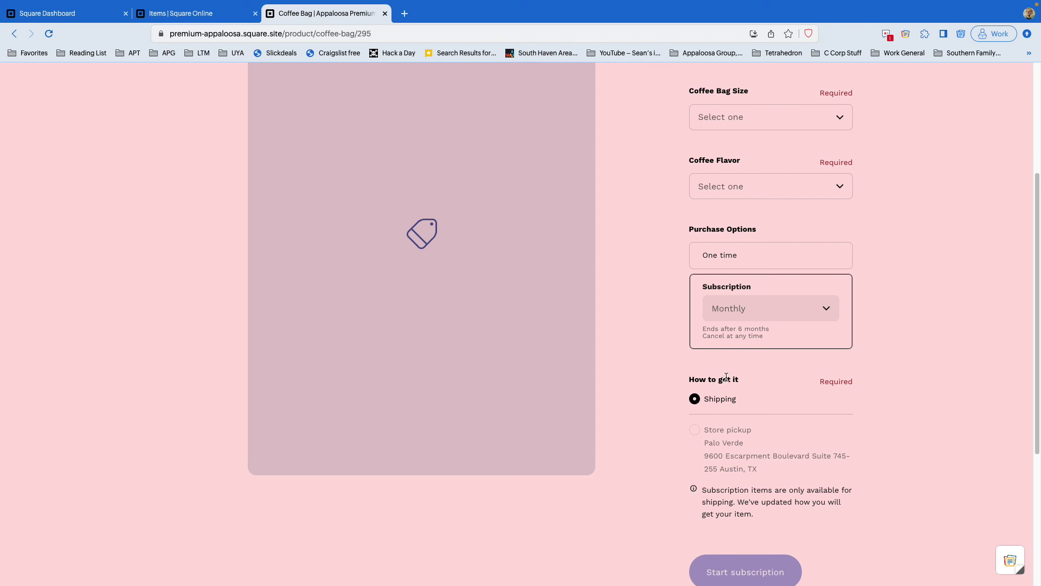
pyautogui.scroll(3, 912, 305)
pyautogui.scroll(-3, 913, 308)
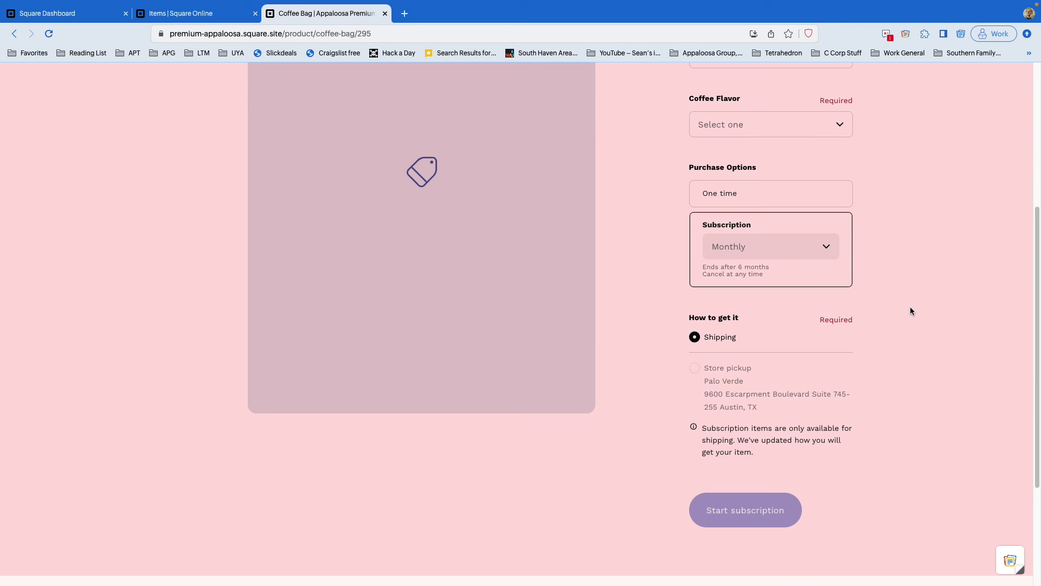